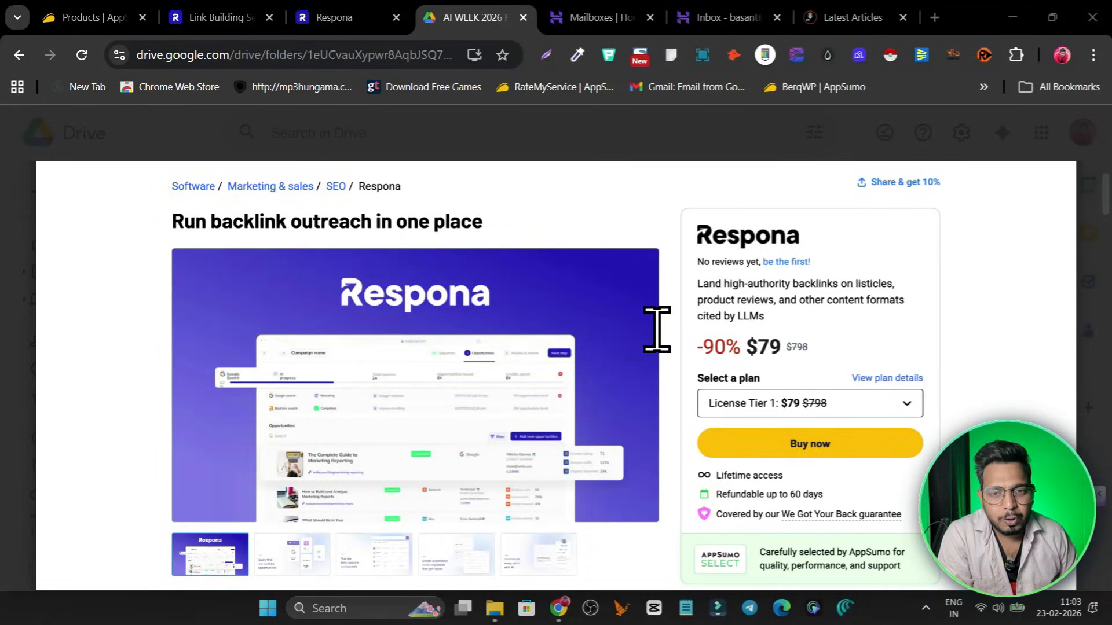
Read through the Respona deal PDF and compare the features of License Tiers 1, 2 and 3
scroll(643, 334, "down", 3)
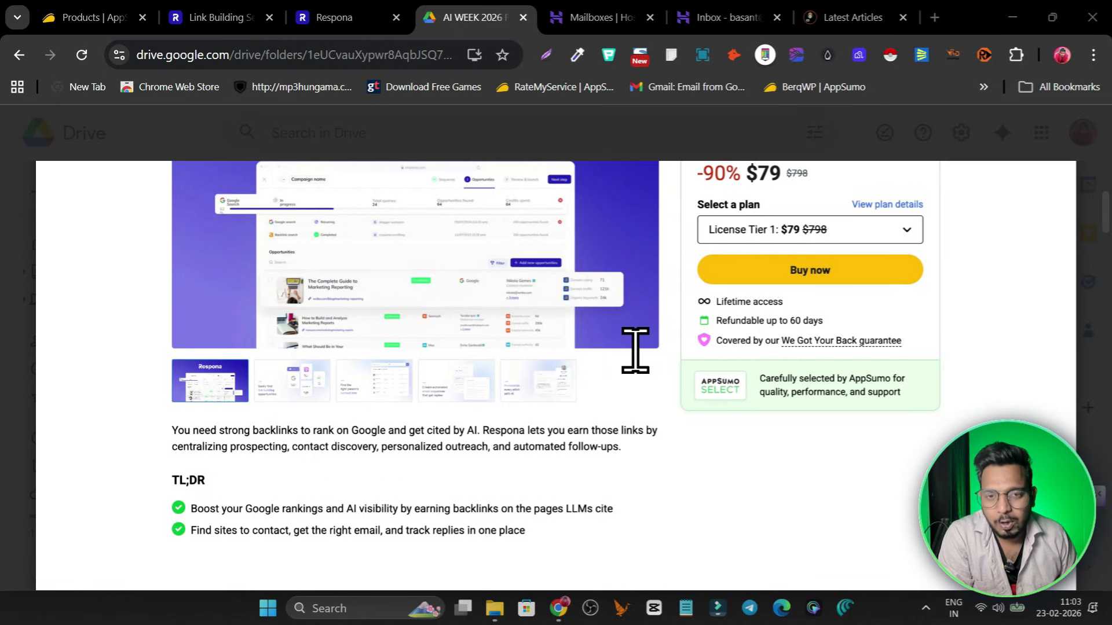
scroll(635, 350, "down", 1)
scroll(635, 350, "down", 6)
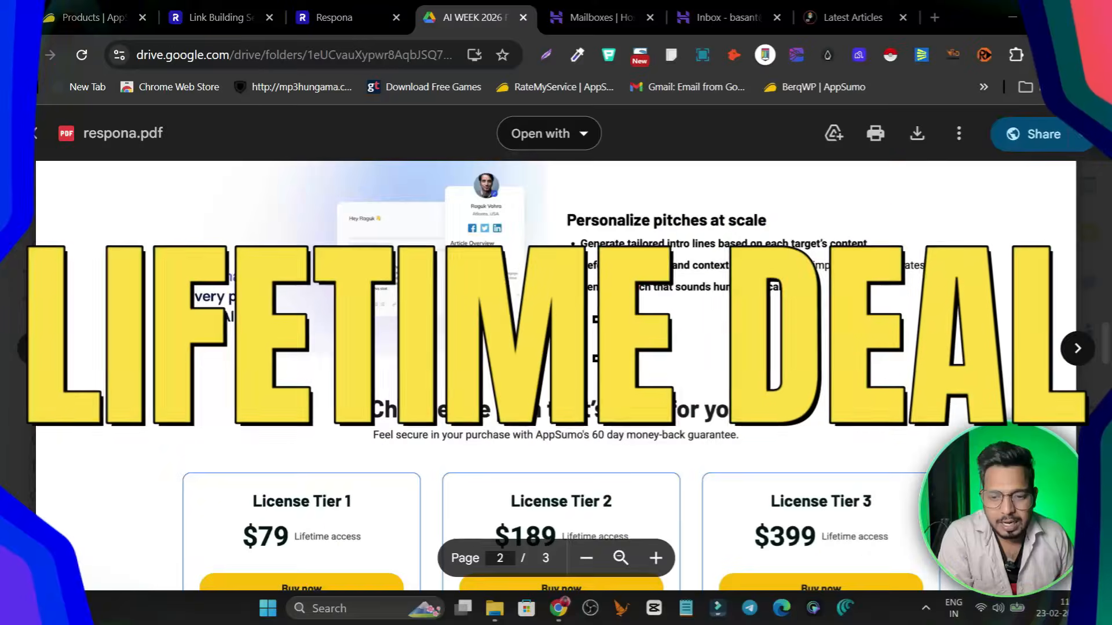
scroll(666, 371, "down", 8)
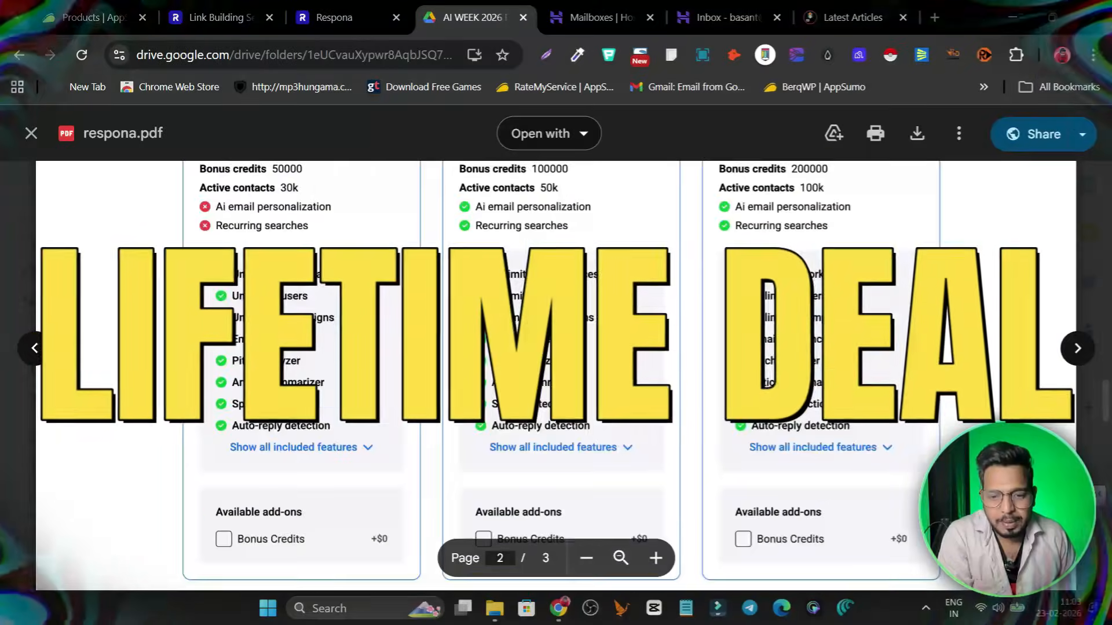
scroll(695, 371, "up", 4)
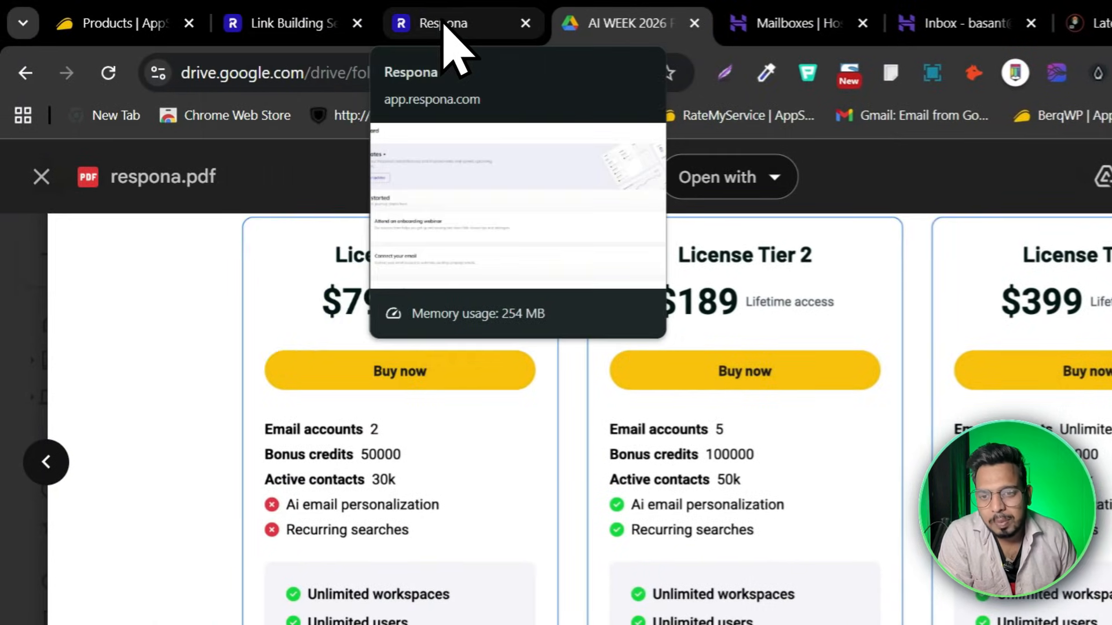
Switch to Respona, look at the inbox, and view the email accounts in the settings
left_click(442, 28)
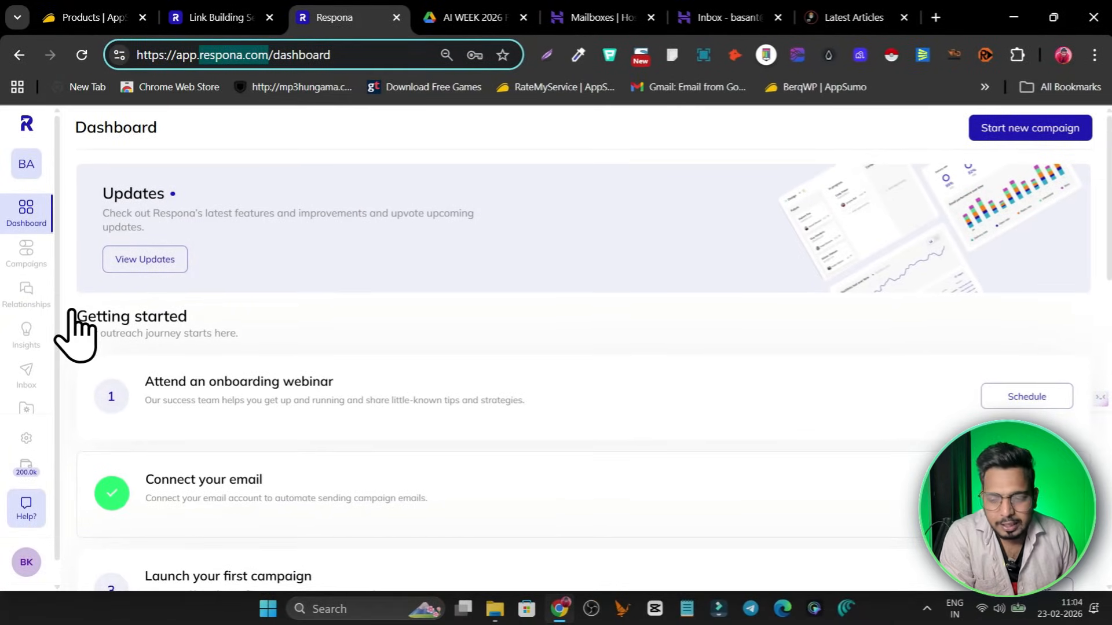
left_click(27, 375)
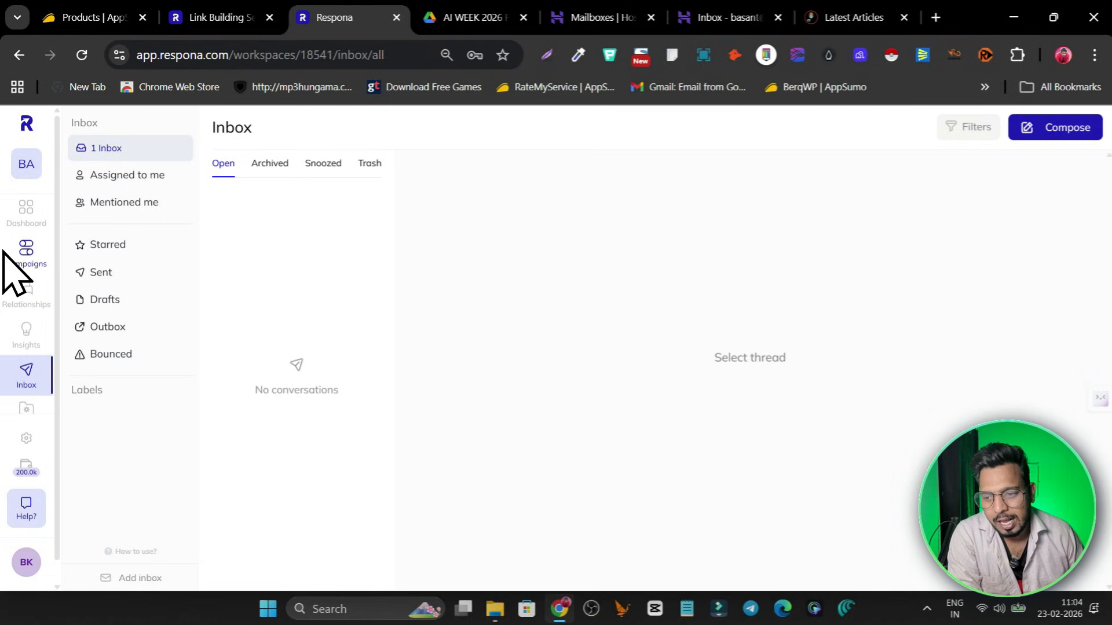
left_click(26, 438)
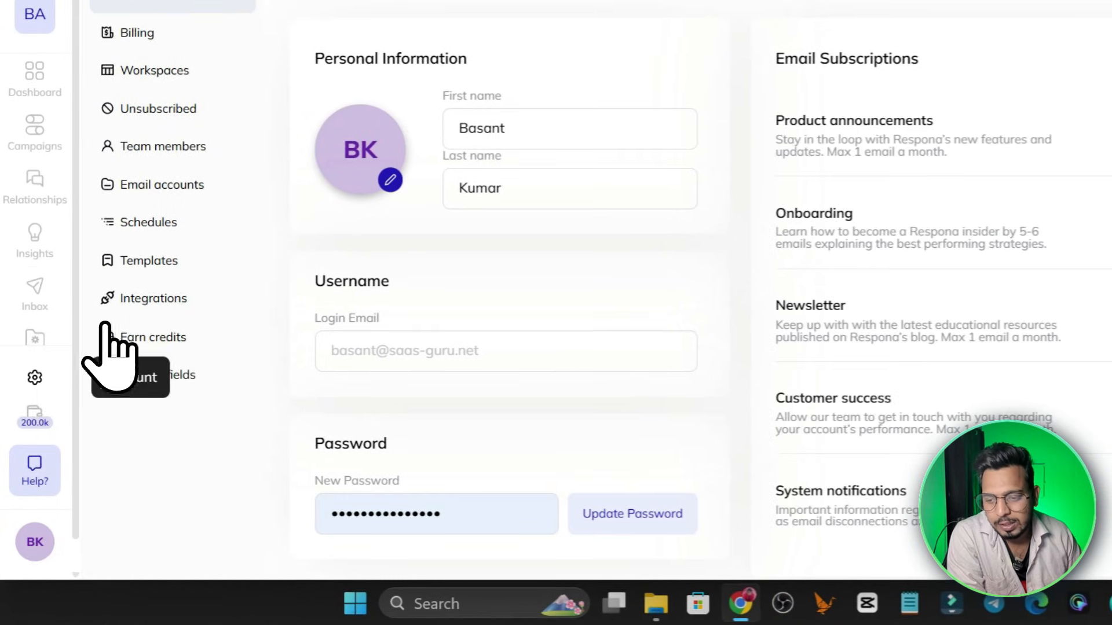
left_click(143, 190)
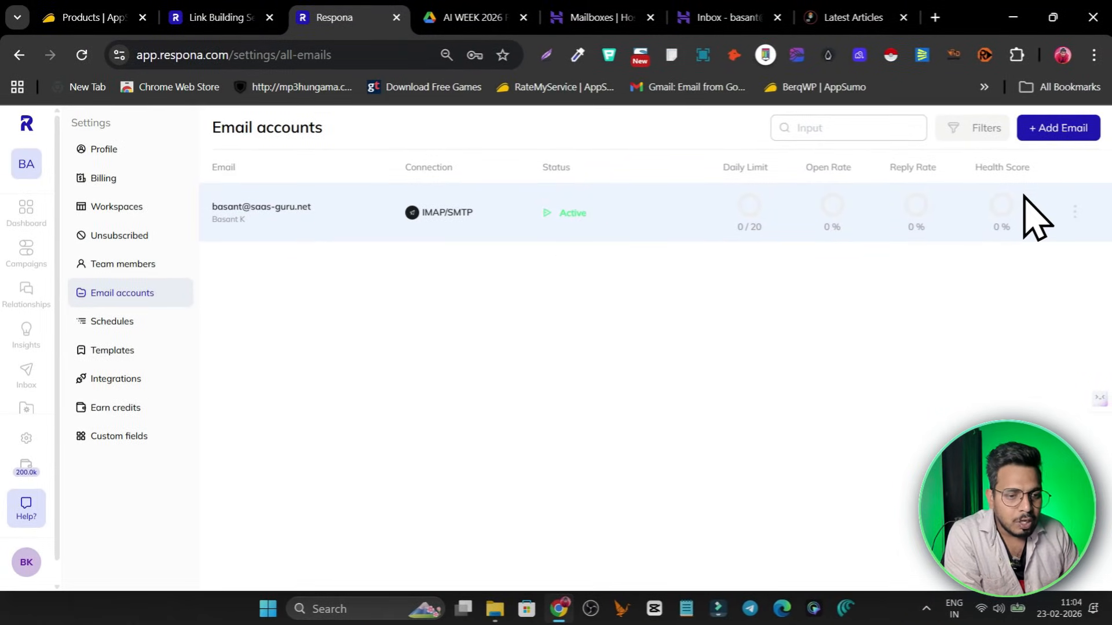
Open the new email account form for other IMAP/SMTP providers and go through its sender and SMTP username fields
left_click(1058, 128)
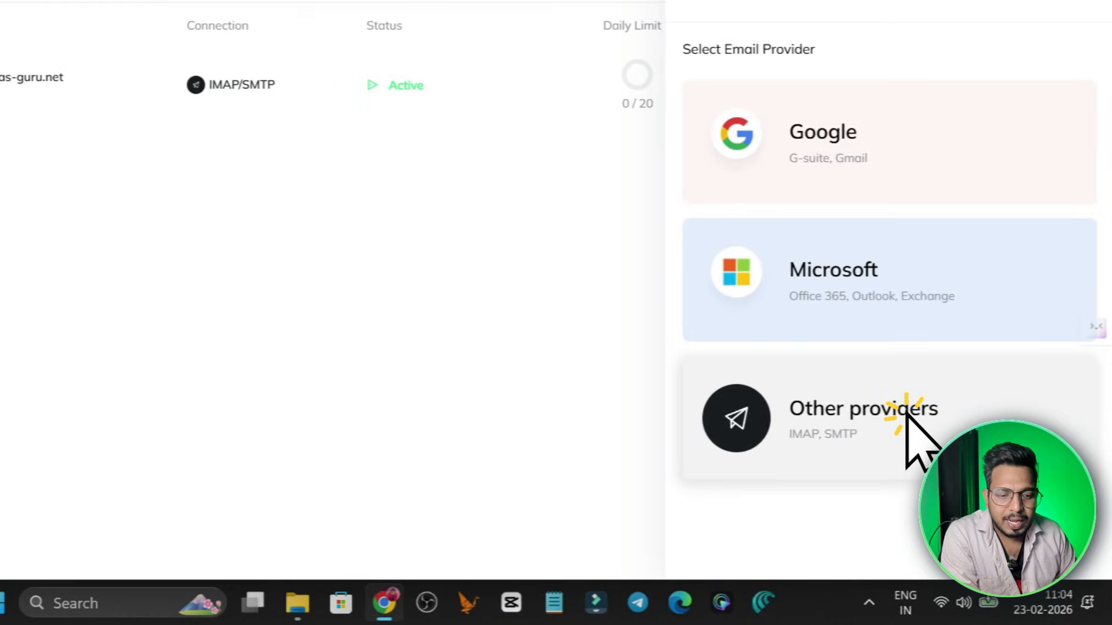
left_click(950, 463)
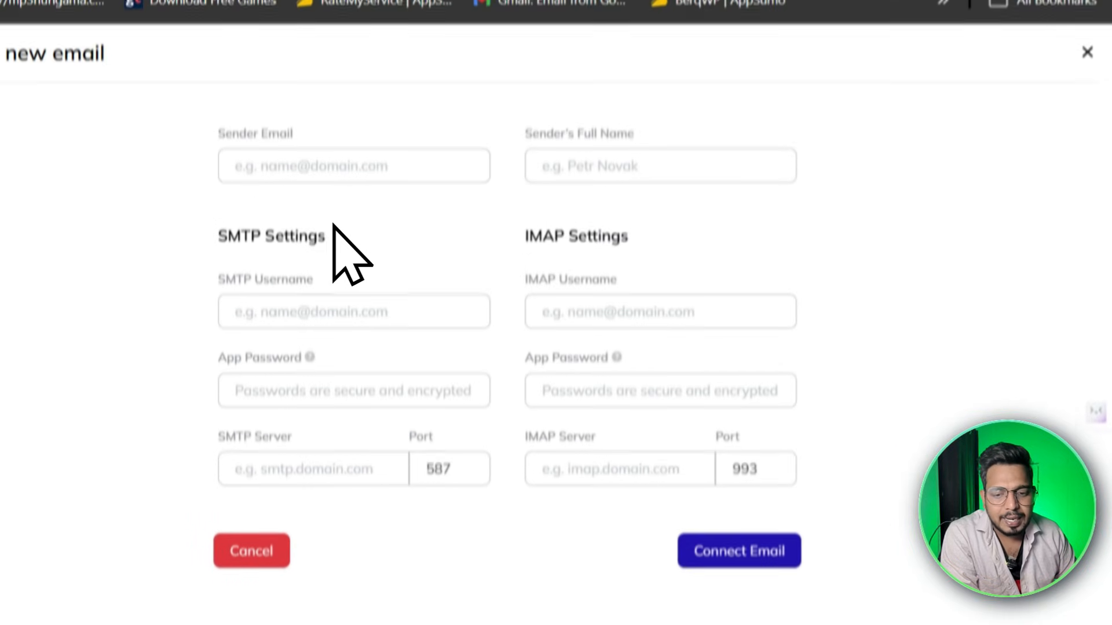
left_click(324, 166)
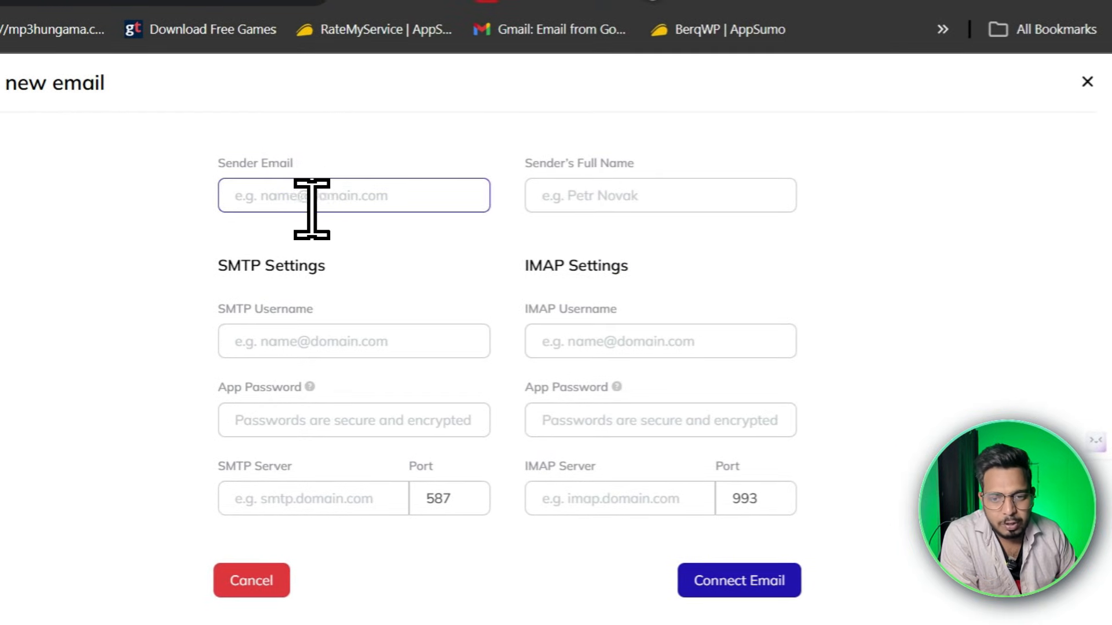
left_click(641, 197)
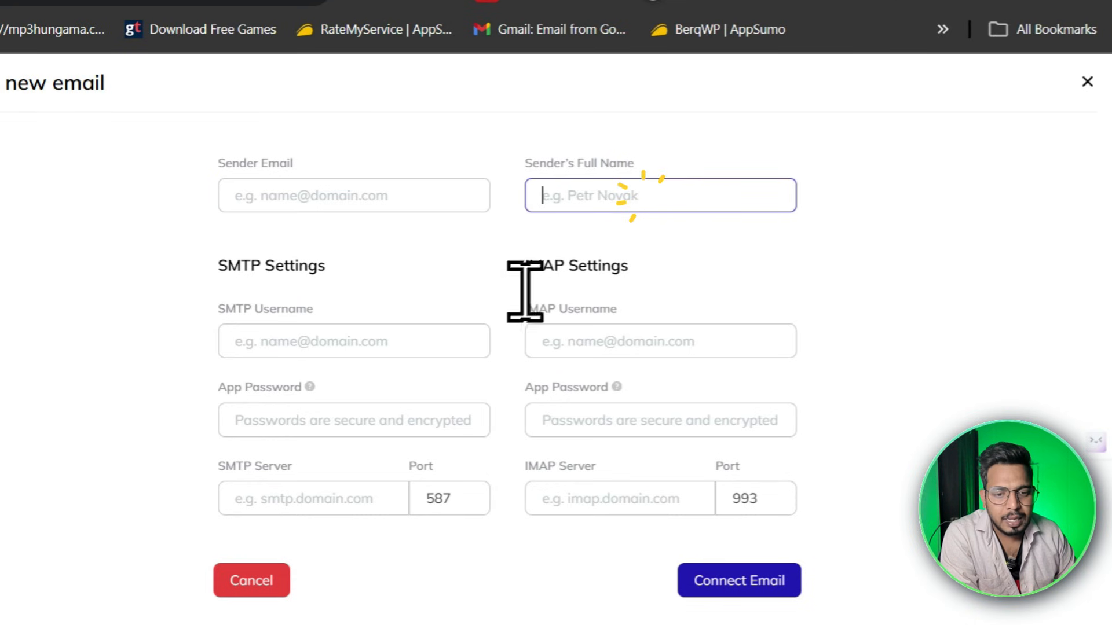
left_click(325, 342)
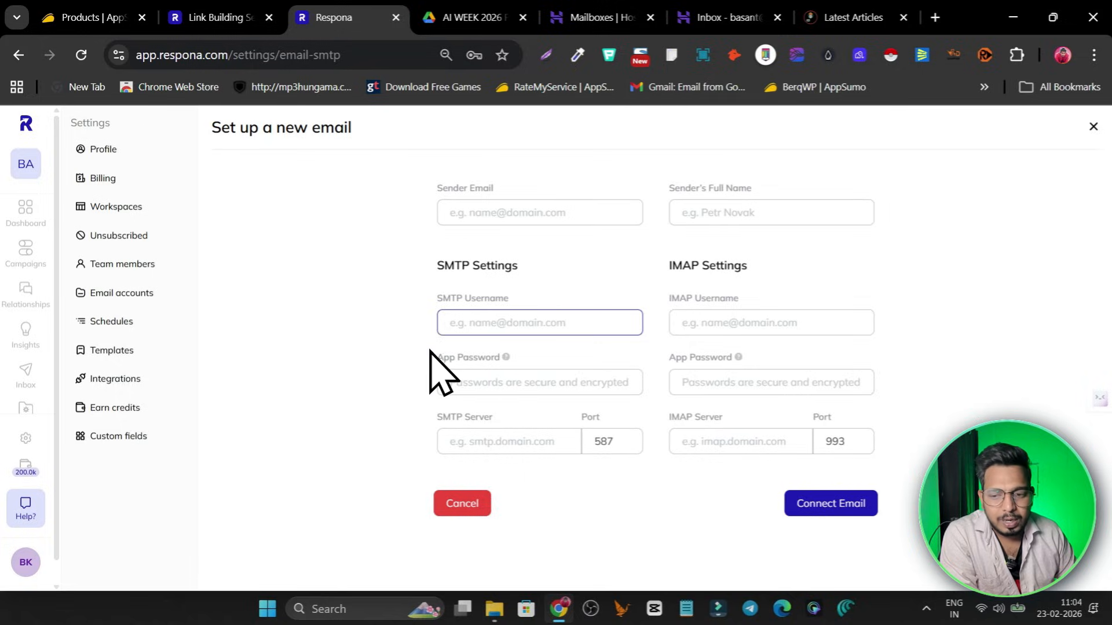
Switch to the Hostinger mailboxes page and check the mailbox's settings without changing them
left_click(597, 17)
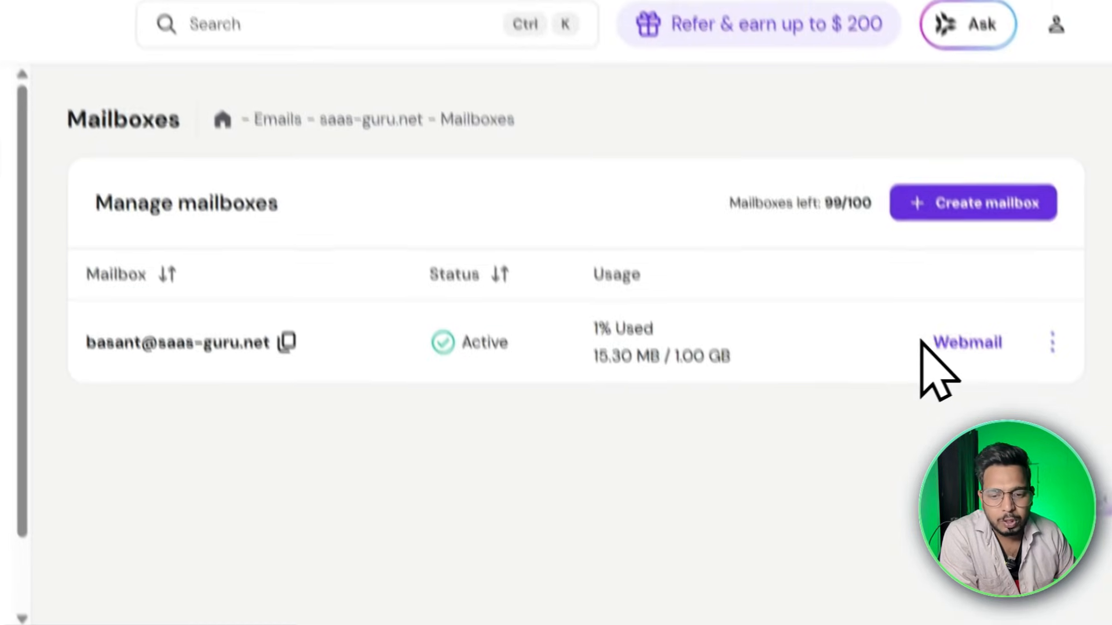
left_click(1052, 342)
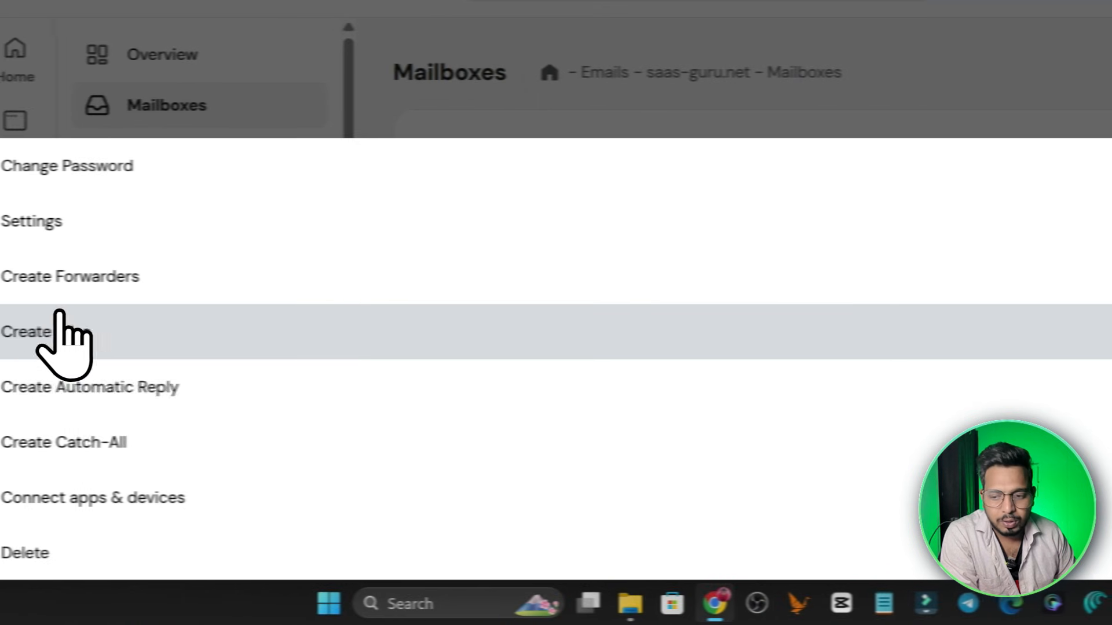
left_click(83, 231)
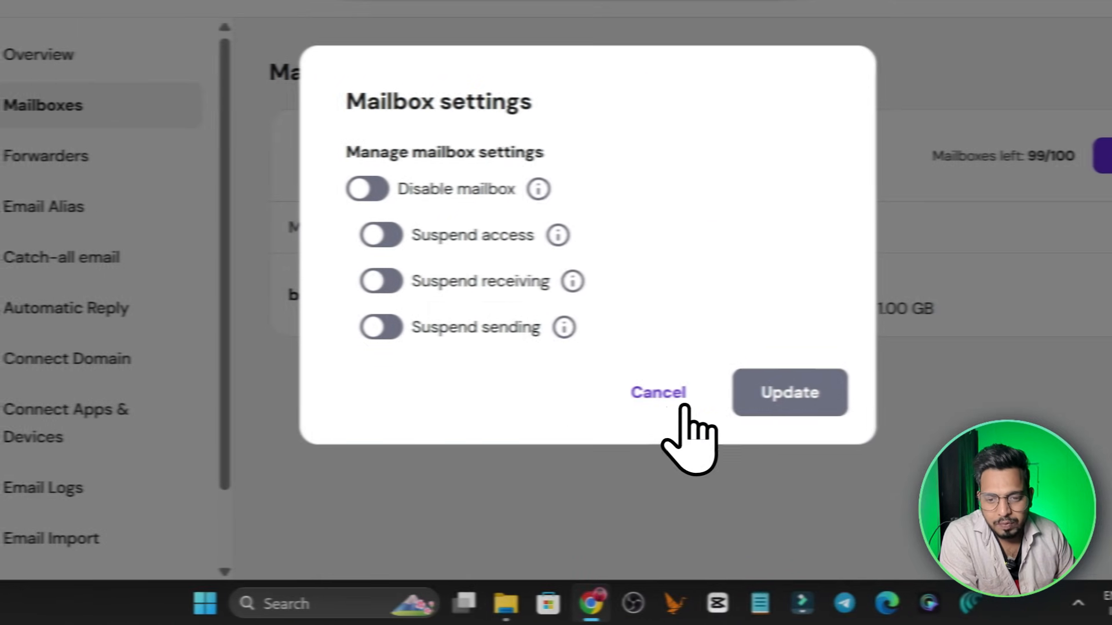
left_click(649, 393)
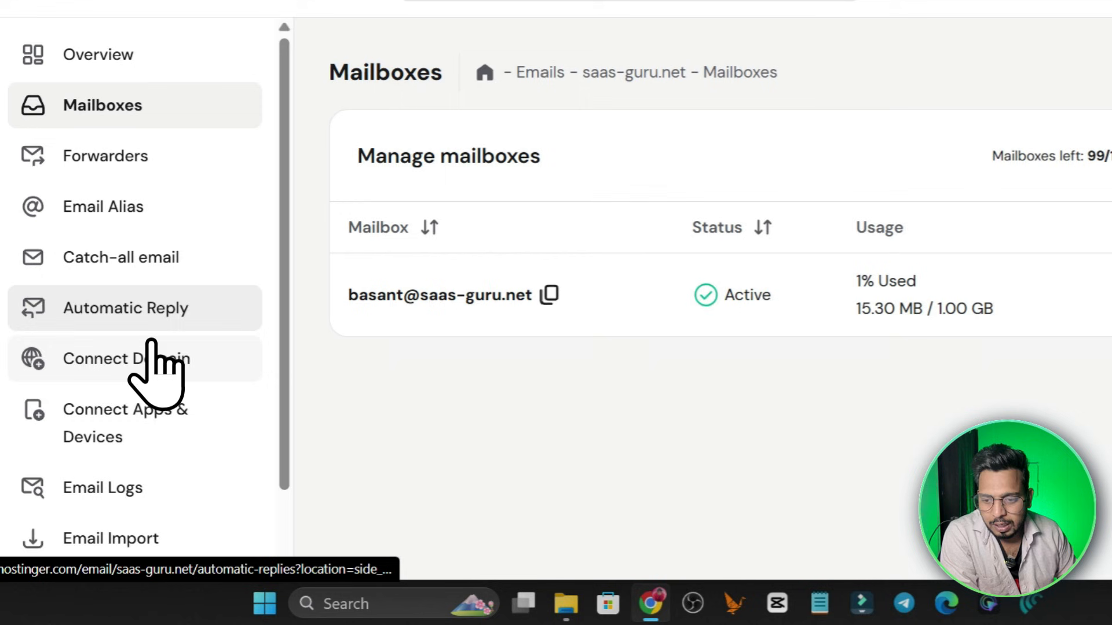
Look up the IMAP and SMTP hostnames and ports in Hostinger's instructions for connecting apps and devices
left_click(141, 430)
scroll(521, 359, "down", 3)
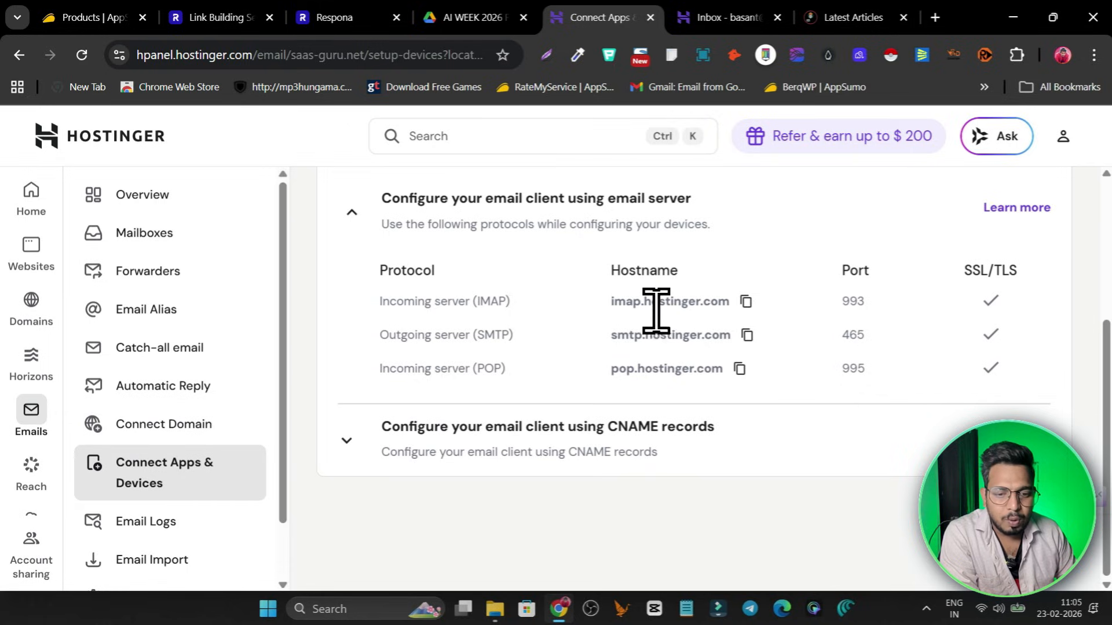
left_click_drag(645, 312, 716, 317)
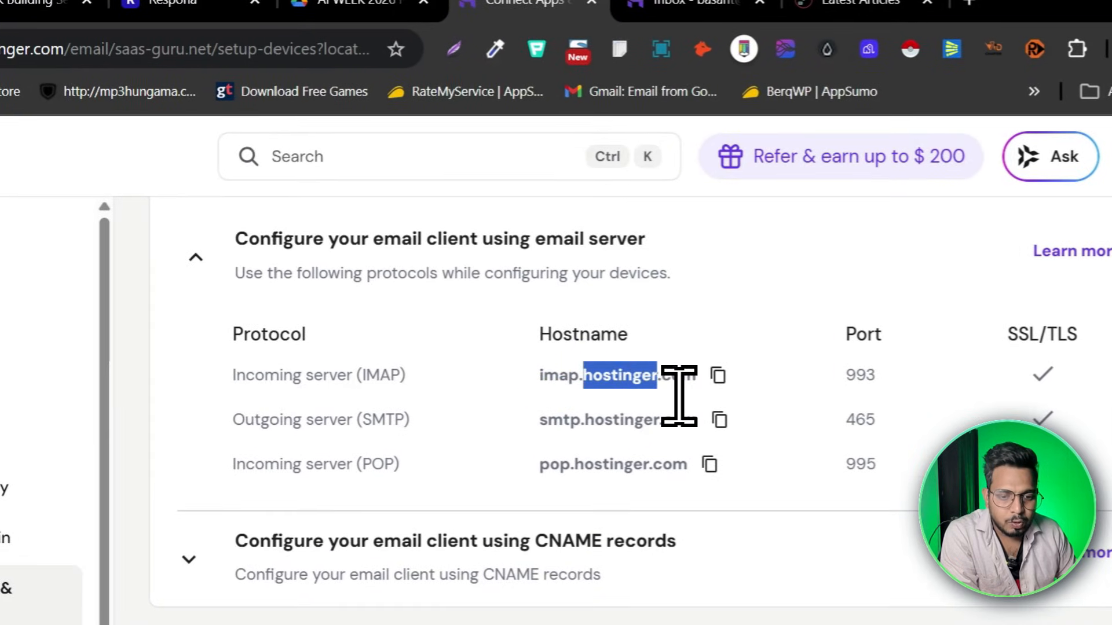
left_click_drag(679, 394, 653, 386)
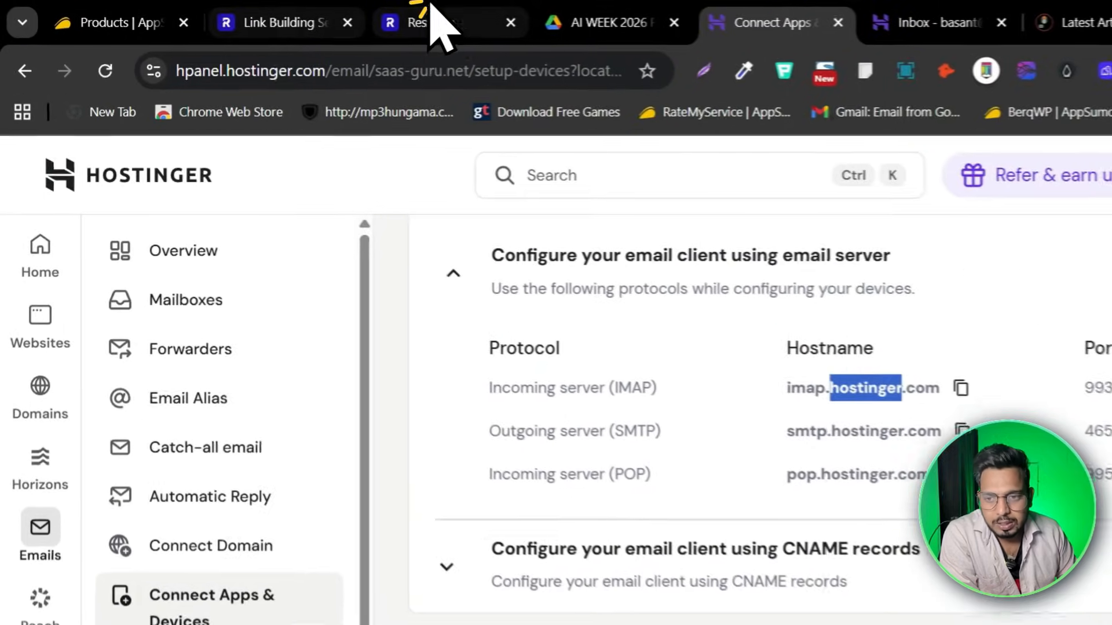
Return to Respona, check the new email form's app password and SMTP server fields, and view the available integrations
left_click(340, 7)
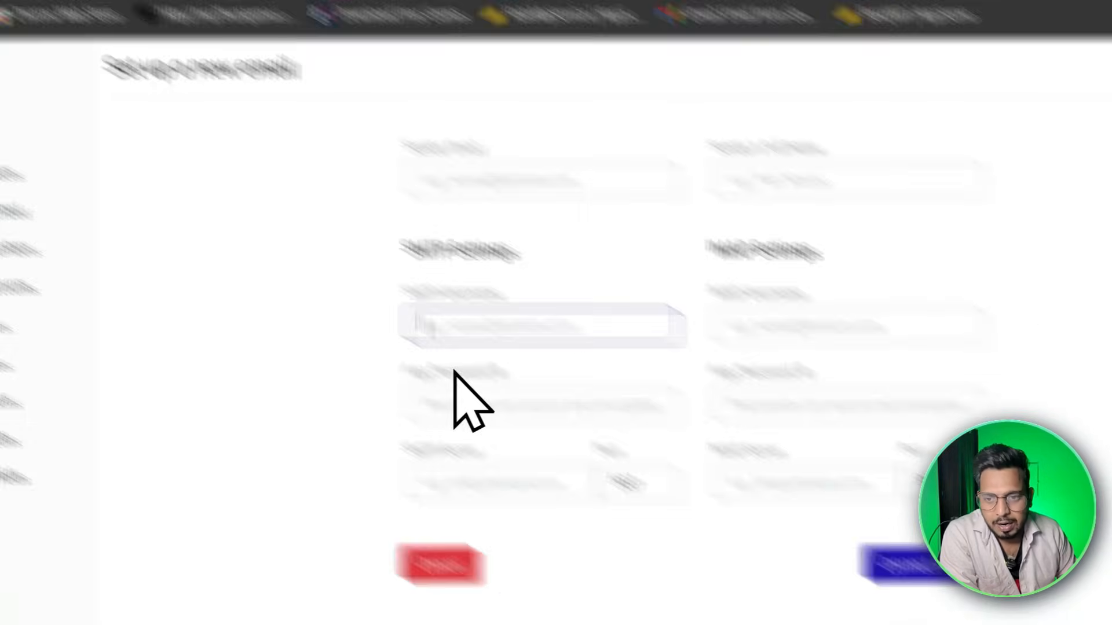
left_click(387, 325)
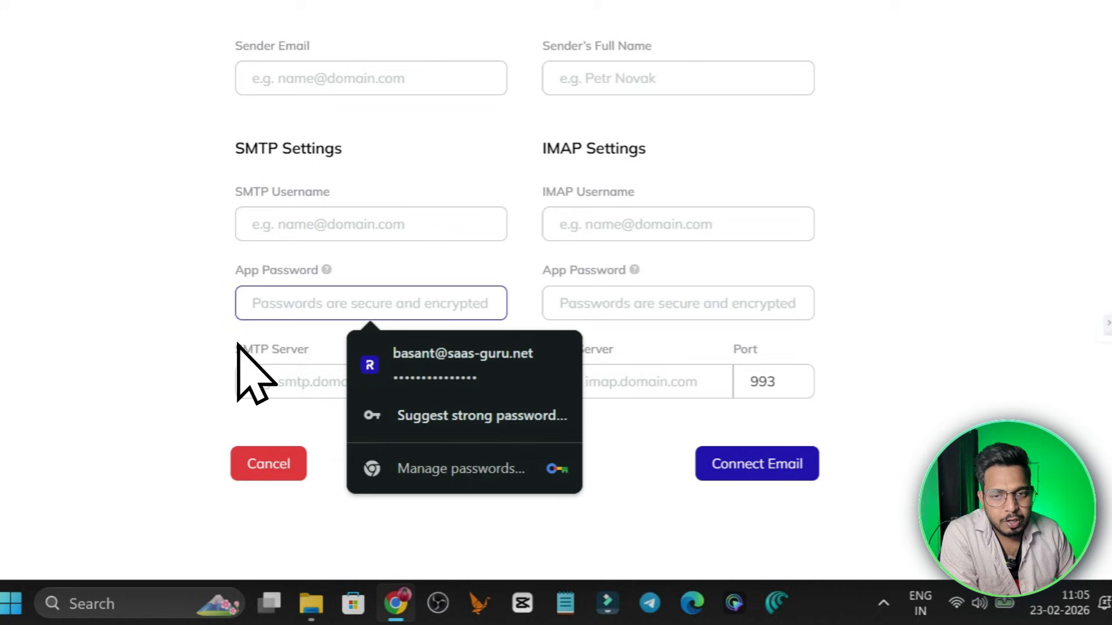
left_click(702, 311)
left_click(322, 385)
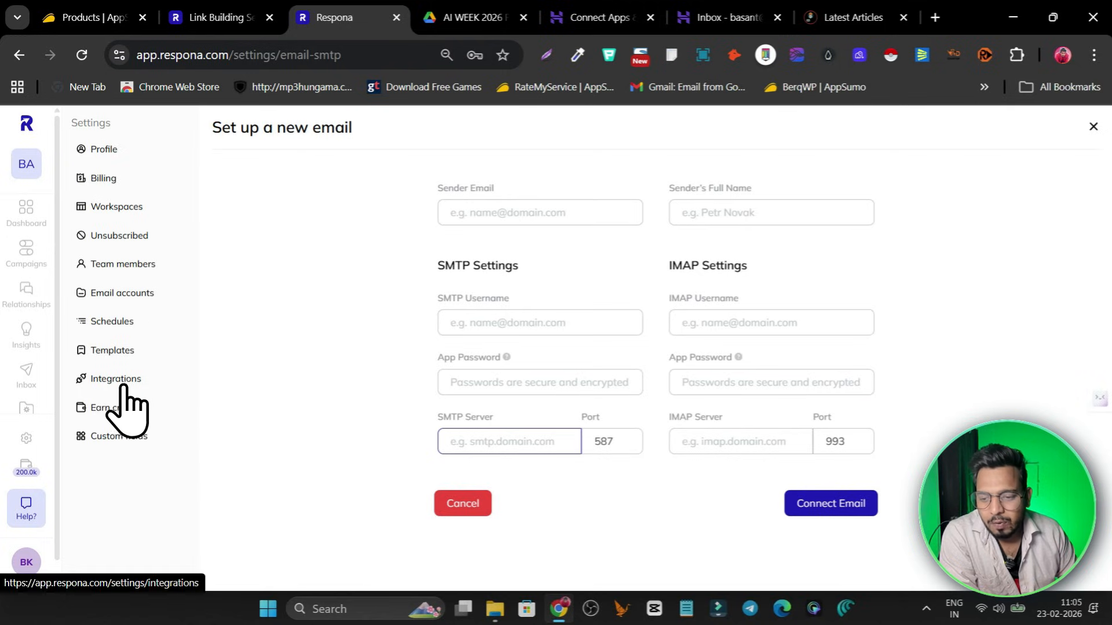
left_click(124, 386)
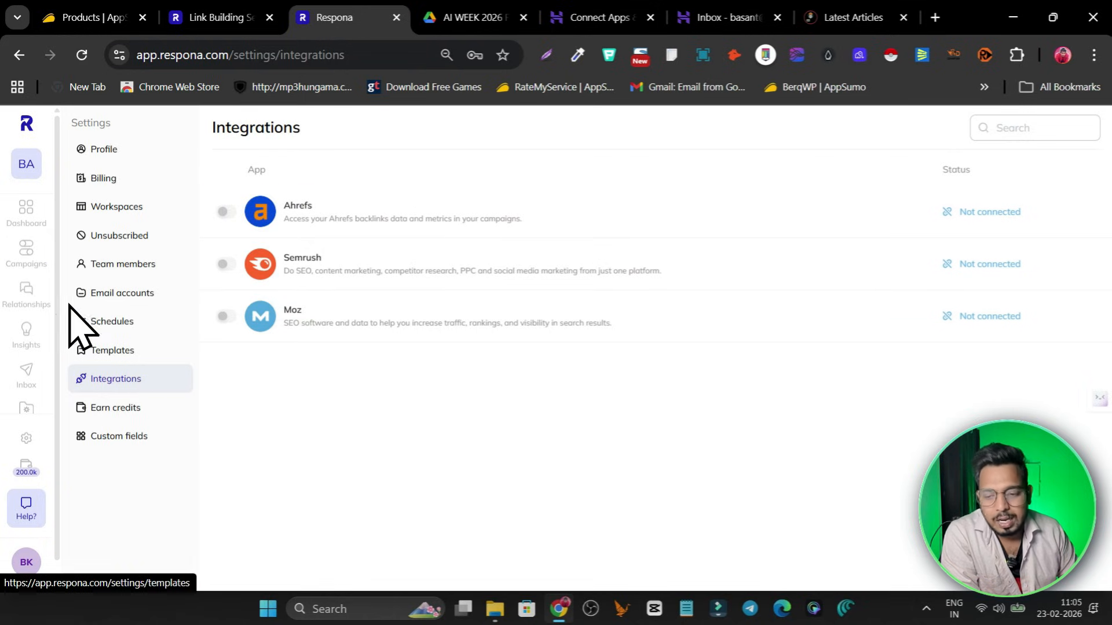
Start a new campaign from the Link insertion template under Content promotion and review its email template
left_click(26, 253)
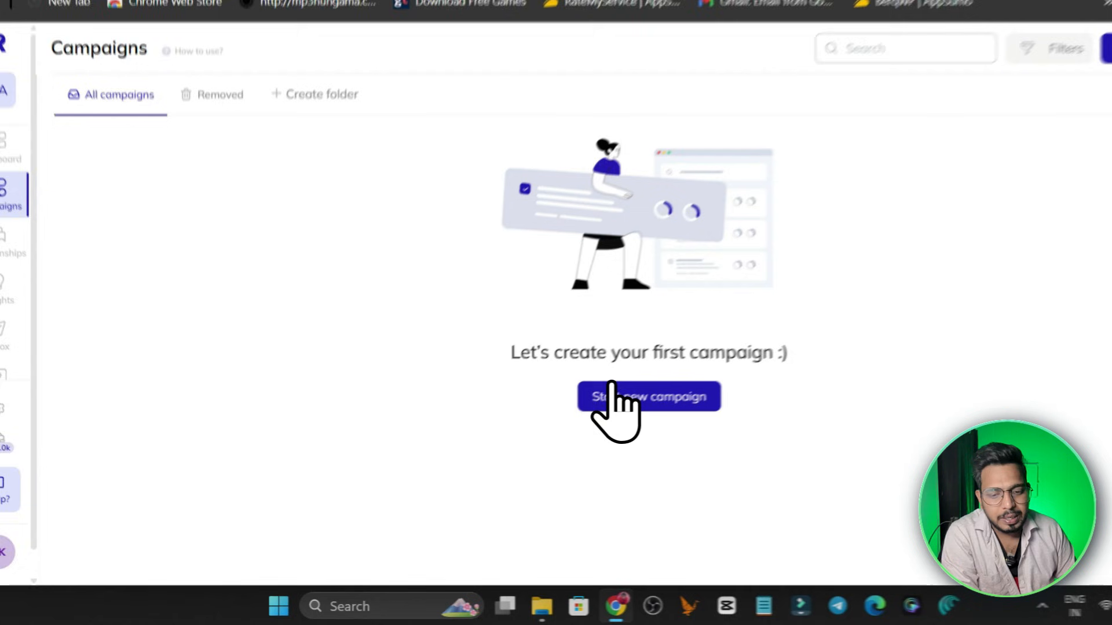
left_click(588, 428)
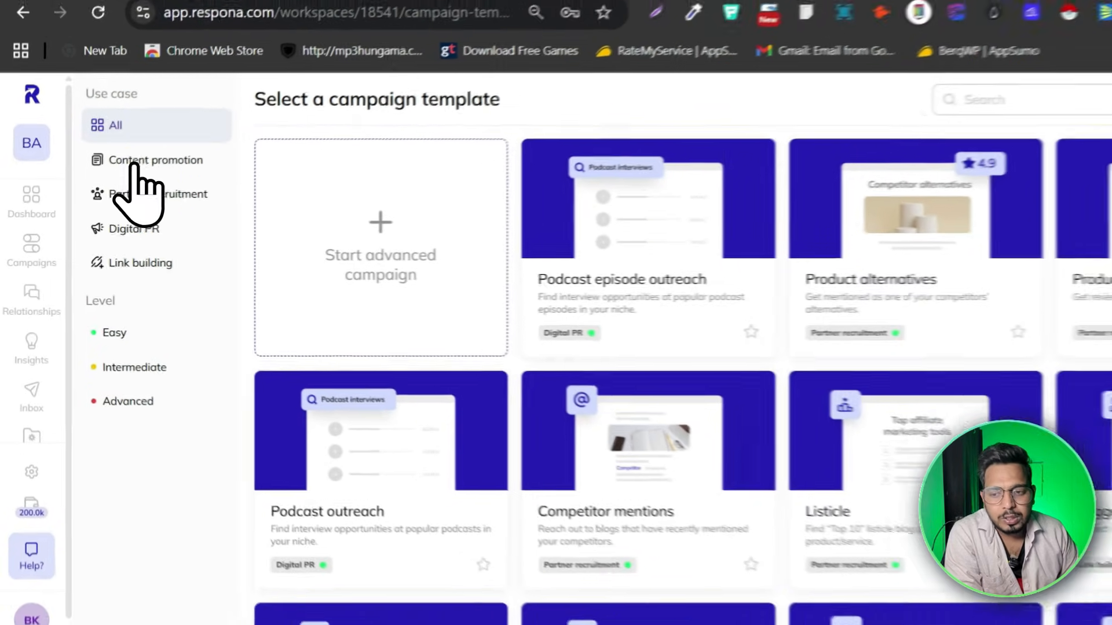
left_click(113, 181)
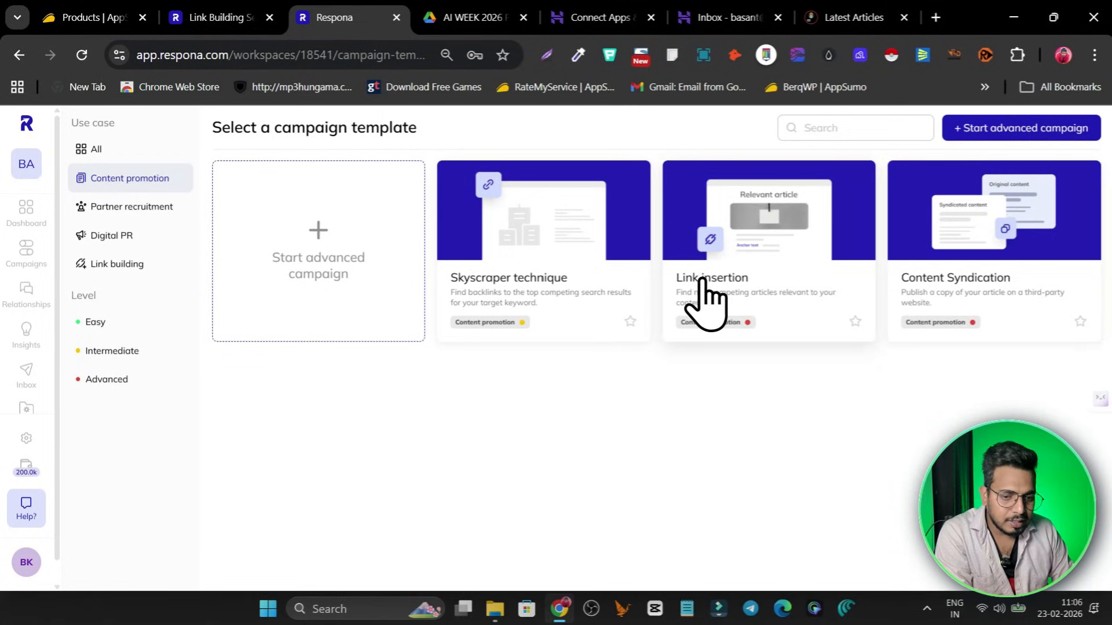
left_click(779, 277)
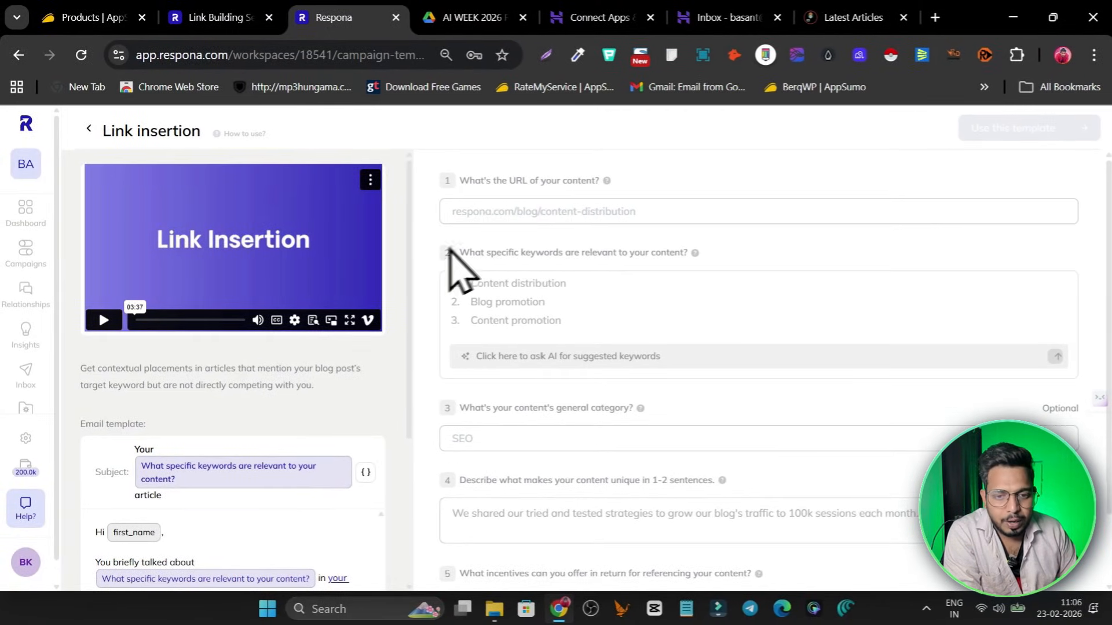
scroll(231, 383, "down", 4)
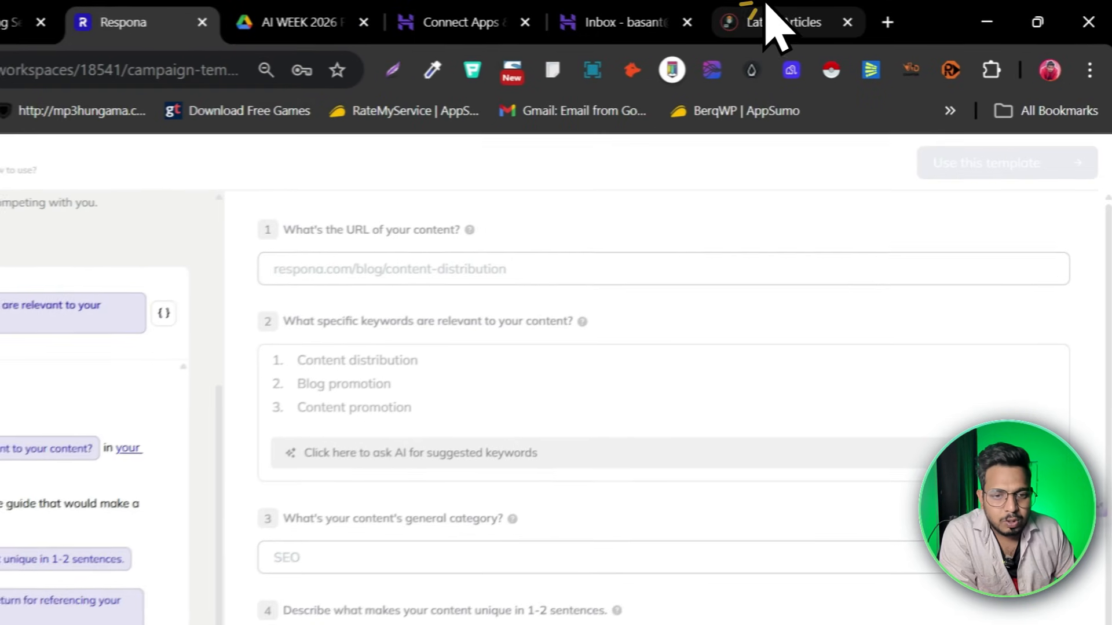
Copy the FuseBase review article's link from the Saas-Guru latest articles page and enter it as the campaign's content URL
left_click(833, 17)
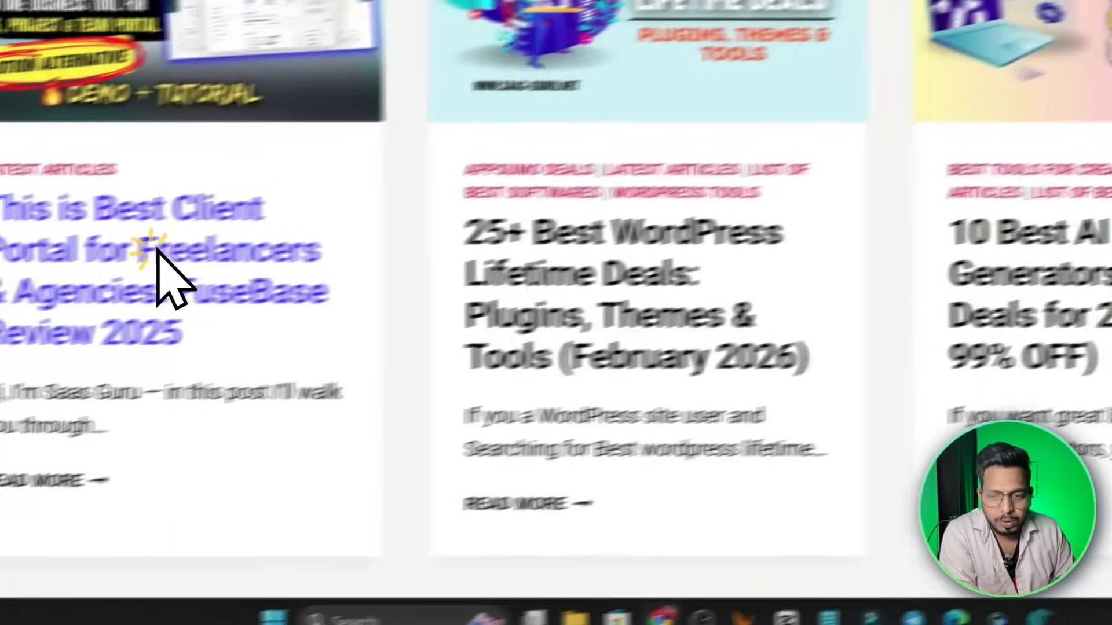
right_click(157, 249)
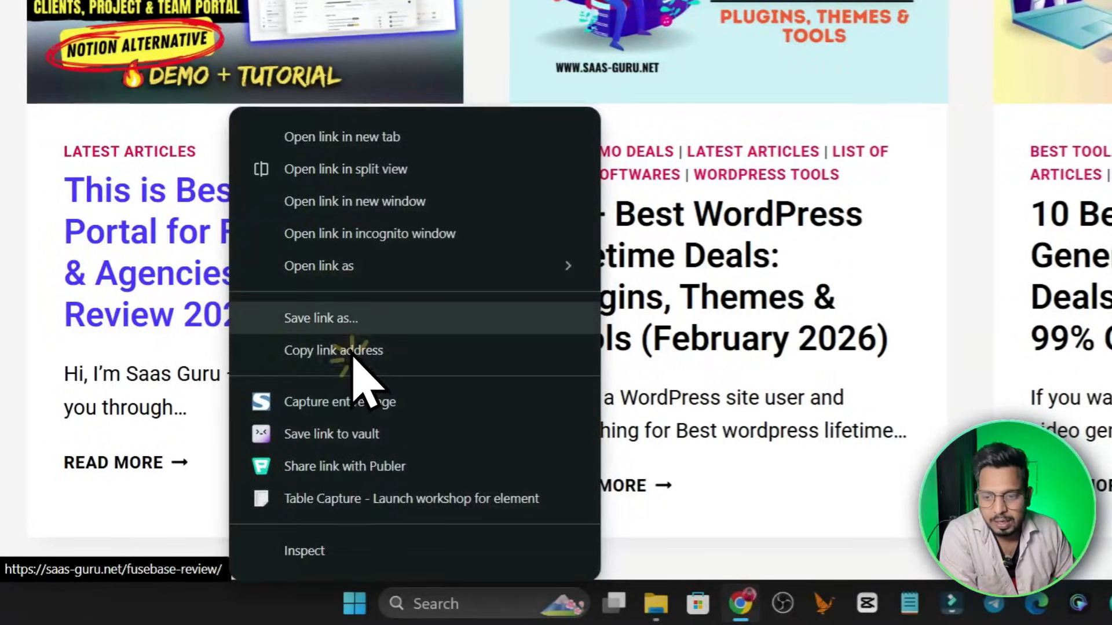
left_click(350, 353)
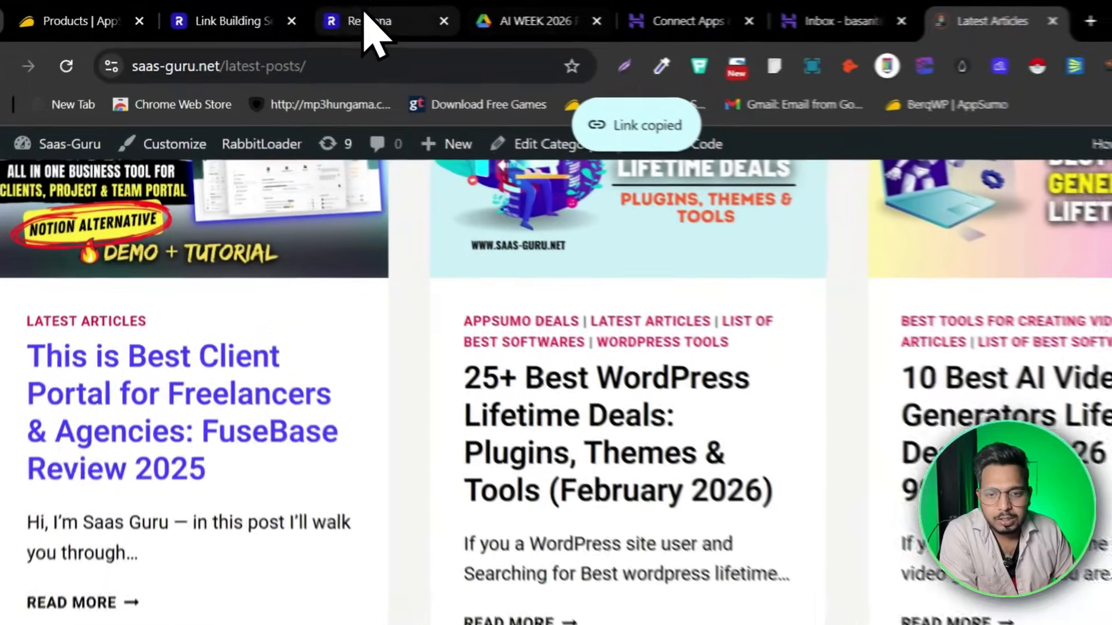
left_click(289, 14)
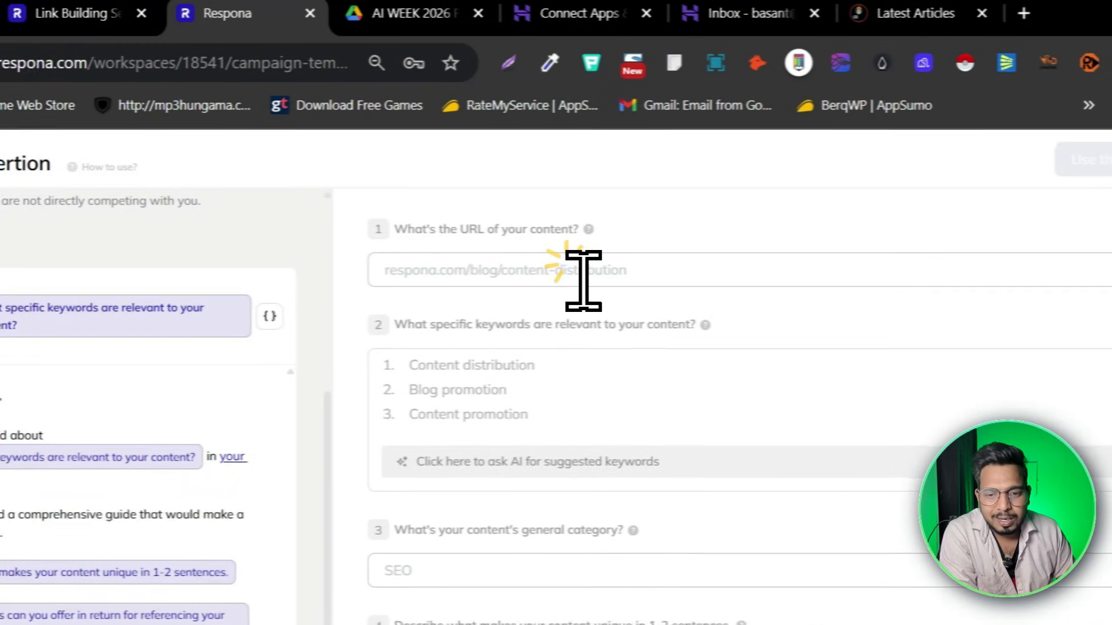
left_click(741, 278)
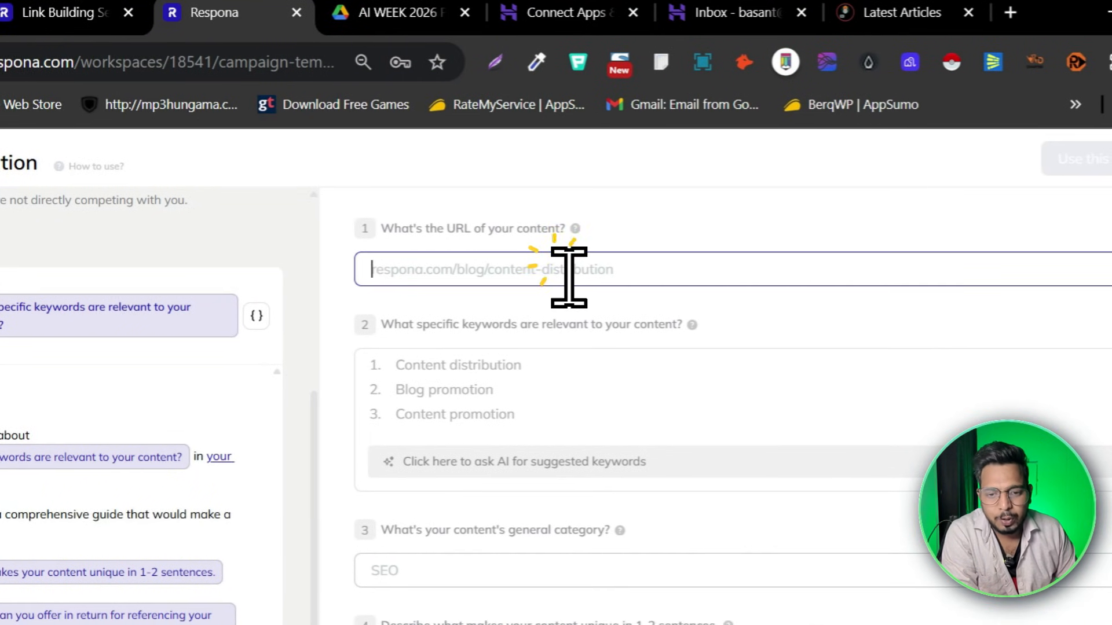
key("ctrl+v")
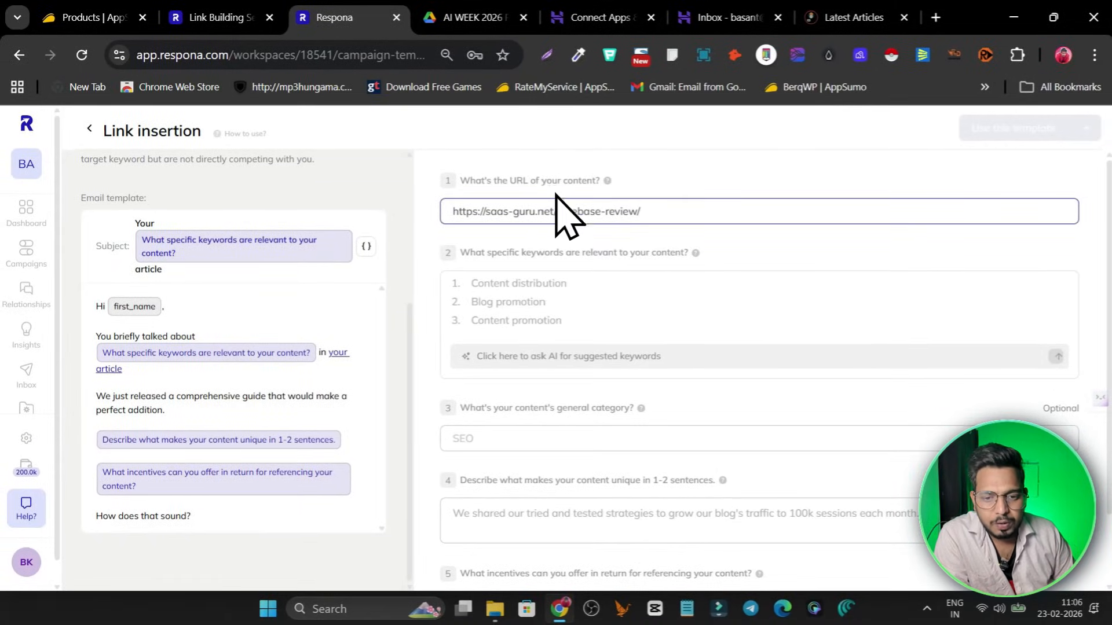
Open the FuseBase review article in a new tab and enter "Best Client Portal" from its title as the campaign's first keyword
scroll(564, 214, "down", 2)
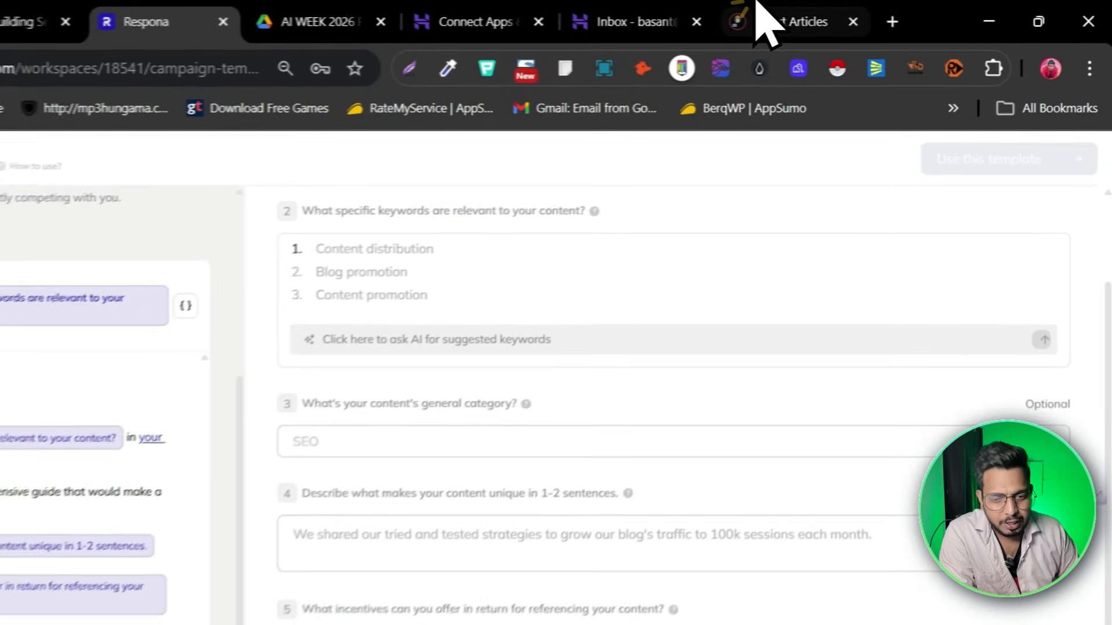
left_click(810, 17)
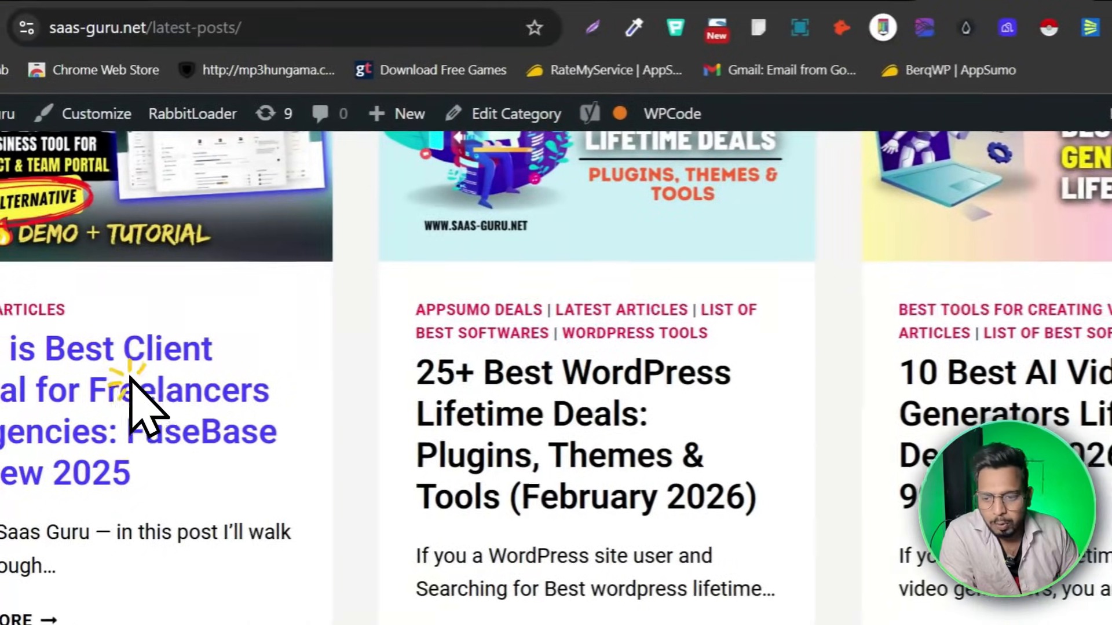
right_click(128, 378)
left_click(249, 291)
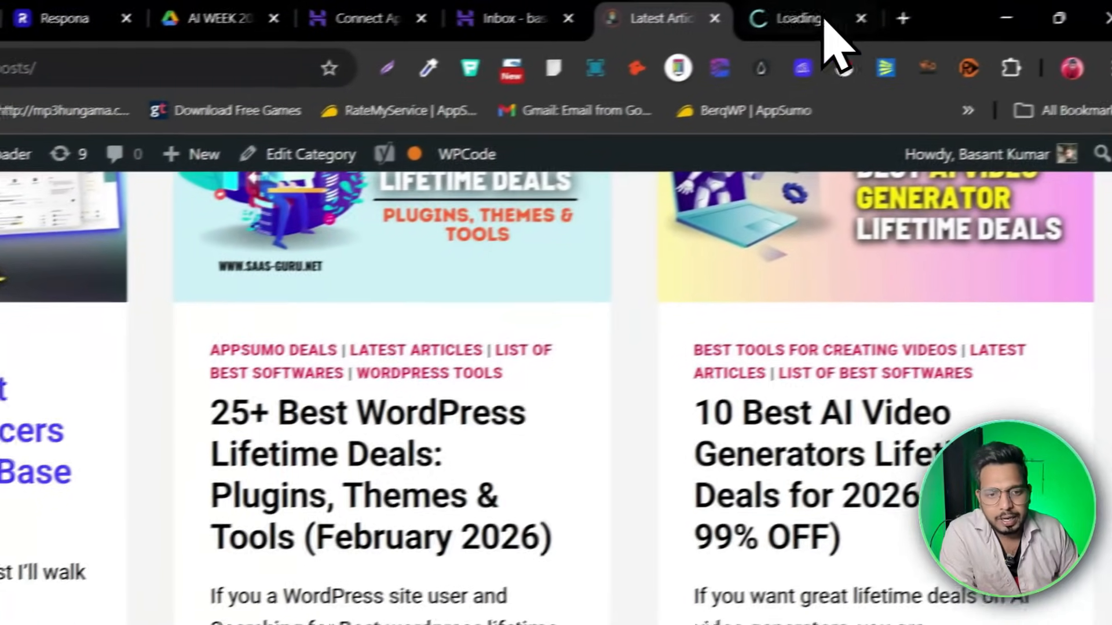
left_click(1008, 0)
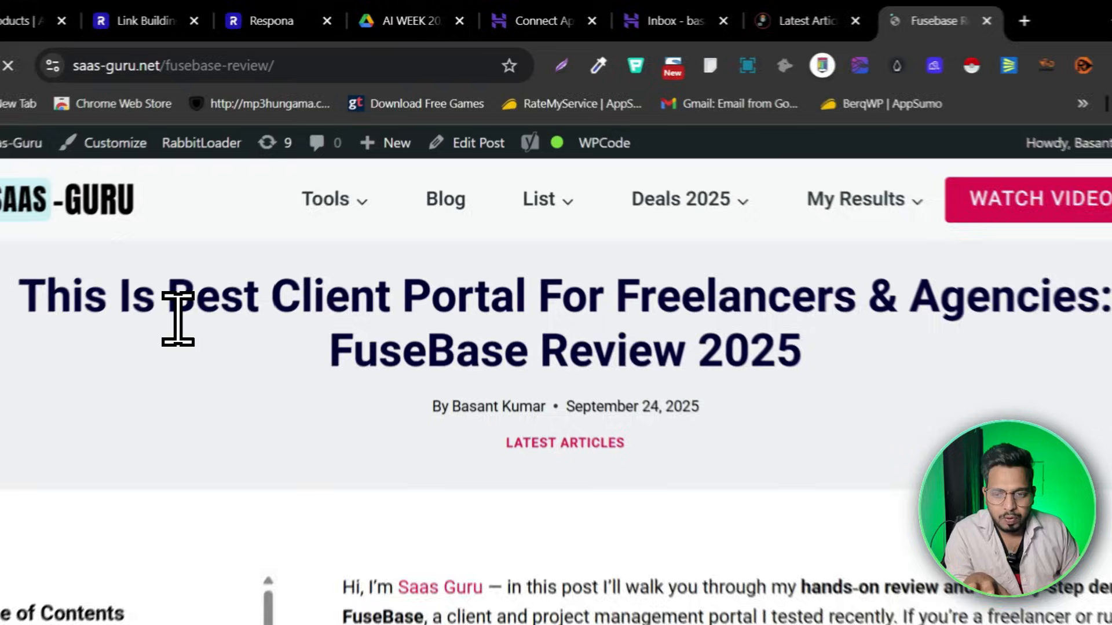
left_click_drag(216, 255, 523, 253)
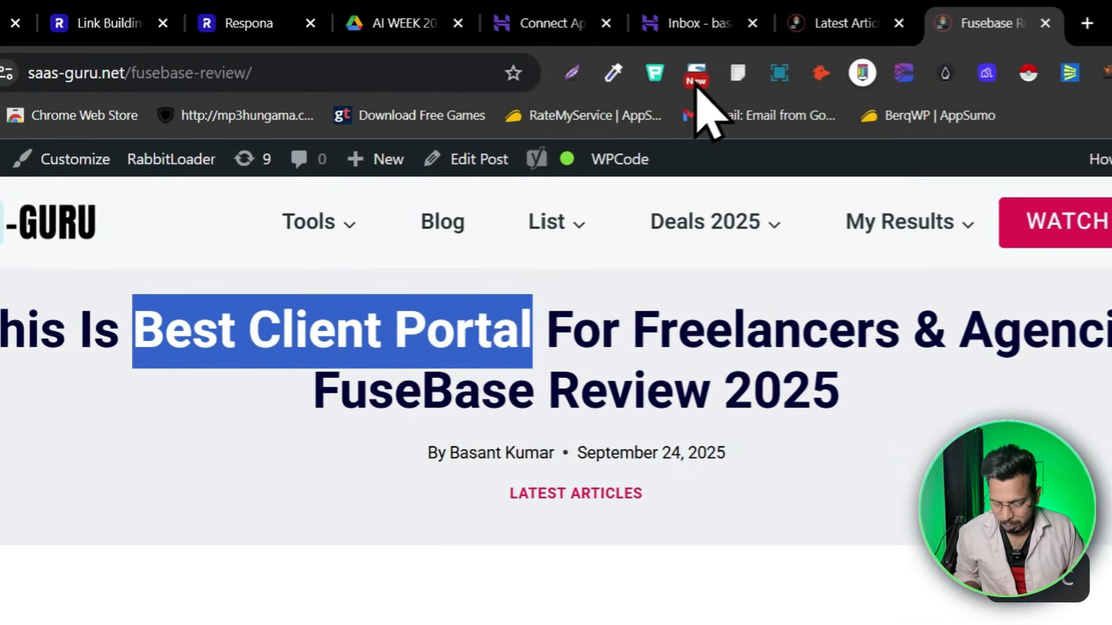
left_click(246, 22)
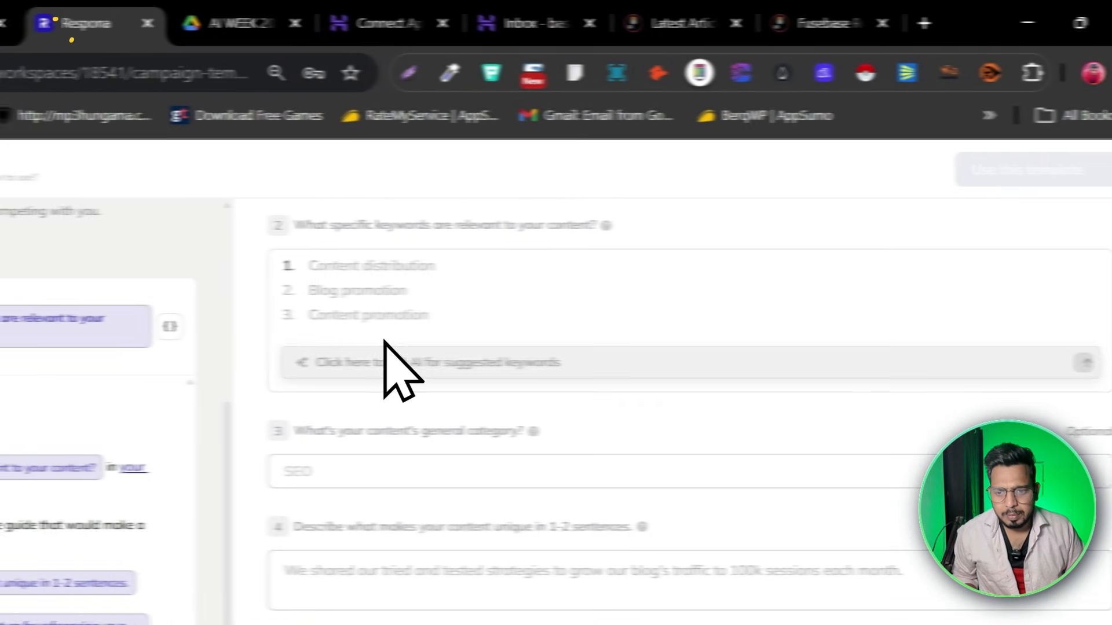
key("ctrl+v")
Copy "client and project management portal" from the article's introduction and add it as the campaign's second keyword
left_click(770, 23)
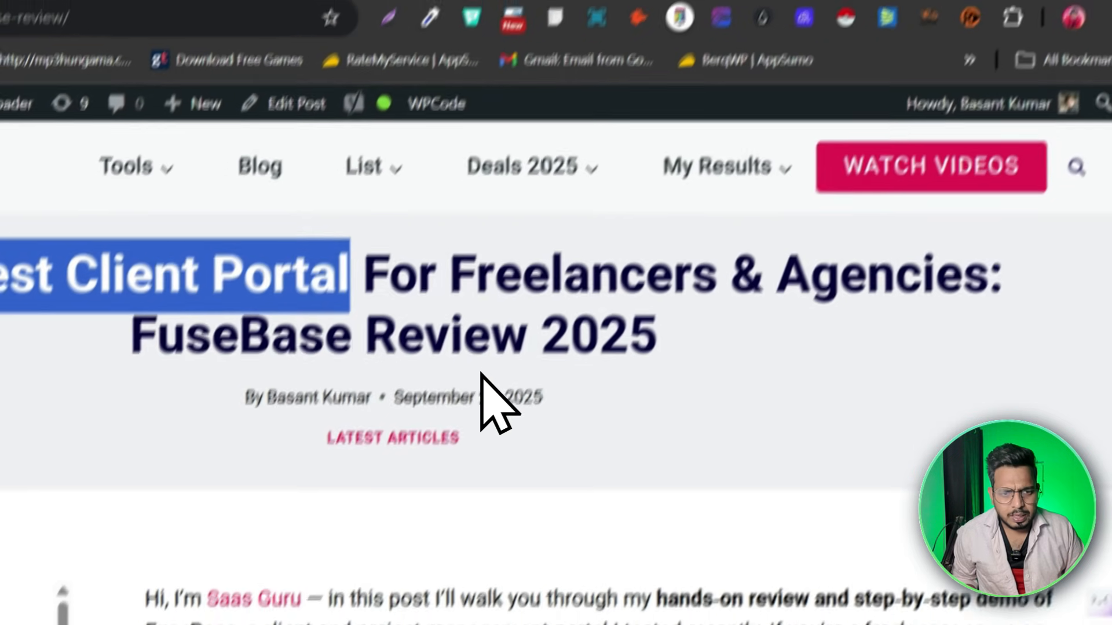
scroll(539, 335, "down", 3)
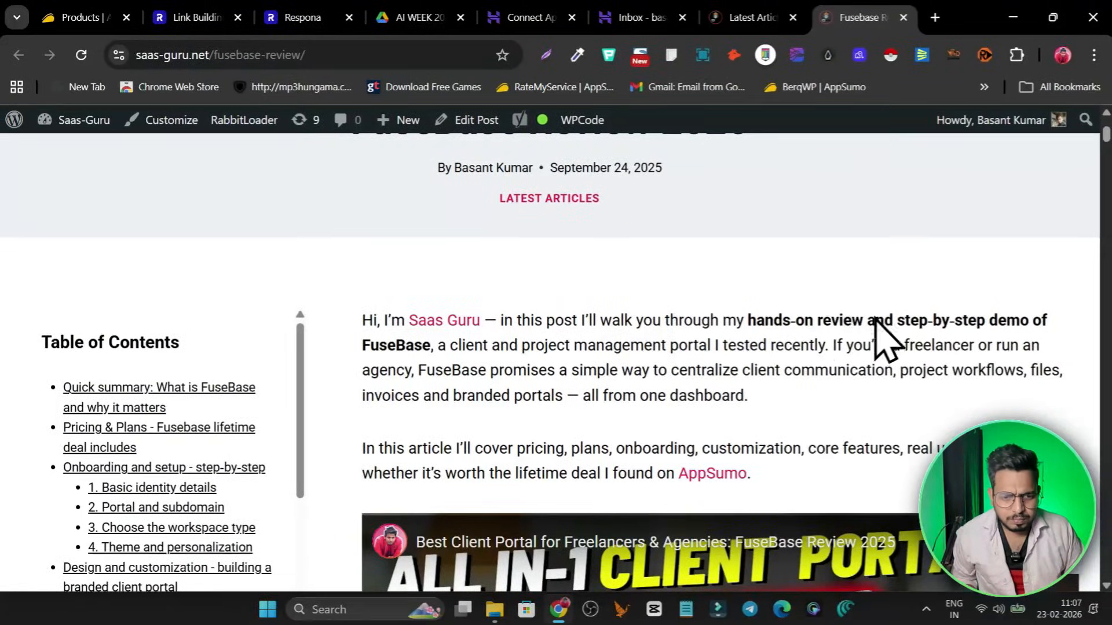
scroll(541, 307, "down", 1)
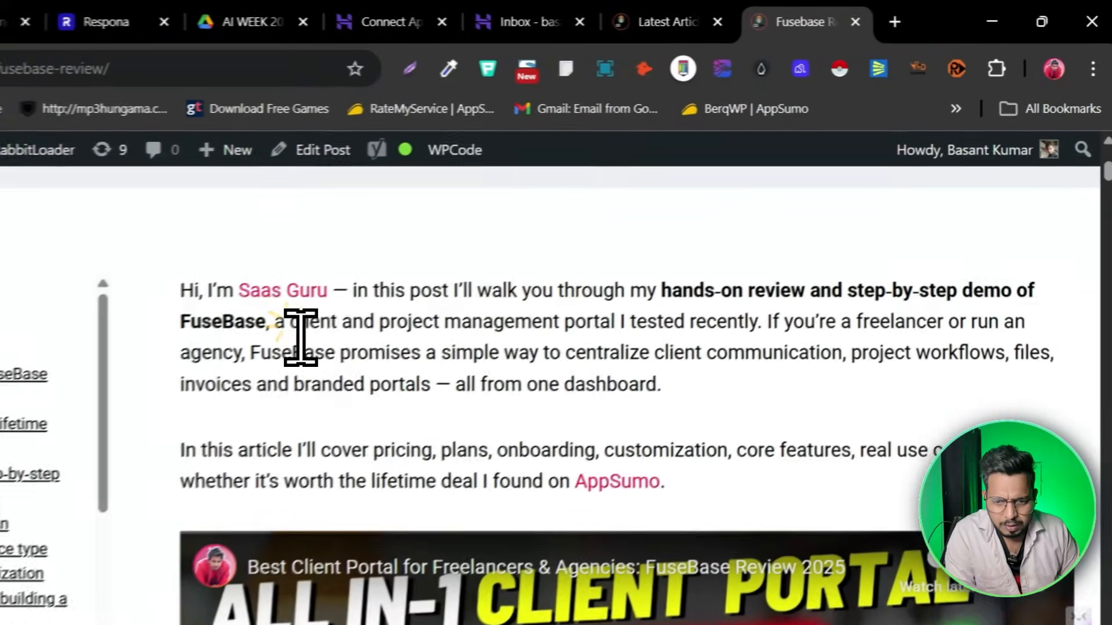
left_click_drag(455, 272, 722, 271)
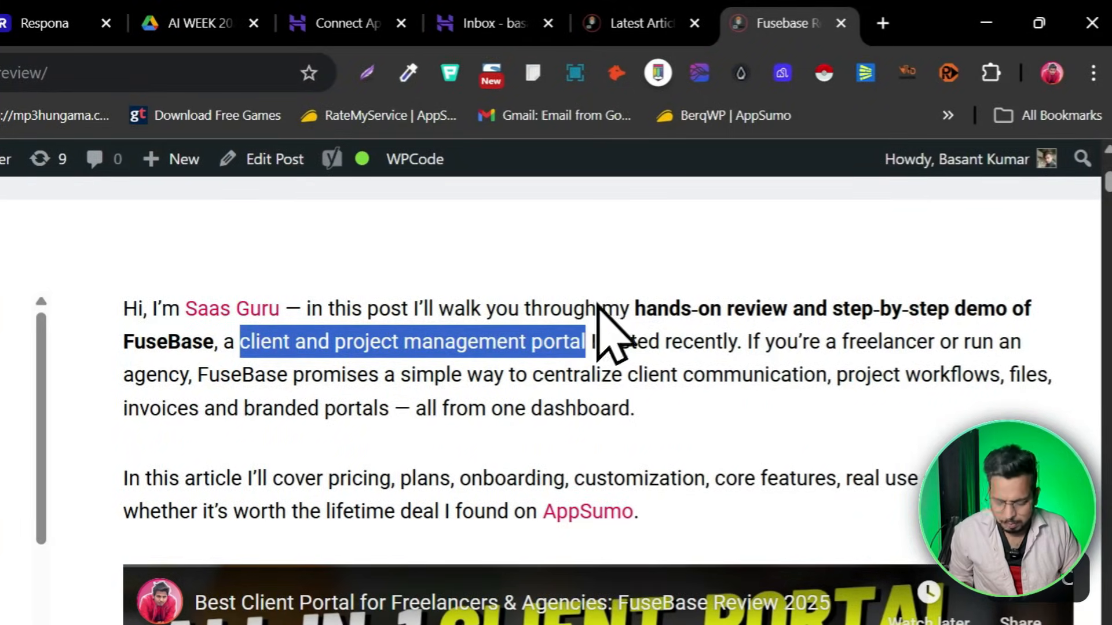
left_click(46, 23)
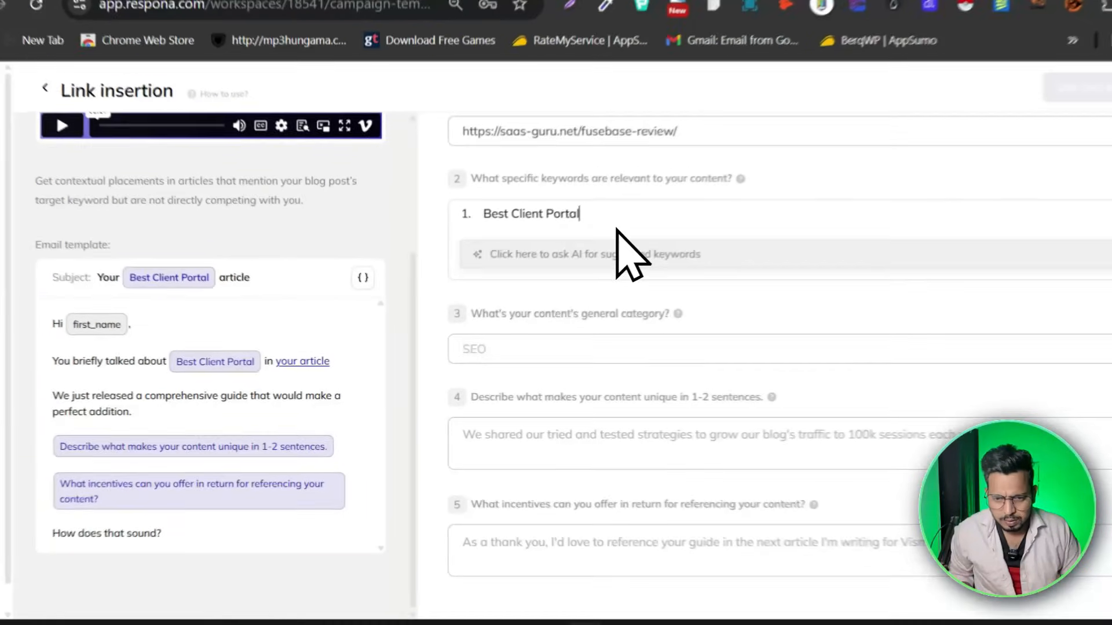
key("Return")
key("ctrl+v")
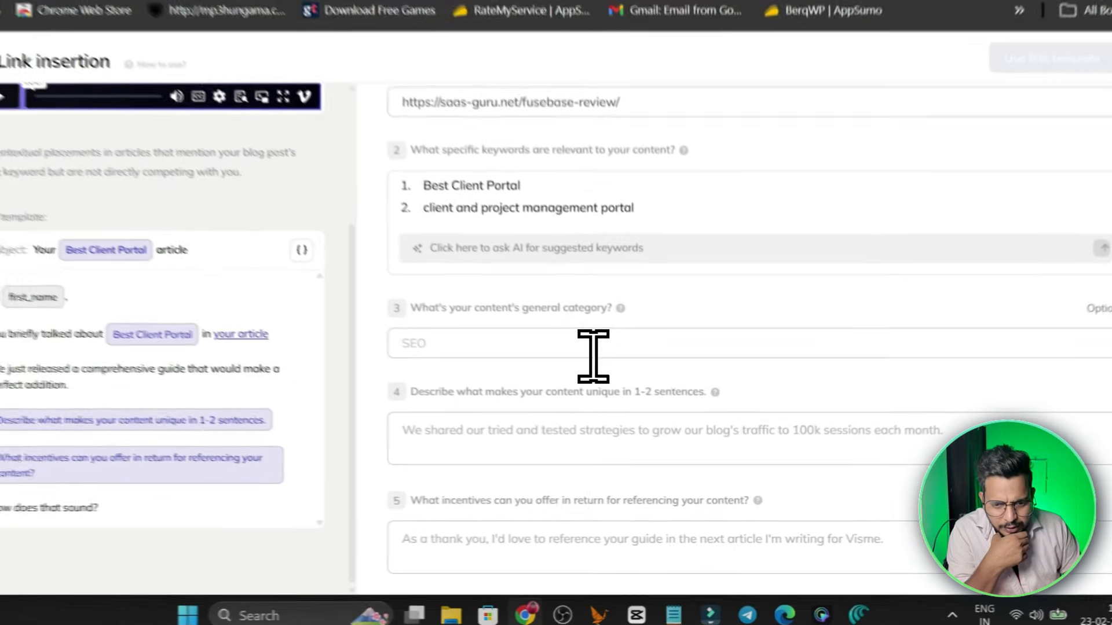
Copy the introduction text from "hands-on review" to "all from one dashboard" and enter it as the description of what makes the content unique
left_click(600, 380)
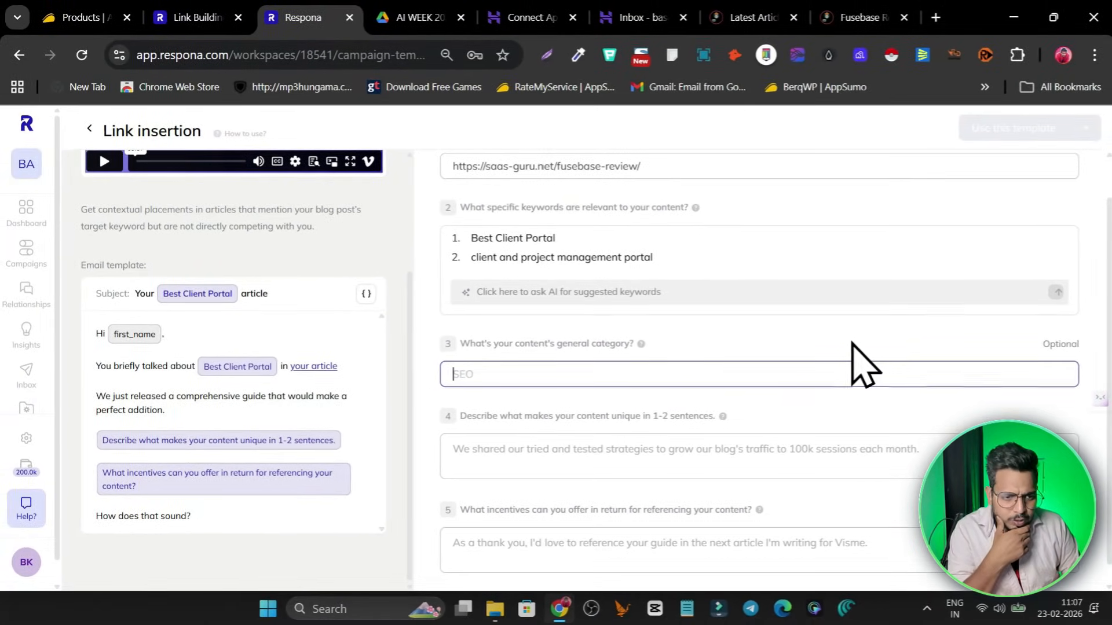
scroll(979, 264, "down", 1)
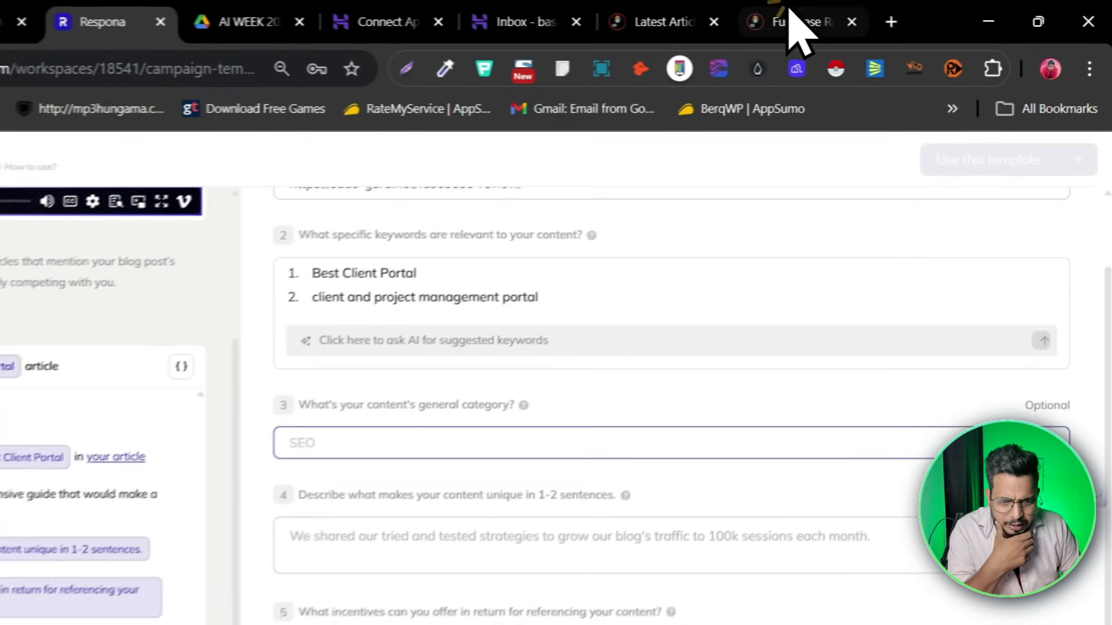
left_click(852, 18)
left_click(418, 258)
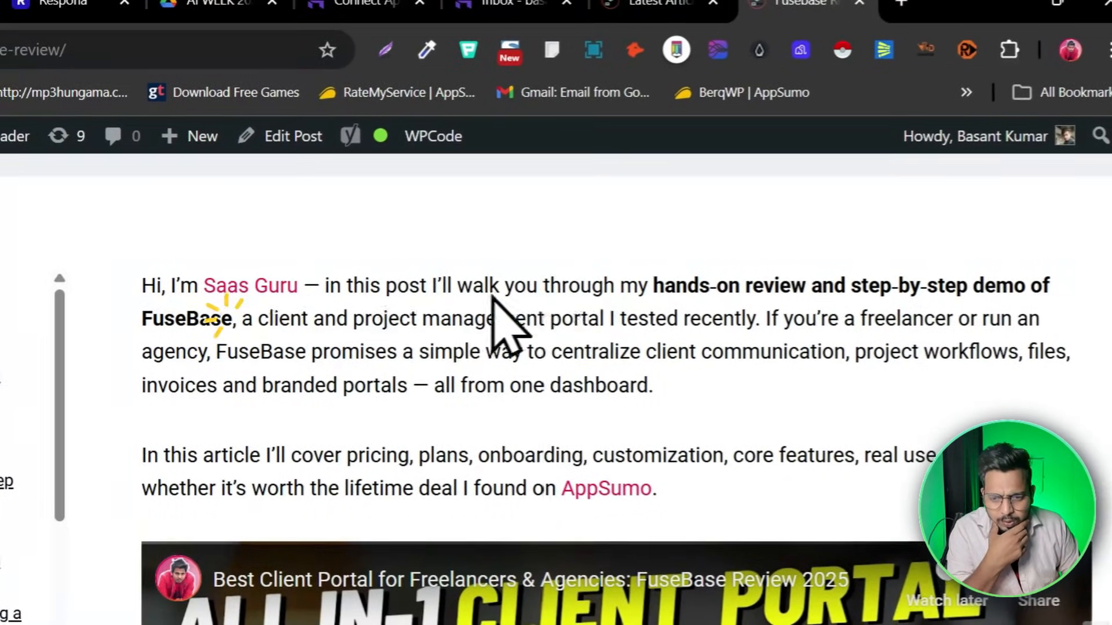
scroll(652, 310, "down", 5)
scroll(637, 298, "up", 5)
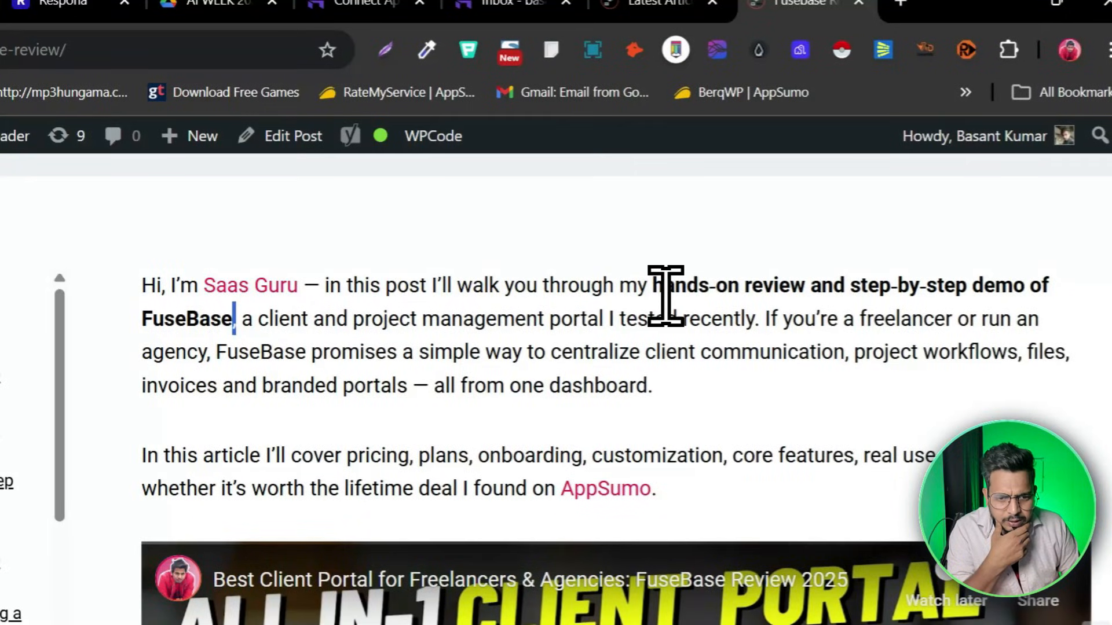
left_click_drag(652, 284, 650, 348)
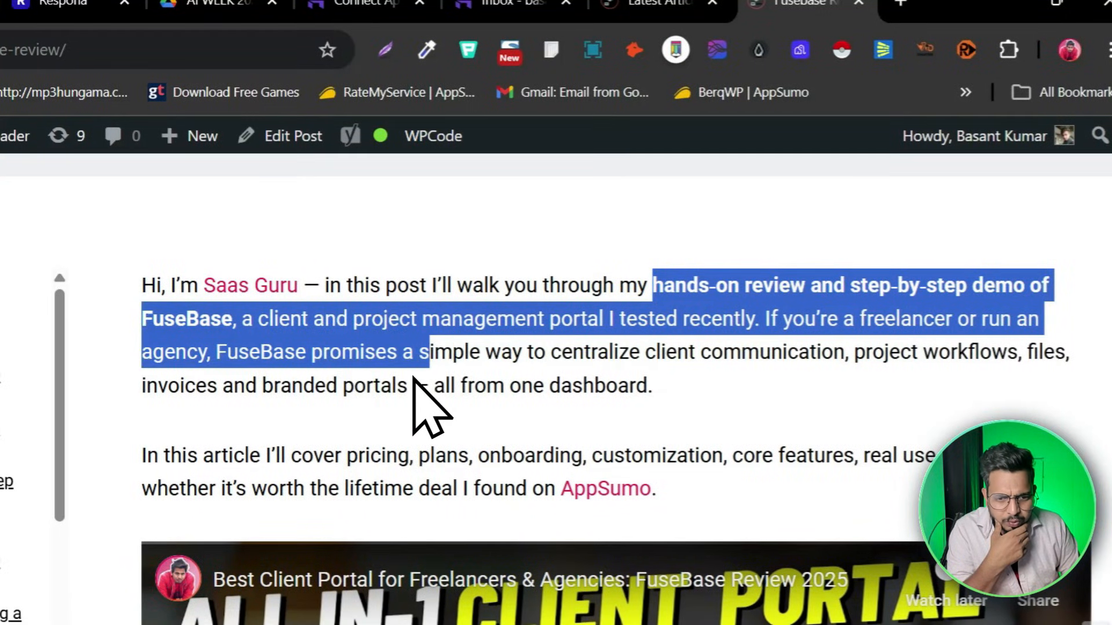
left_click_drag(413, 378, 421, 386)
key("ctrl+c")
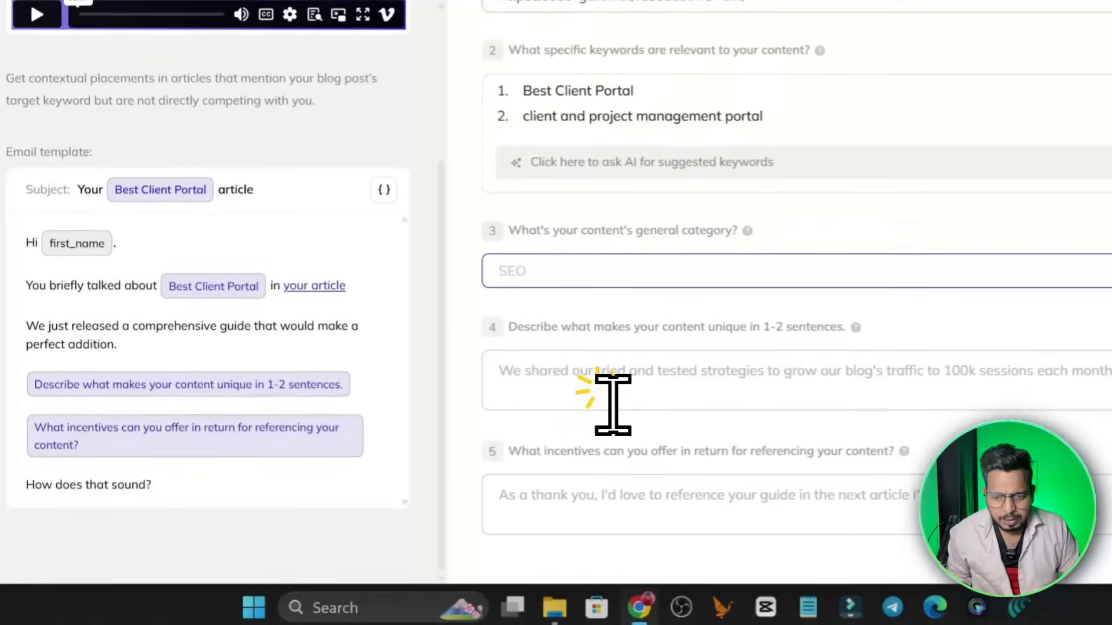
left_click(612, 403)
key("ctrl+v")
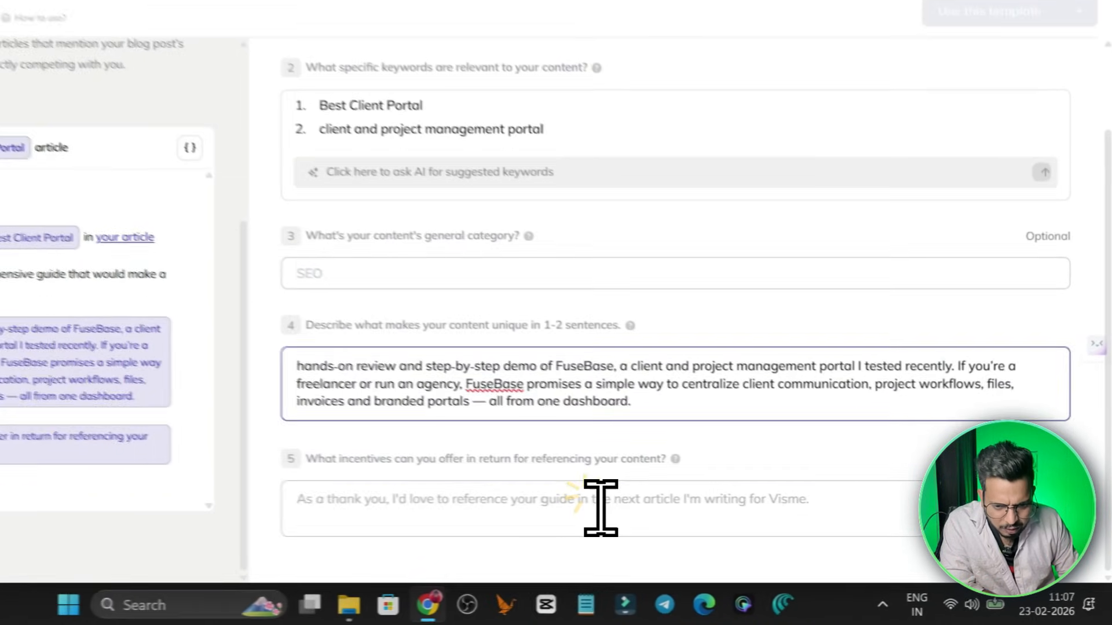
Enter "Link Exchange" as the incentive offered for referencing the content and review the filled-in email preview
left_click(698, 530)
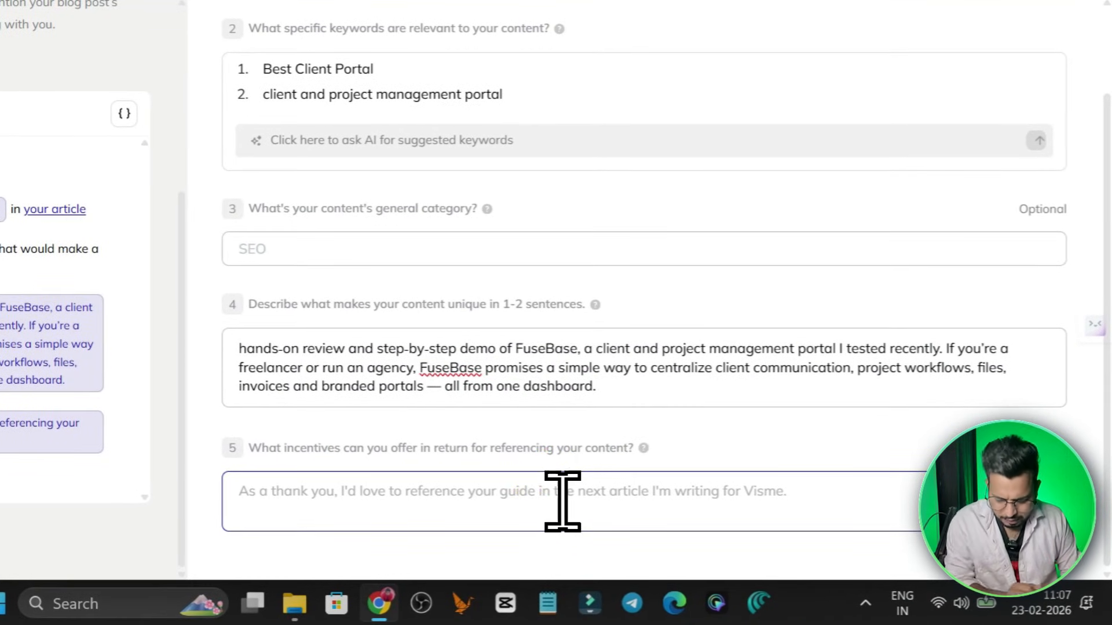
type("Link Exchange")
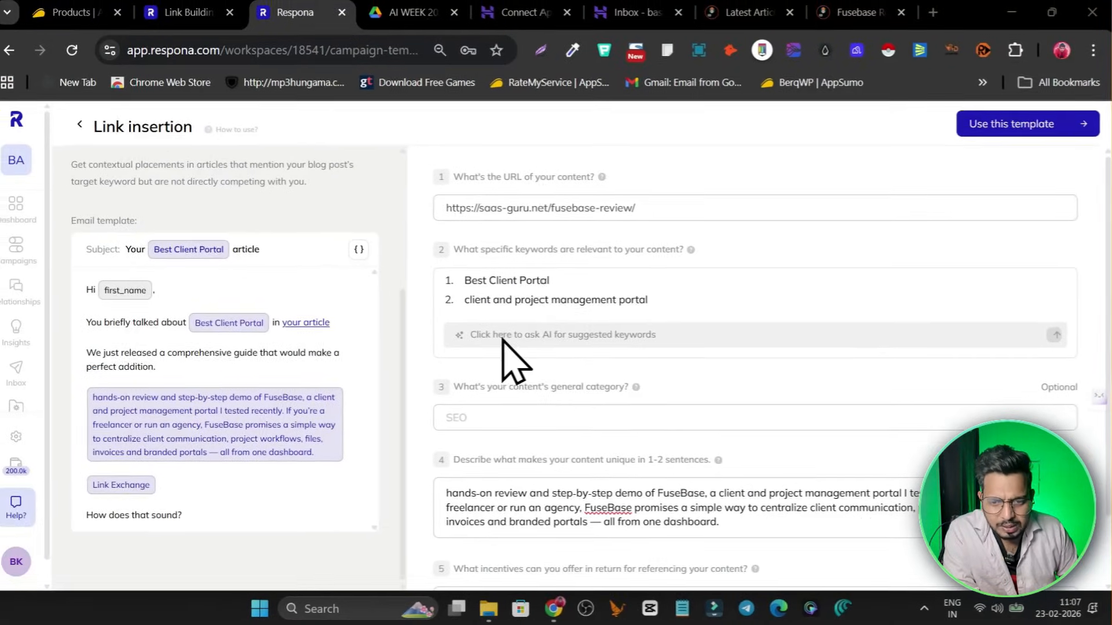
scroll(665, 241, "down", 2)
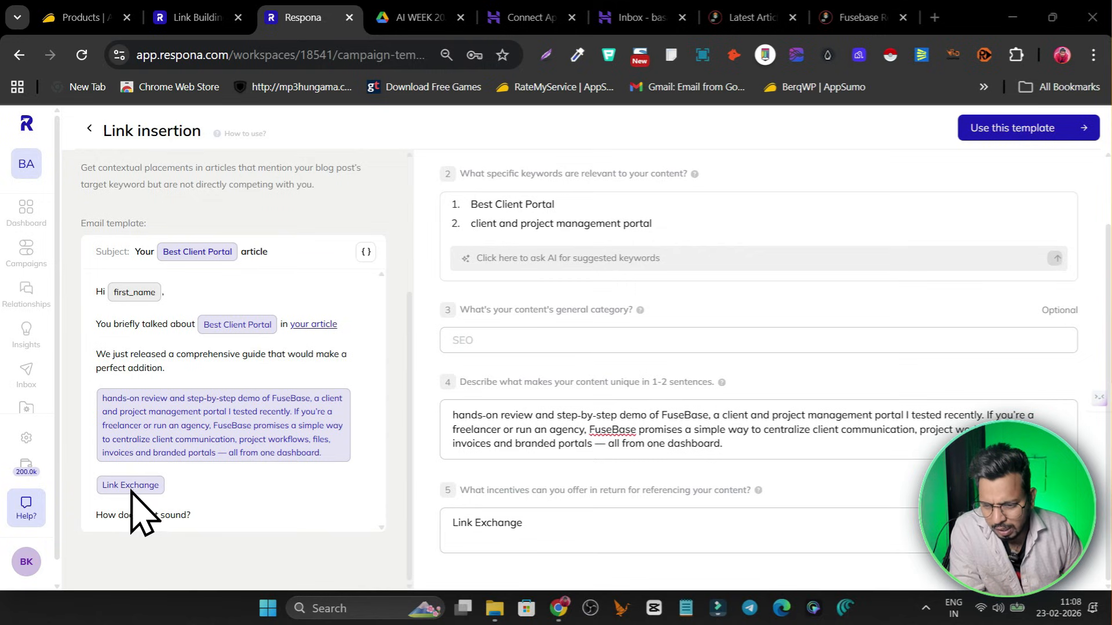
Expand the incentive to read "In exchange I am offering Link Exchange", correcting the misspelled word
left_click(544, 540)
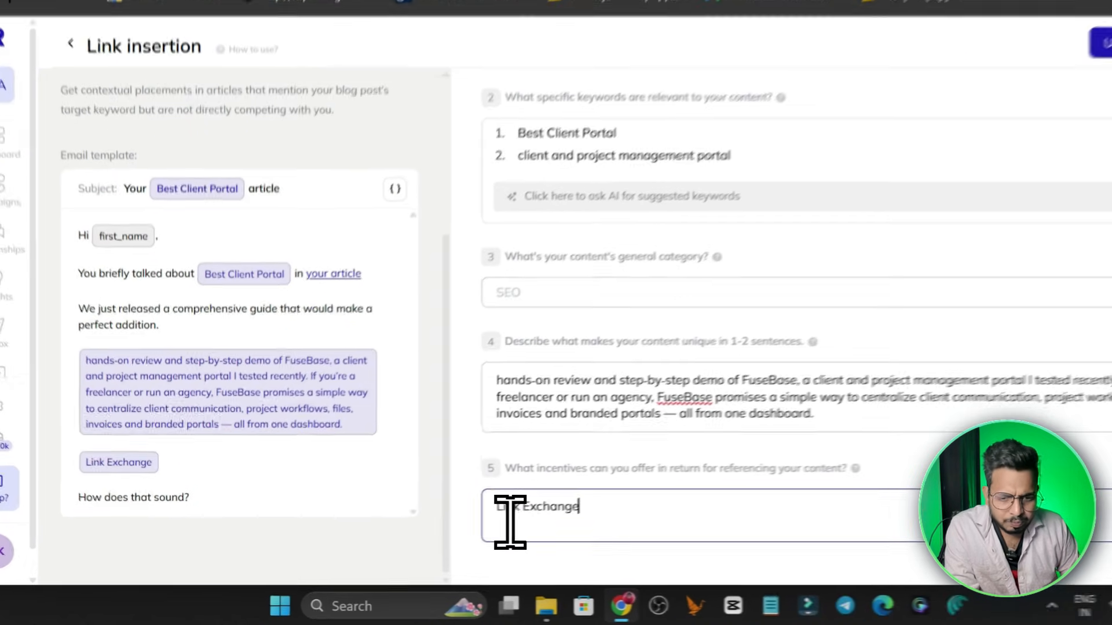
left_click(459, 536)
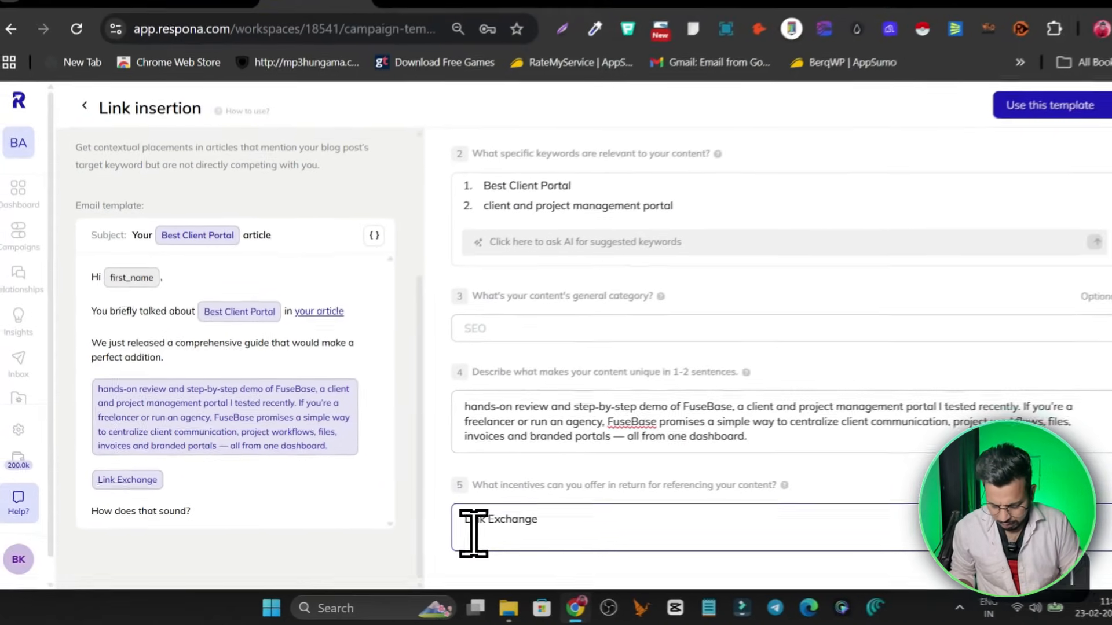
type("In ex")
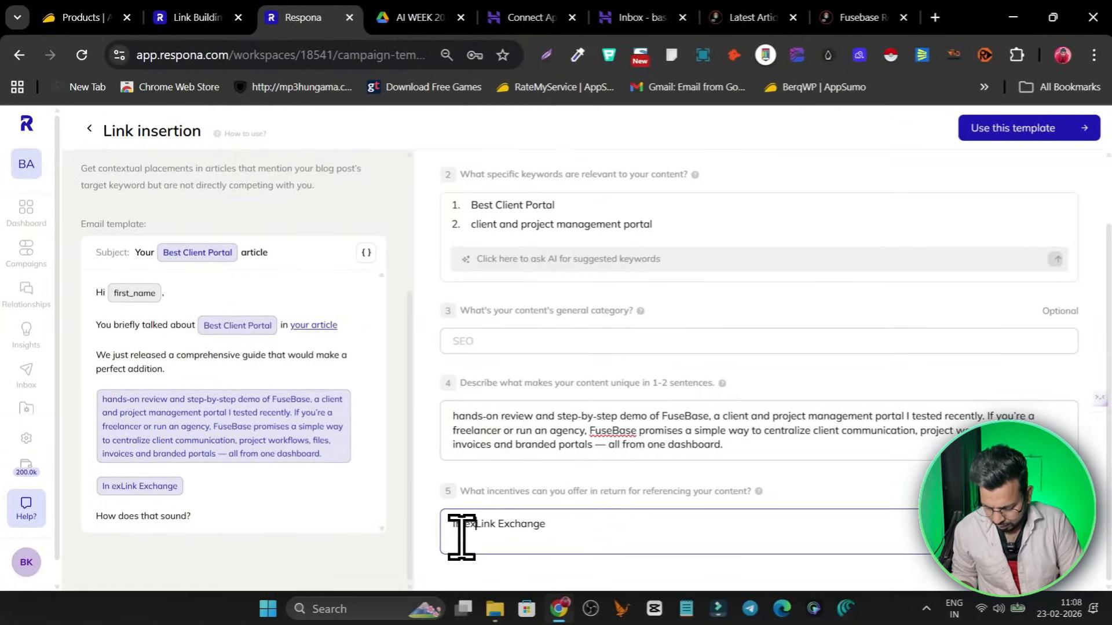
type("hange I am offering")
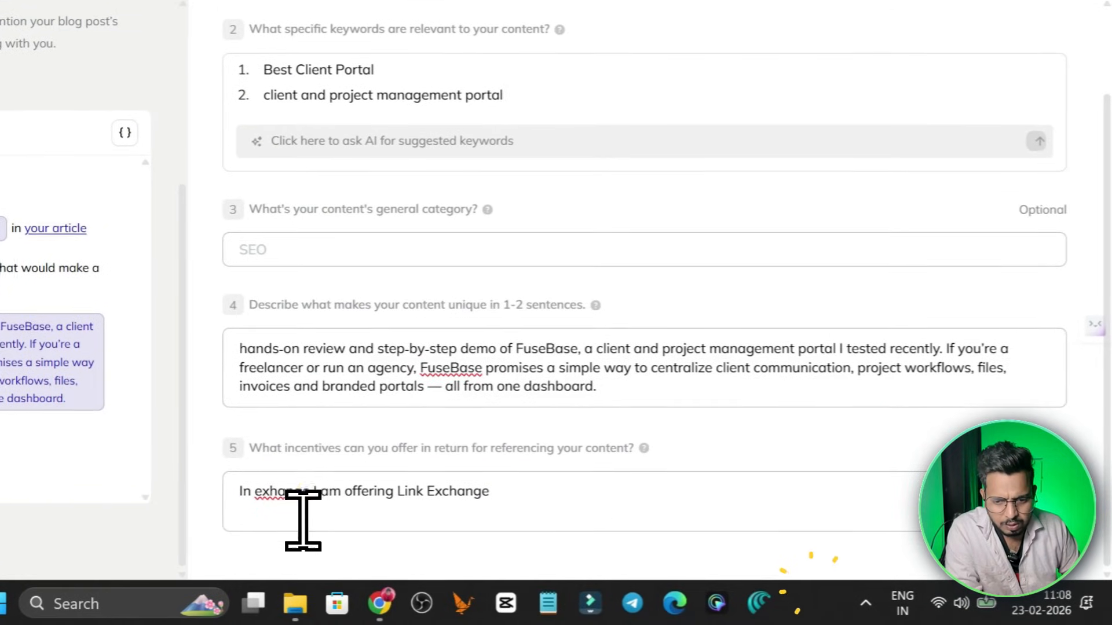
double_click(479, 522)
right_click(278, 490)
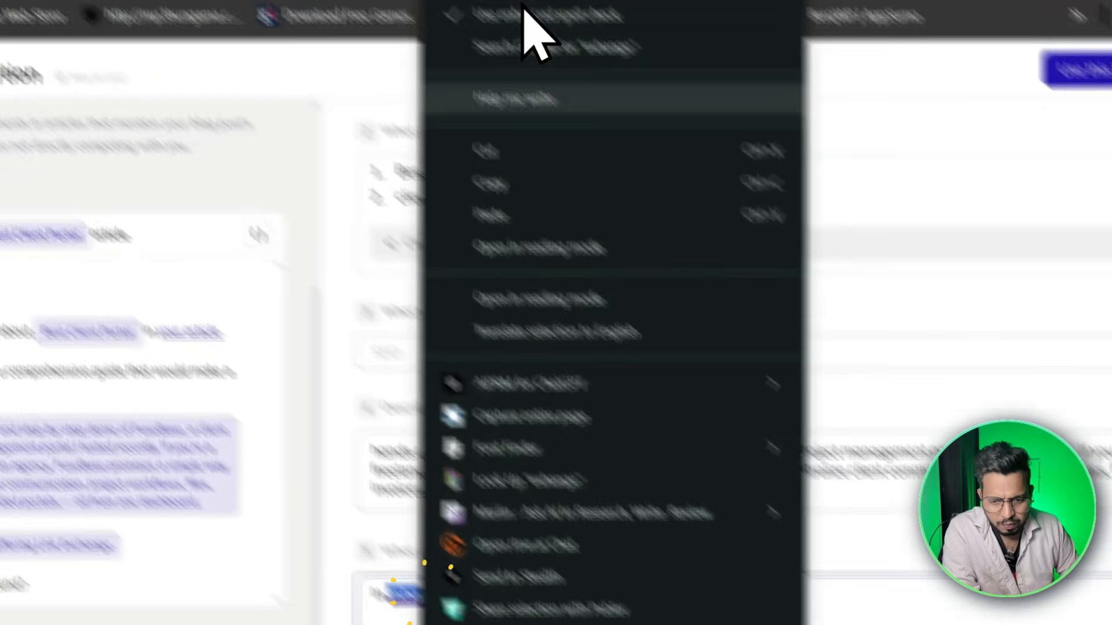
left_click(637, 23)
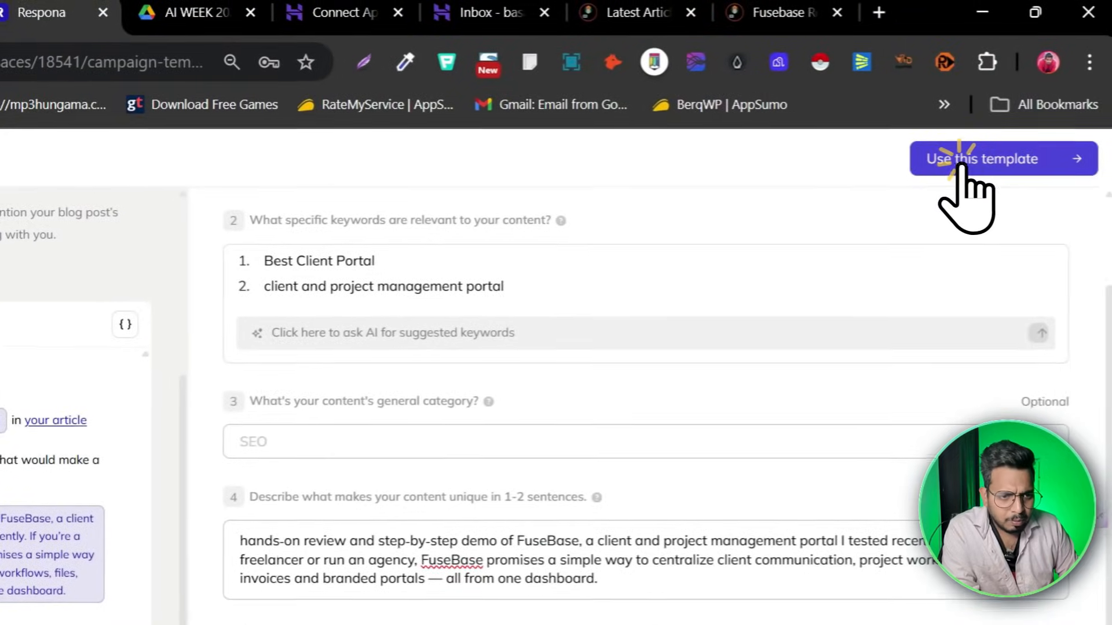
Create the campaign sequence from the completed Link insertion template and review the second step's follow-up email
left_click(1092, 82)
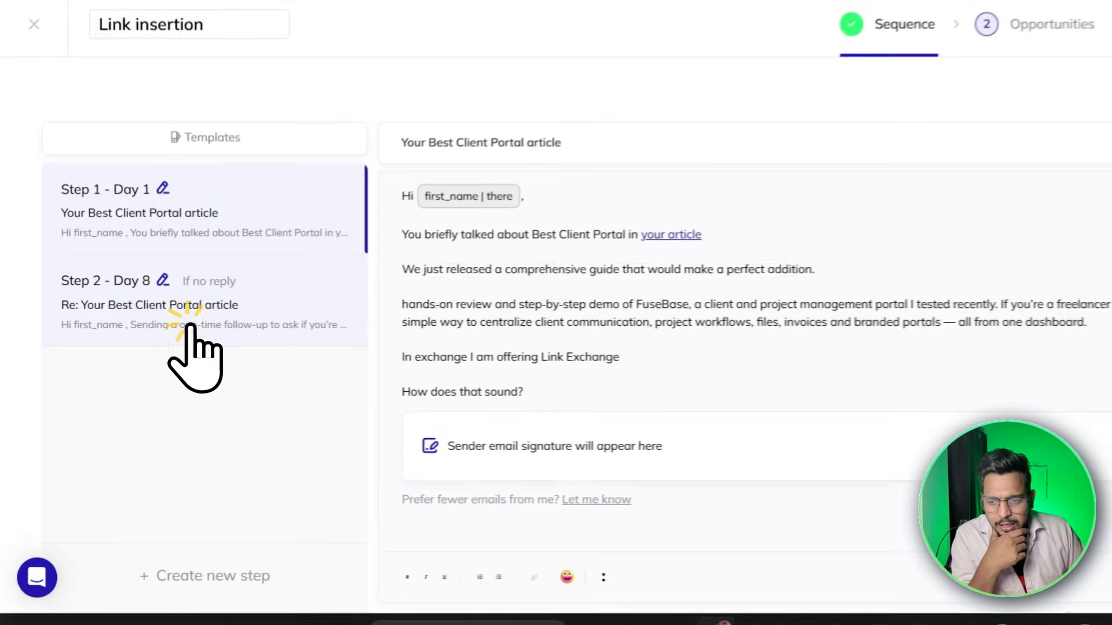
left_click(167, 364)
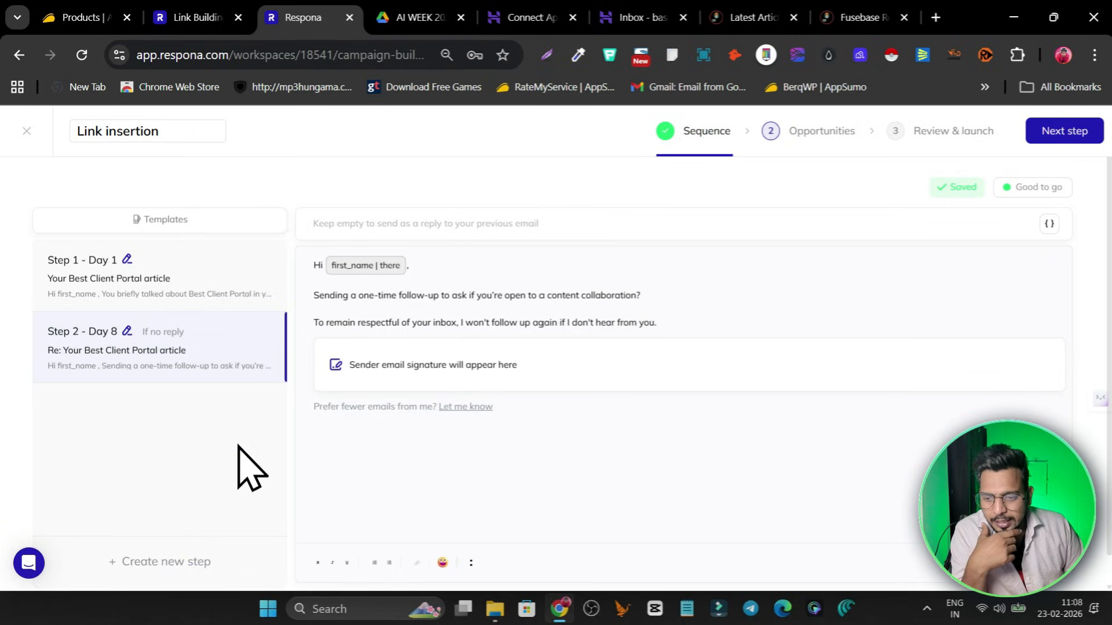
scroll(199, 529, "down", 1)
scroll(203, 496, "up", 1)
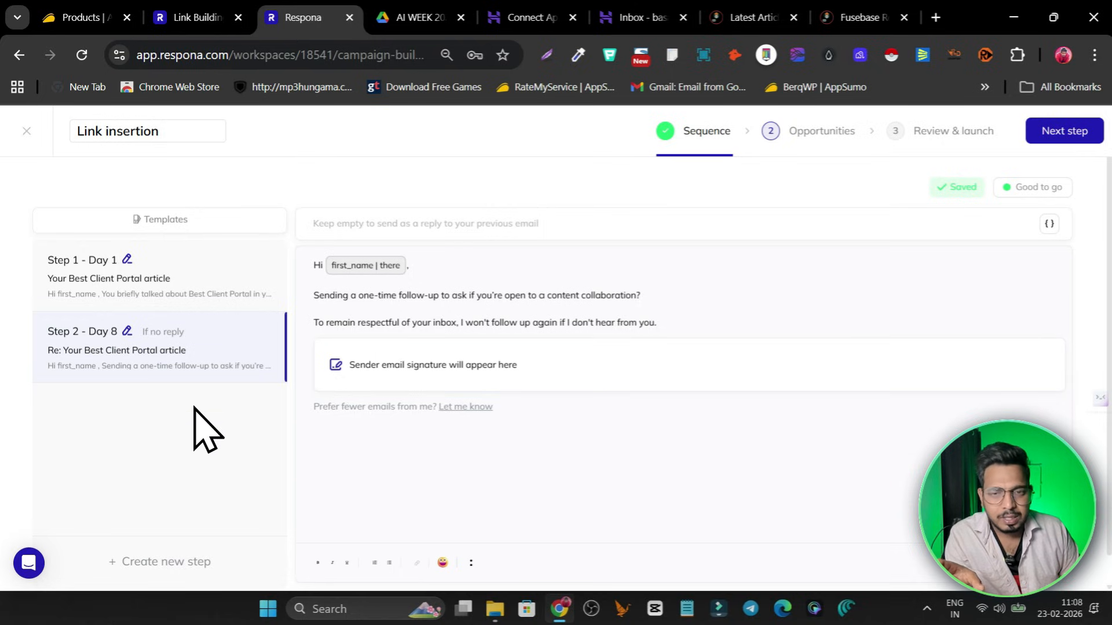
Check the follow-up email's delivery delay setting and continue to the campaign's Opportunities stage
left_click(126, 331)
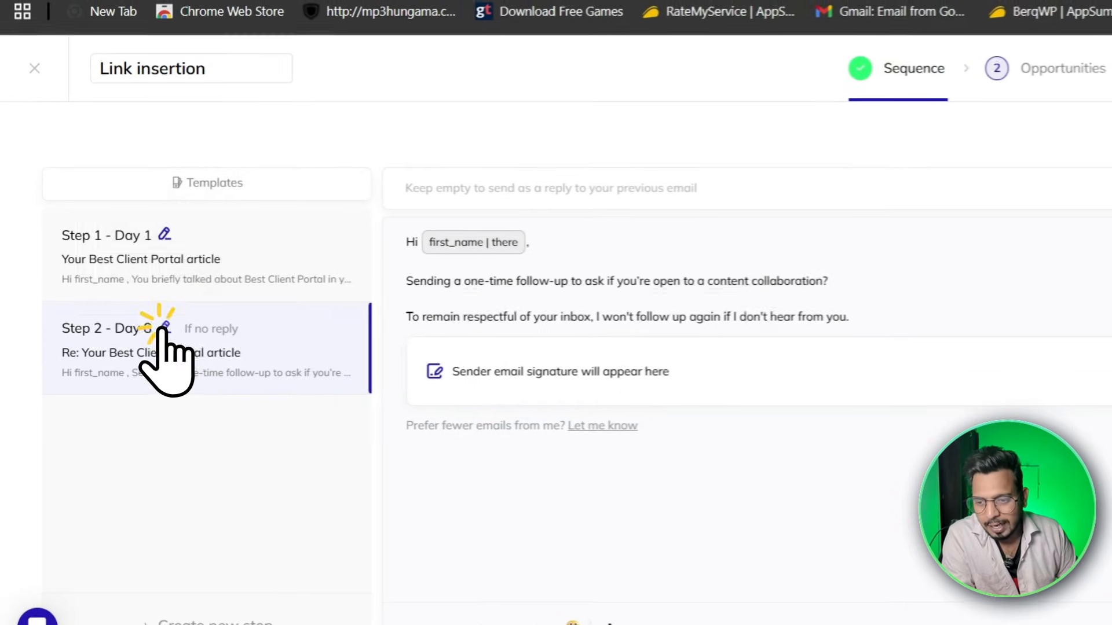
left_click(122, 265)
left_click_drag(163, 241, 112, 248)
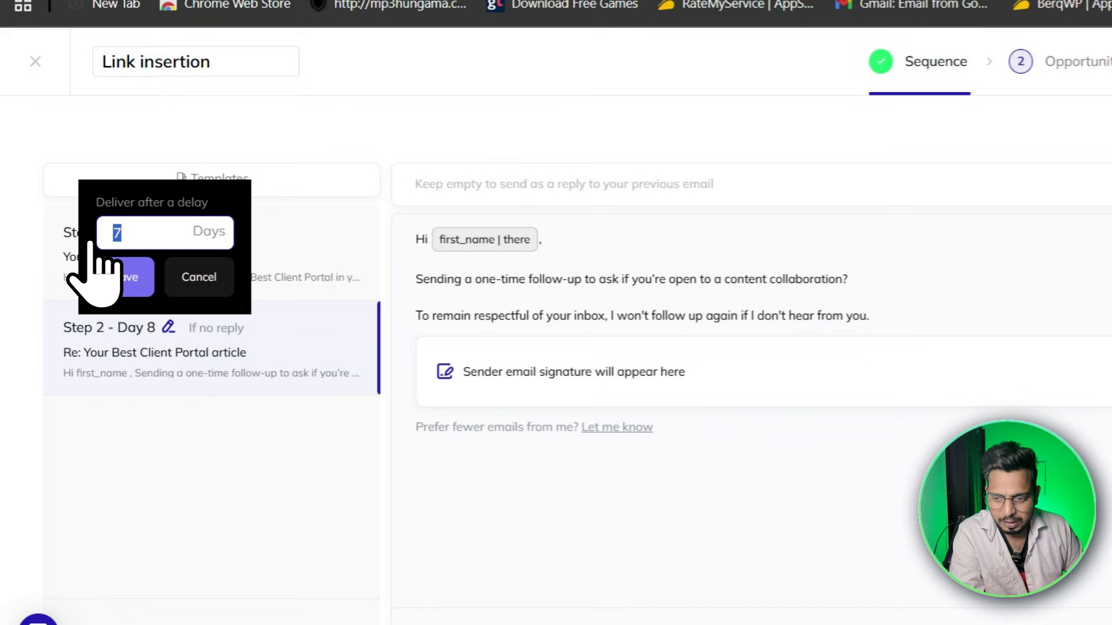
left_click(116, 277)
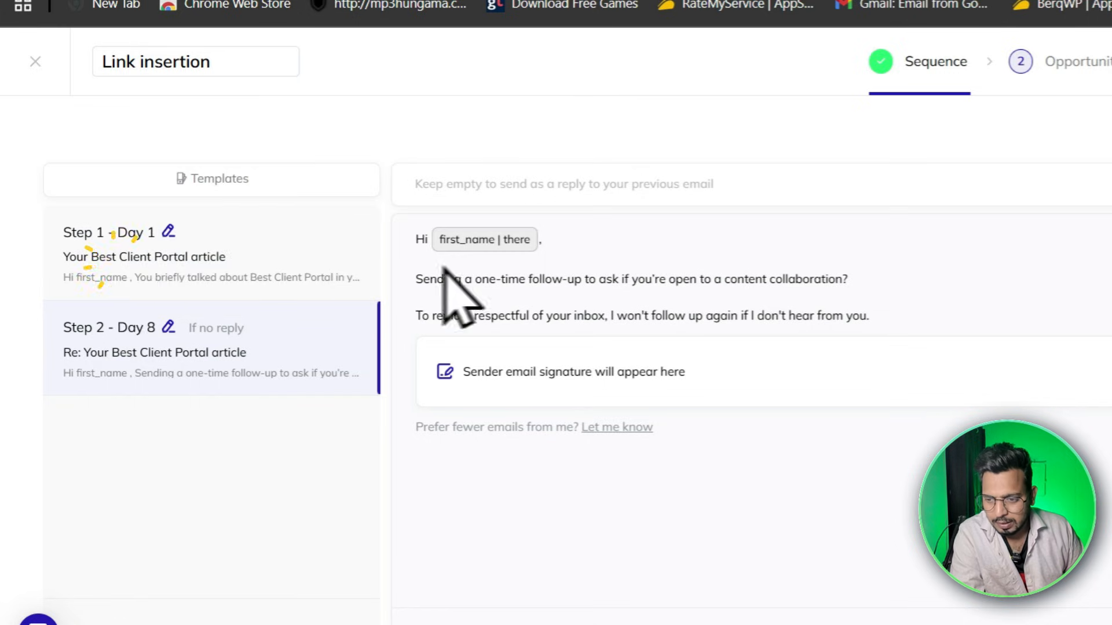
left_click(1103, 149)
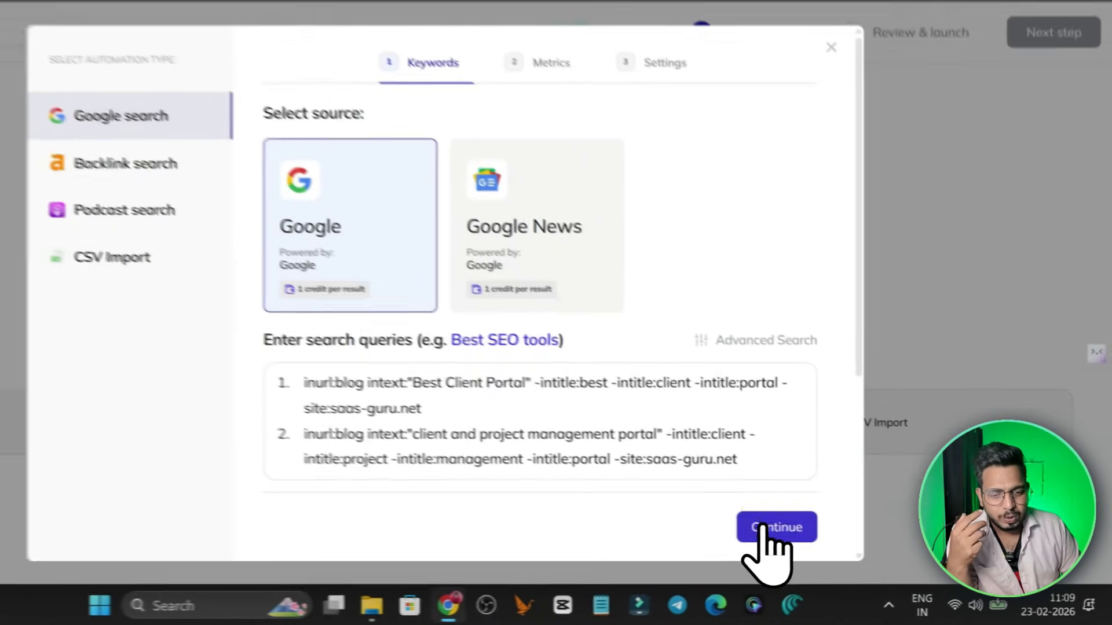
Accept the suggested Google search queries and set the minimum Moz domain spam score to 2
left_click(833, 543)
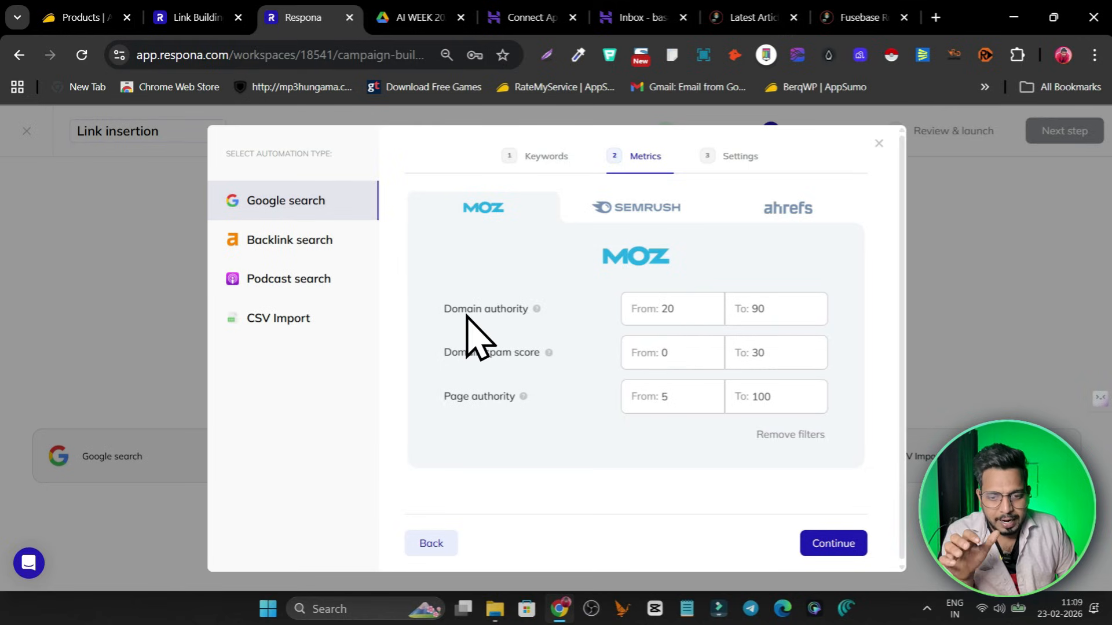
left_click_drag(675, 355, 654, 355)
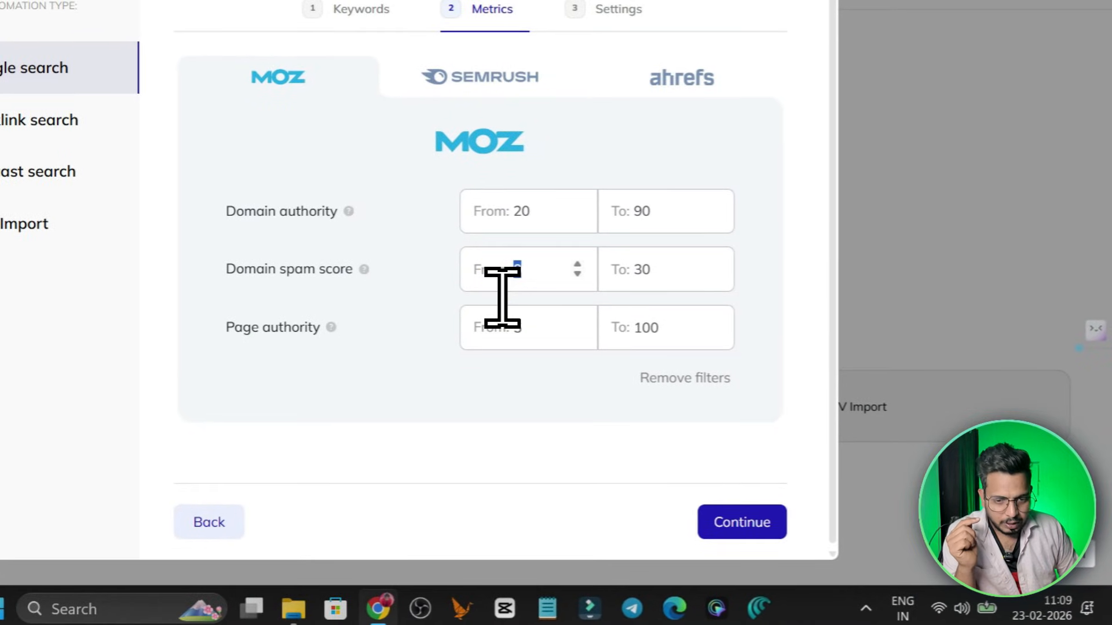
type("2")
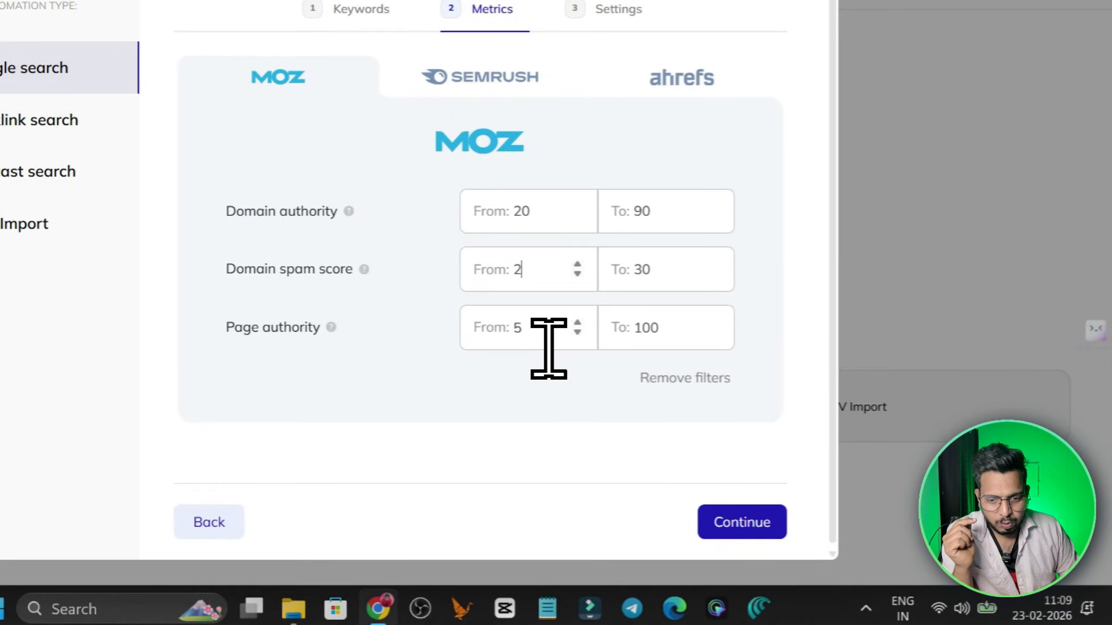
double_click(518, 325)
Check the Semrush and Ahrefs metric options, keep the Moz filters and continue to the search settings
left_click(443, 81)
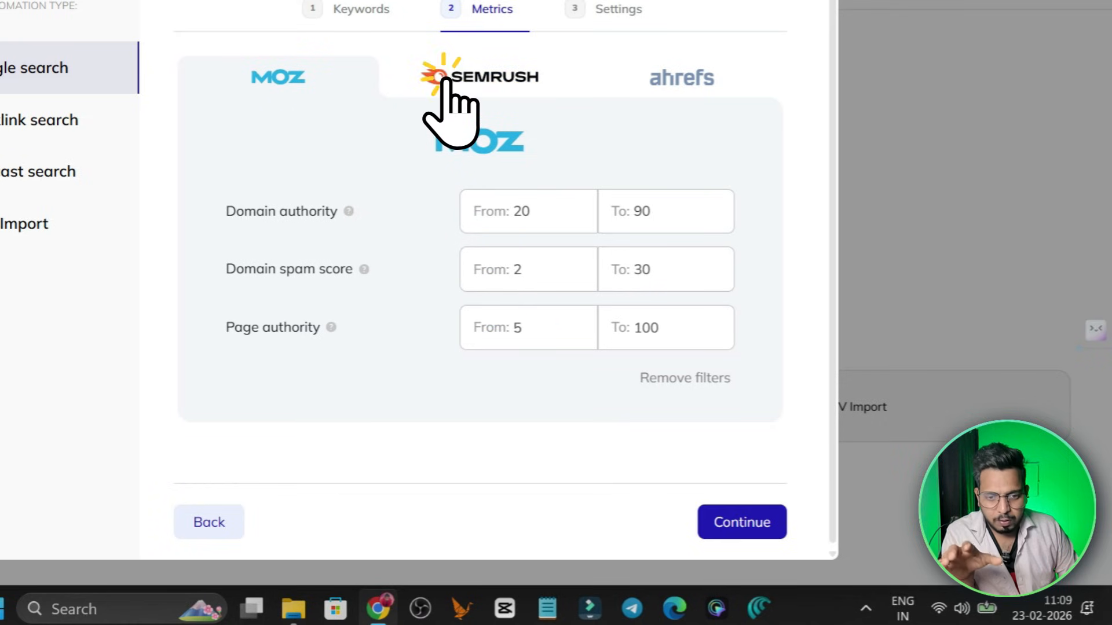
left_click(696, 95)
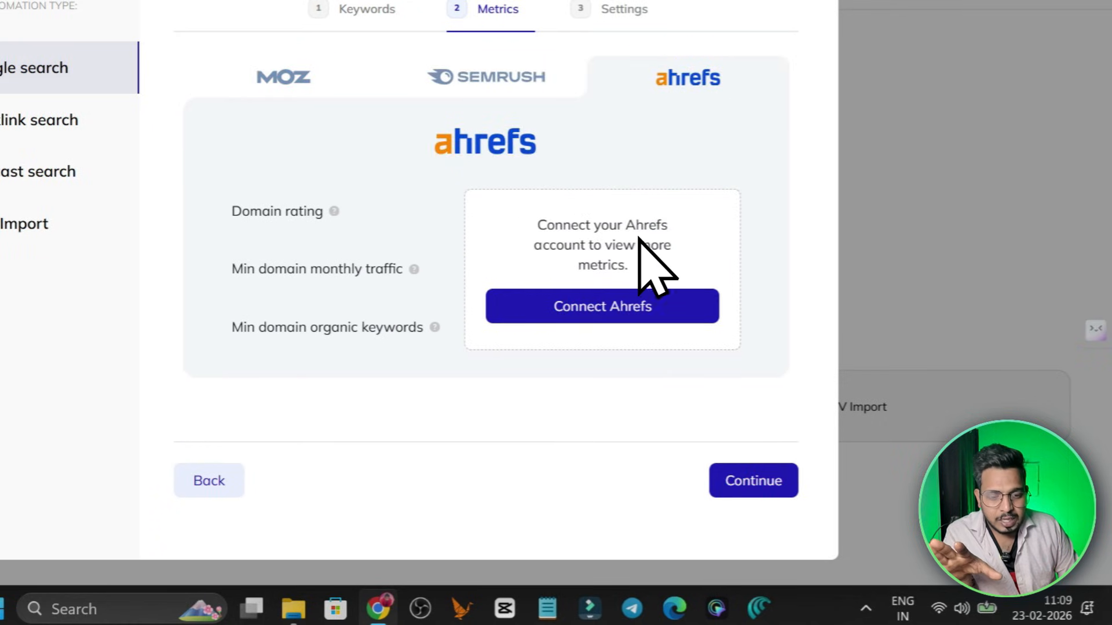
left_click(283, 76)
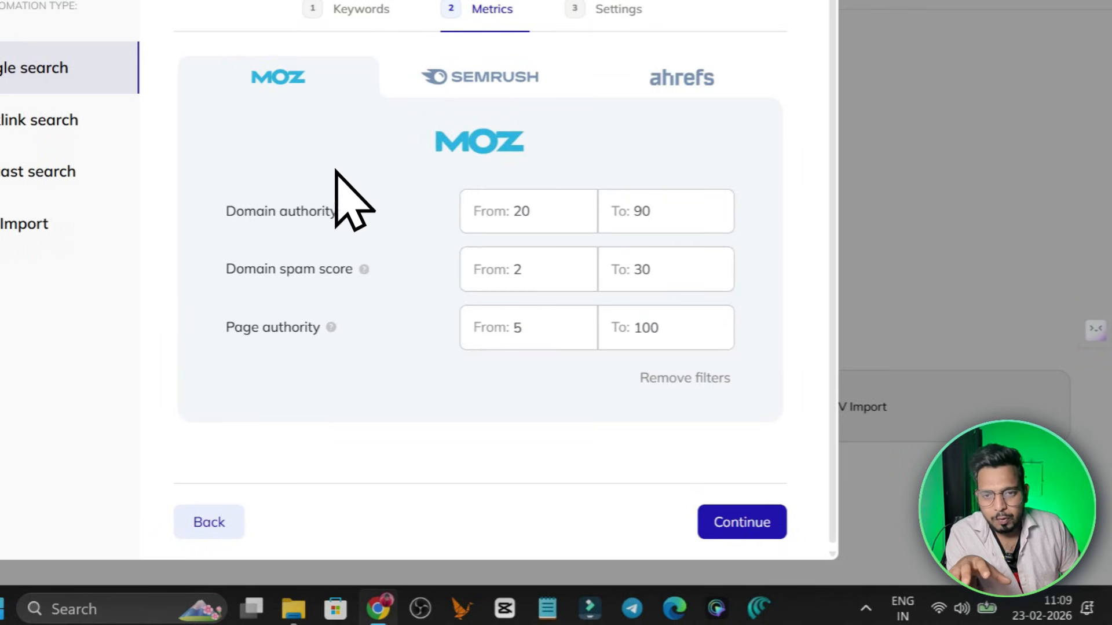
left_click(741, 517)
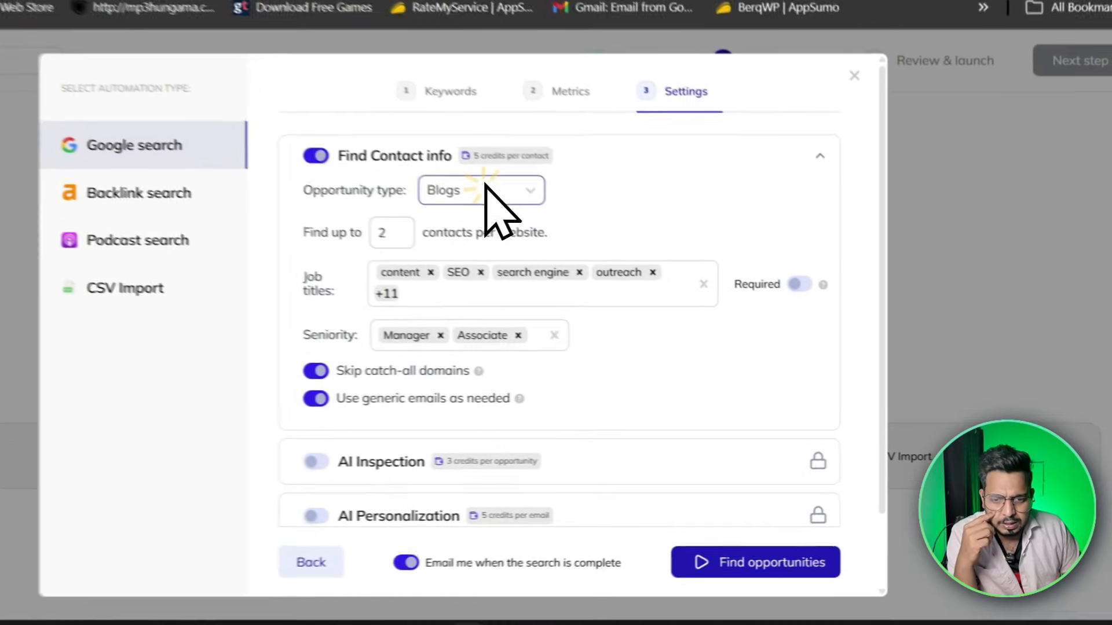
Review the contact info settings, including the opportunity type, contacts per website, job titles and seniority
left_click(579, 238)
left_click(720, 244)
scroll(608, 277, "down", 2)
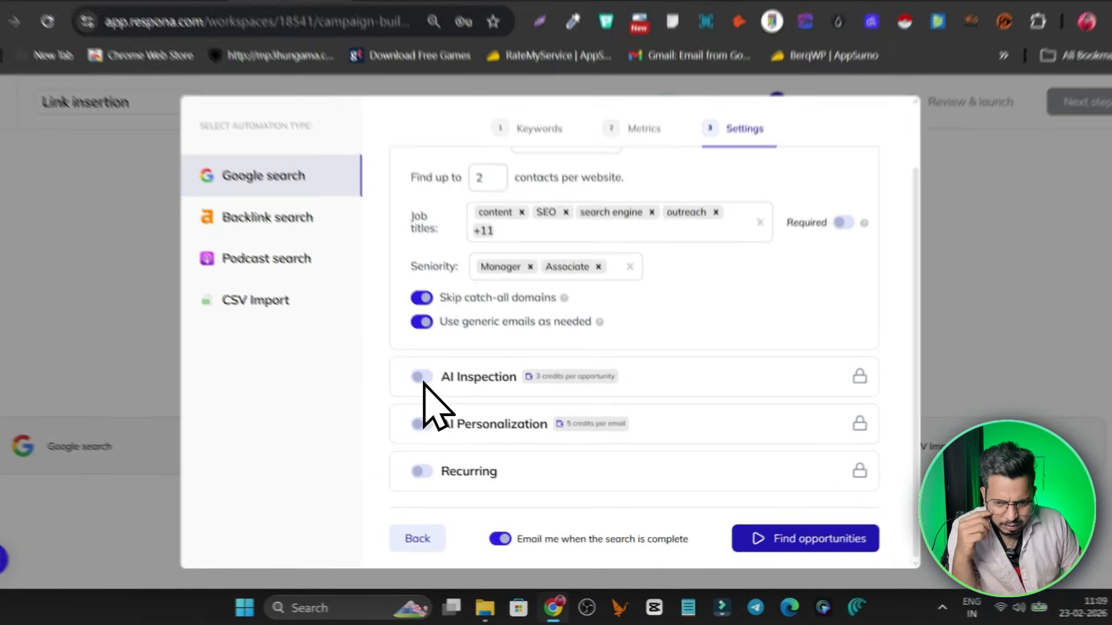
Try to enable AI Inspection, check its plan requirement and switch it back off
left_click(435, 390)
scroll(616, 311, "down", 3)
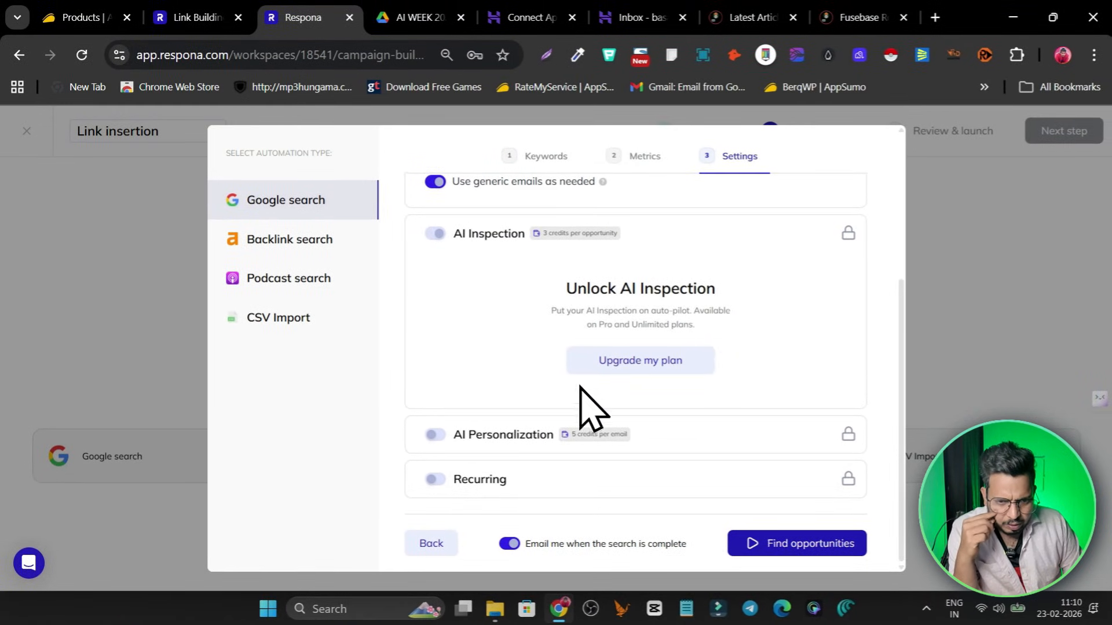
scroll(579, 387, "up", 3)
left_click(435, 405)
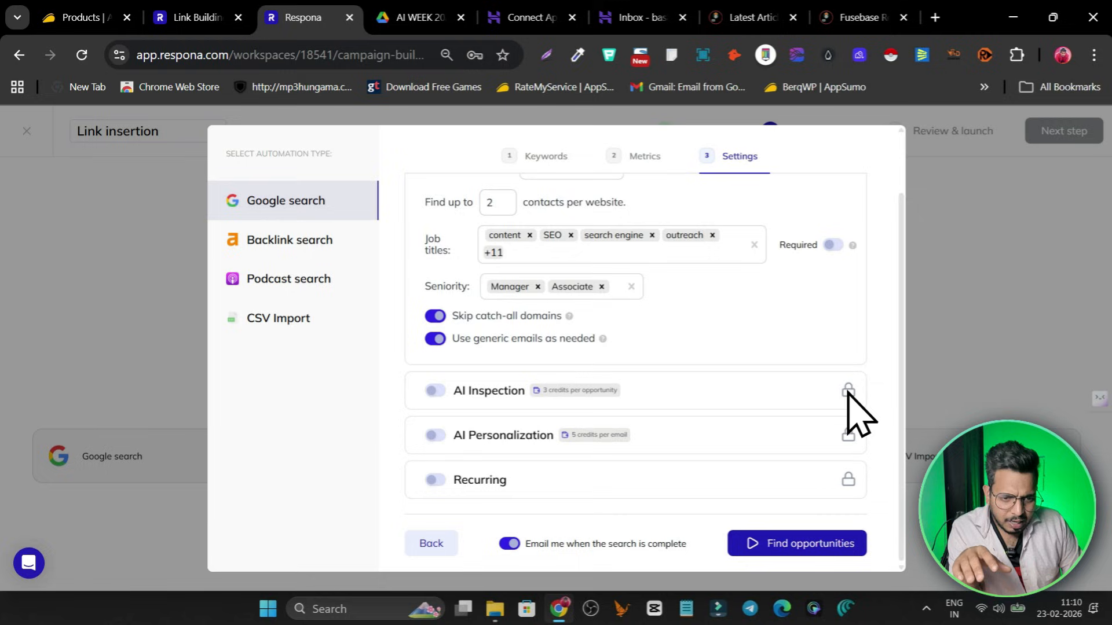
Recheck the contact info settings and start the Google search for opportunities
scroll(747, 388, "up", 1)
scroll(745, 388, "down", 1)
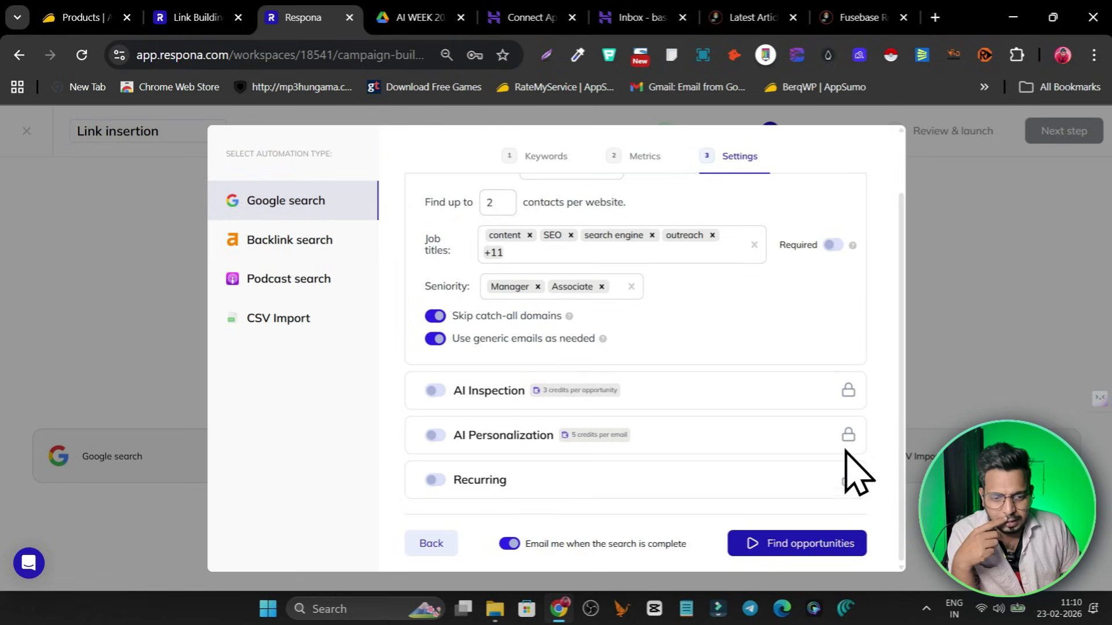
left_click(800, 543)
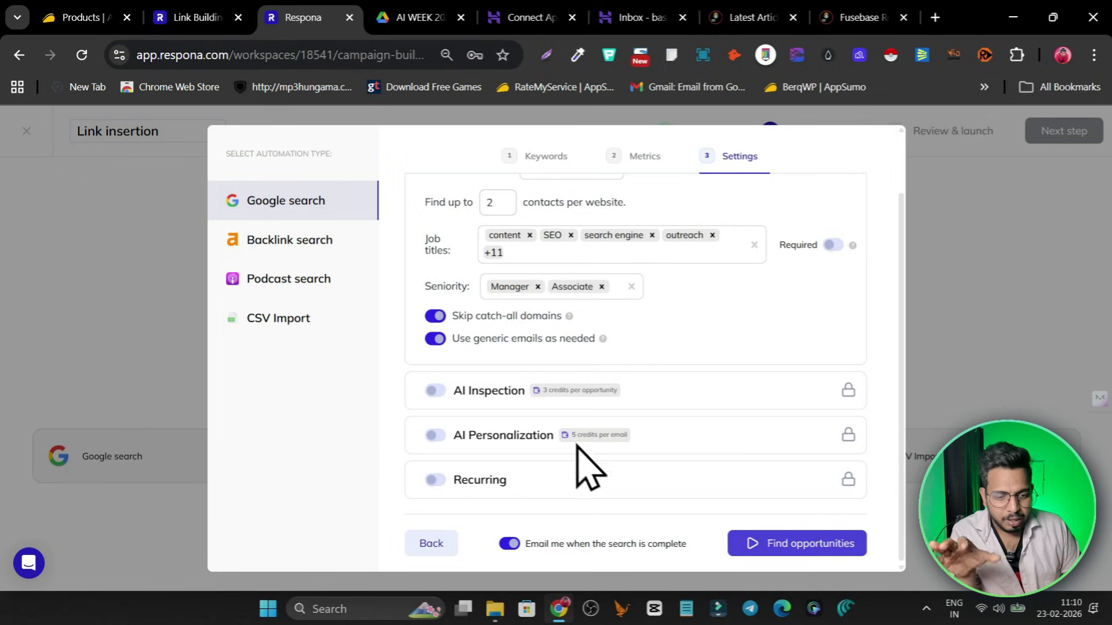
scroll(515, 278, "up", 2)
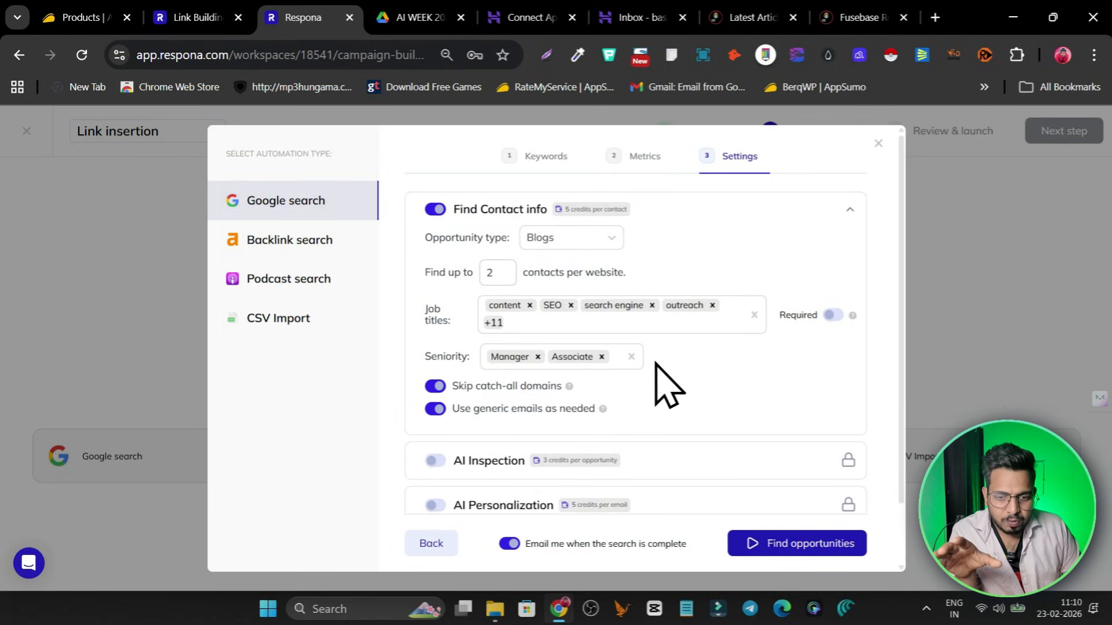
scroll(521, 336, "down", 2)
left_click(811, 544)
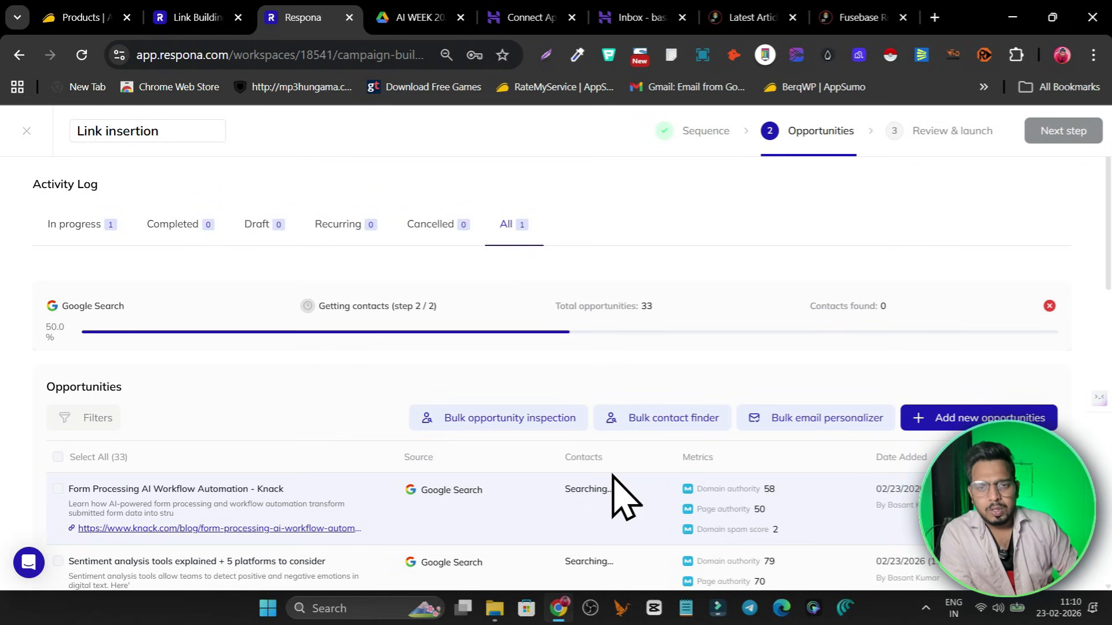
Examine the list of found opportunities, looking at the article titles, links and contact search status
scroll(591, 451, "down", 3)
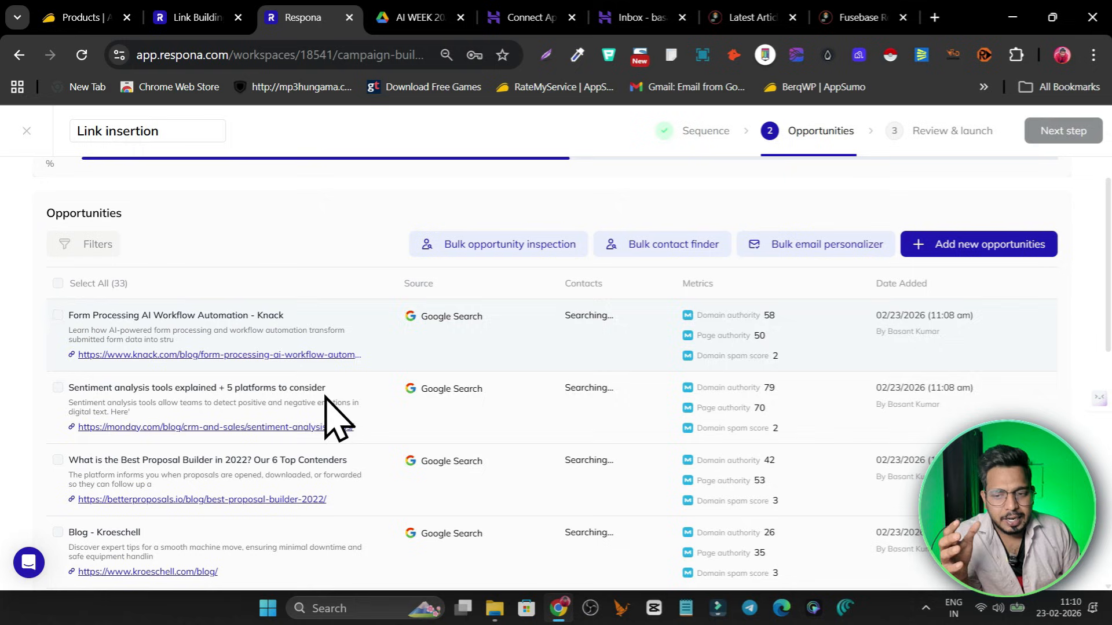
scroll(272, 310, "down", 5)
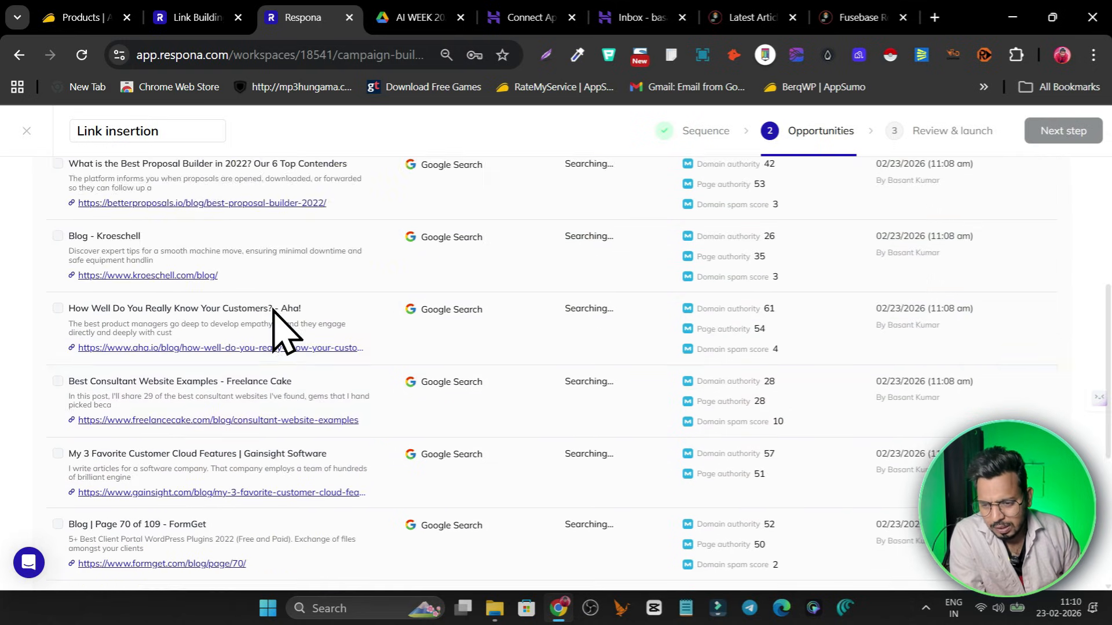
scroll(283, 330, "down", 5)
scroll(463, 419, "up", 11)
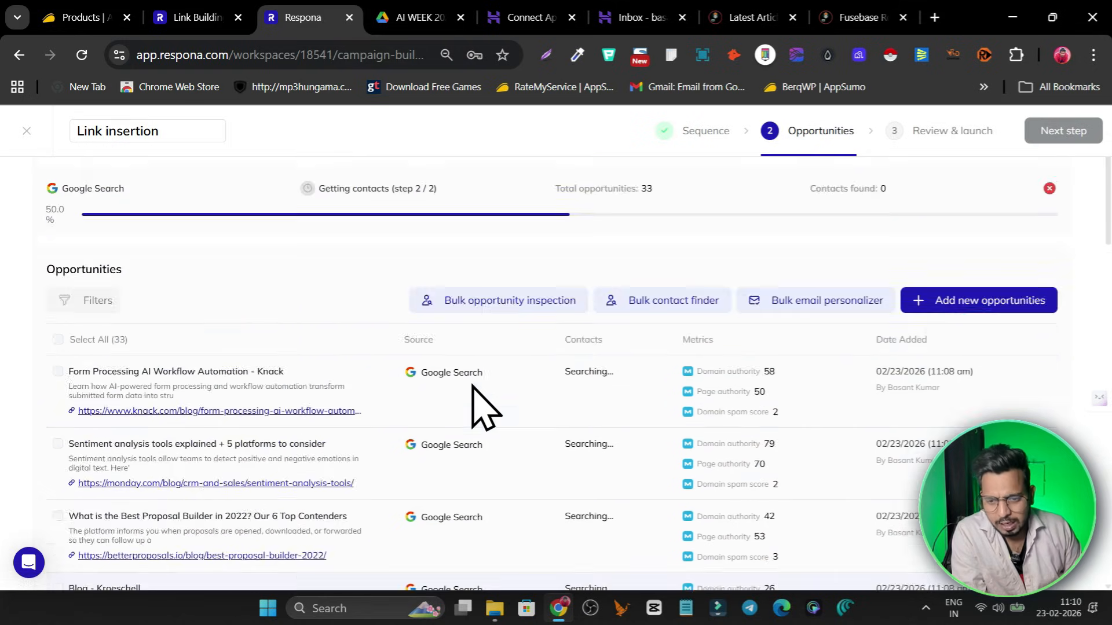
scroll(480, 385, "up", 2)
scroll(521, 319, "down", 5)
scroll(475, 330, "up", 3)
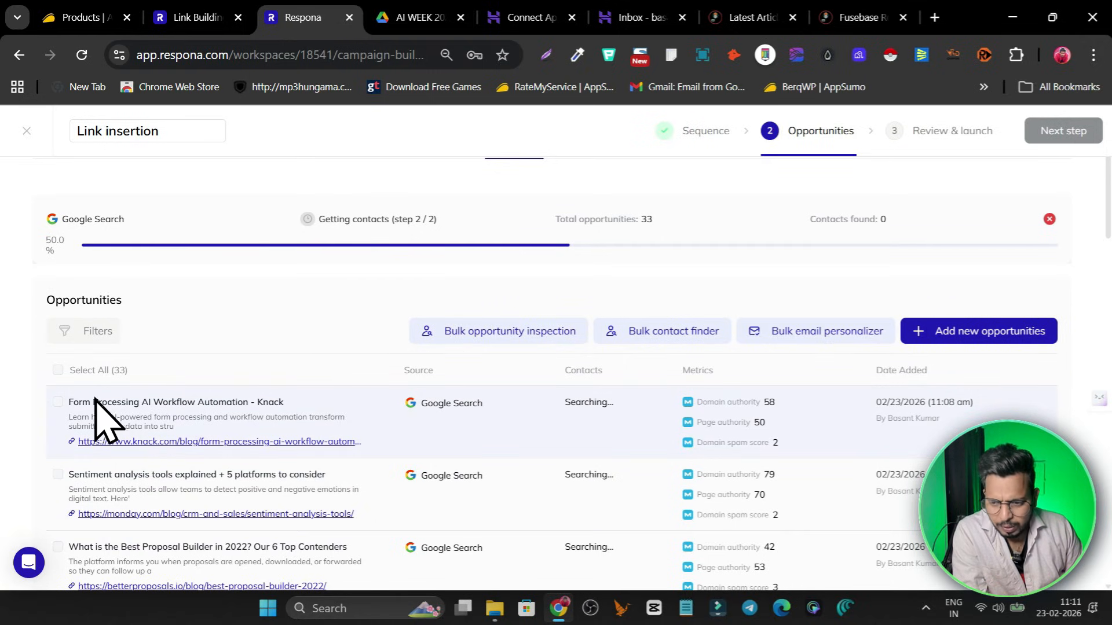
scroll(210, 404, "down", 2)
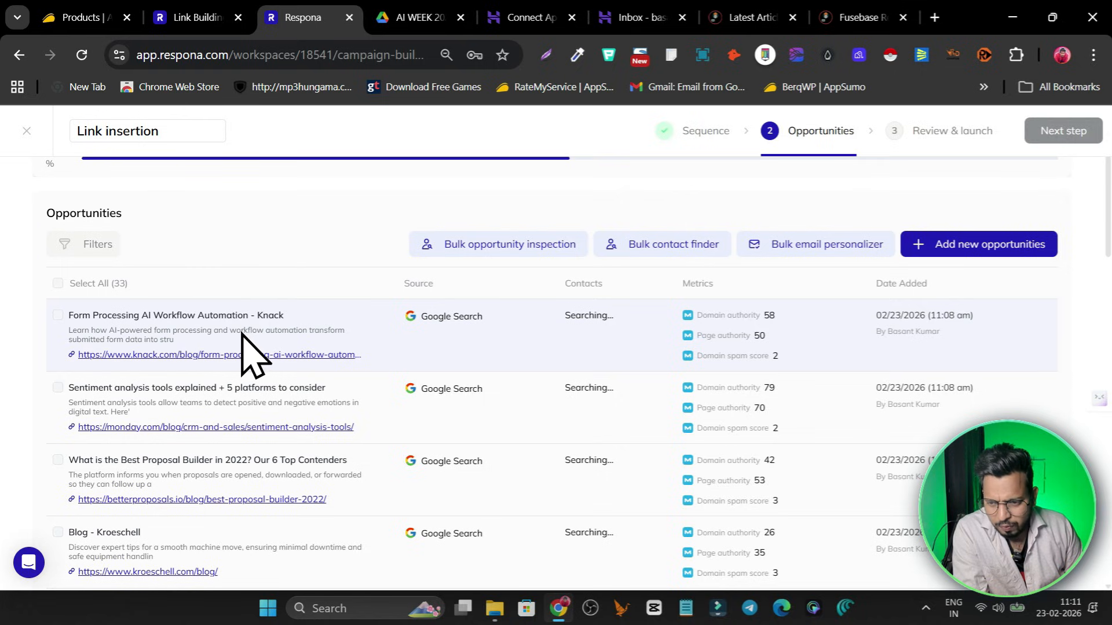
scroll(313, 357, "down", 2)
scroll(458, 375, "up", 2)
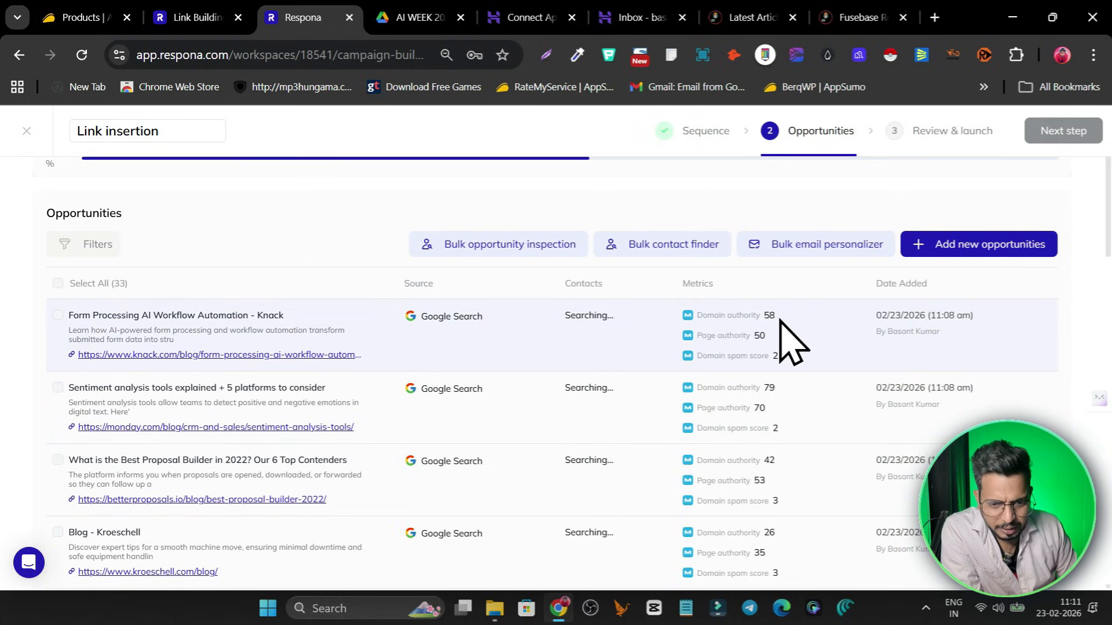
Compare the domain authority, page authority and domain spam score of the opportunities down the list
scroll(747, 338, "down", 3)
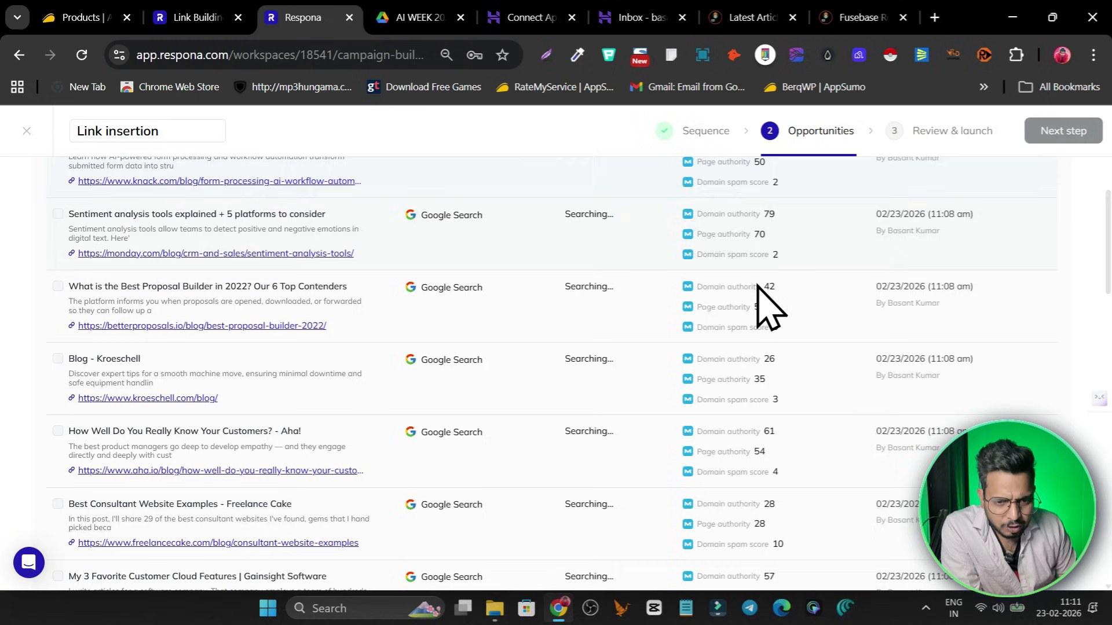
scroll(788, 281, "down", 14)
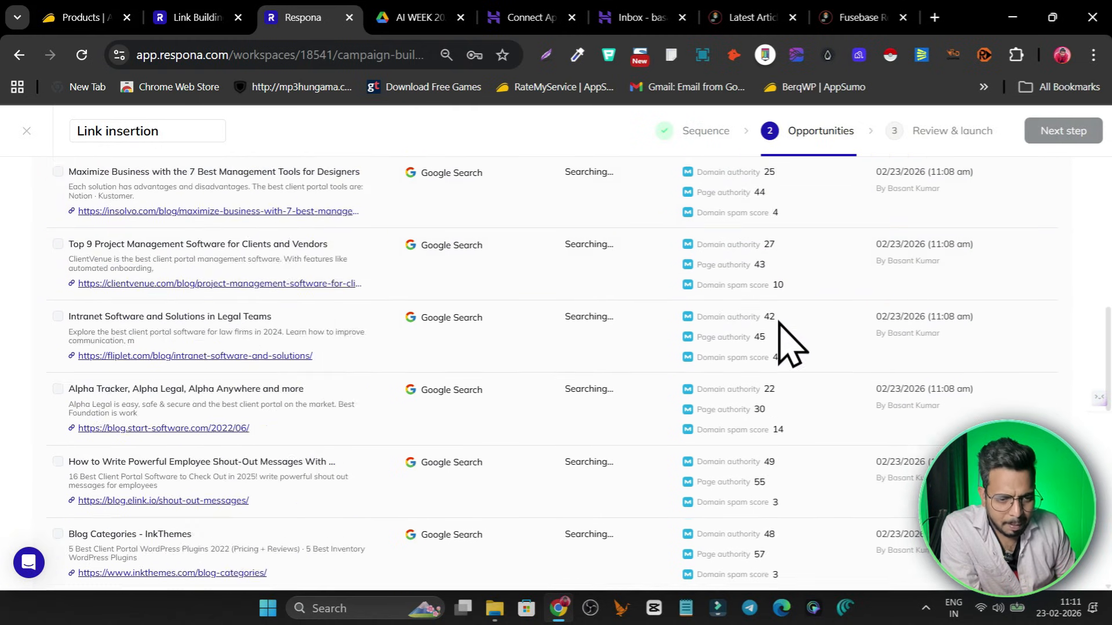
scroll(770, 385, "up", 8)
scroll(772, 376, "up", 3)
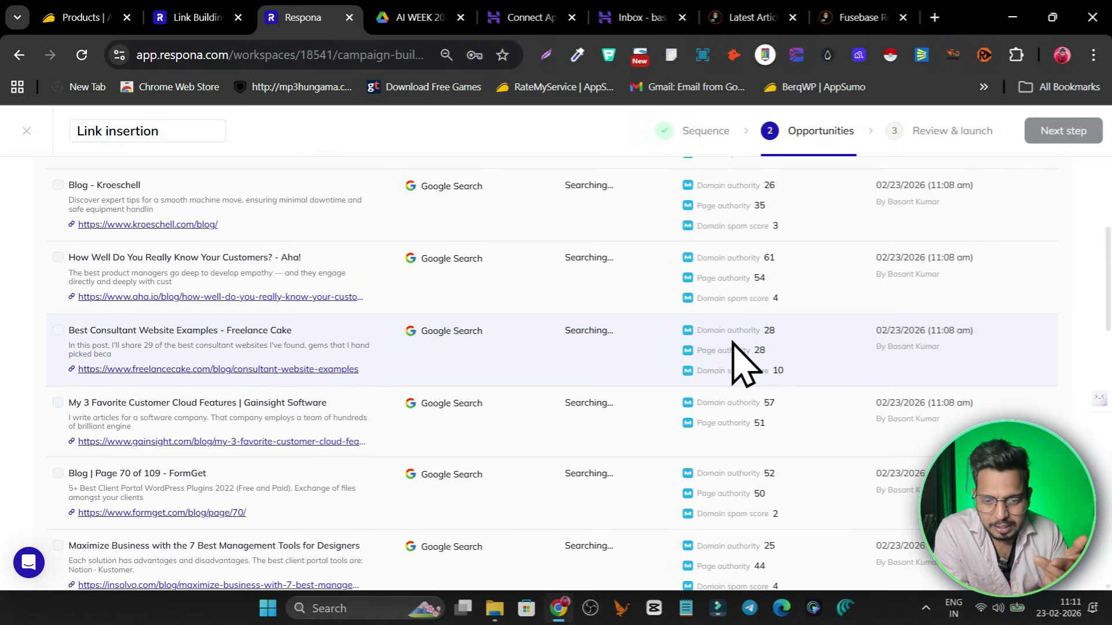
scroll(753, 348, "down", 2)
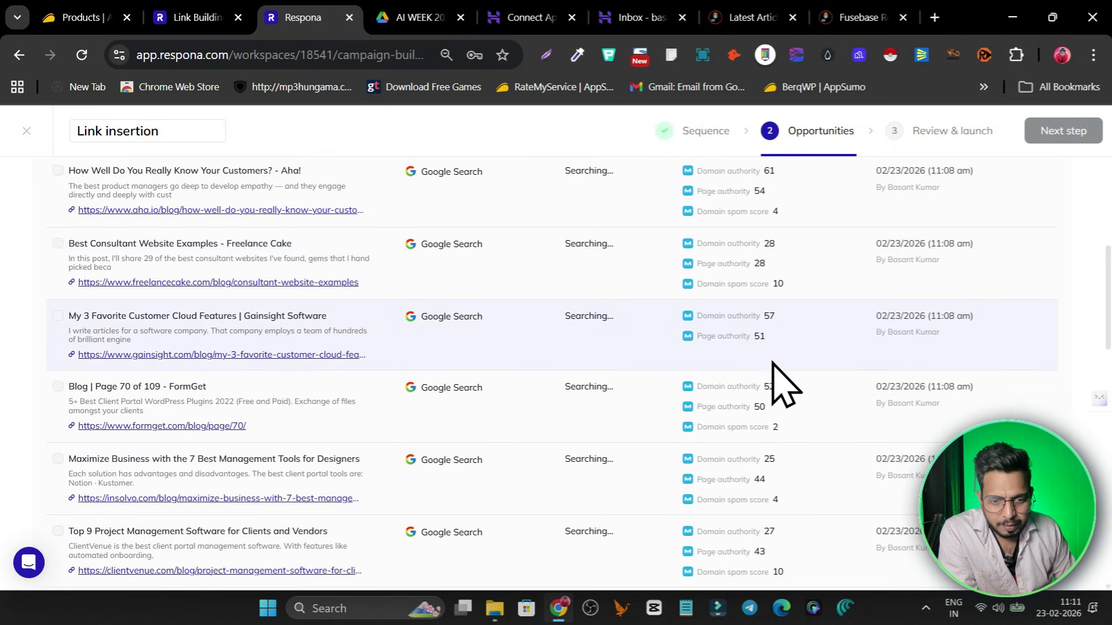
scroll(776, 388, "down", 3)
scroll(811, 388, "down", 2)
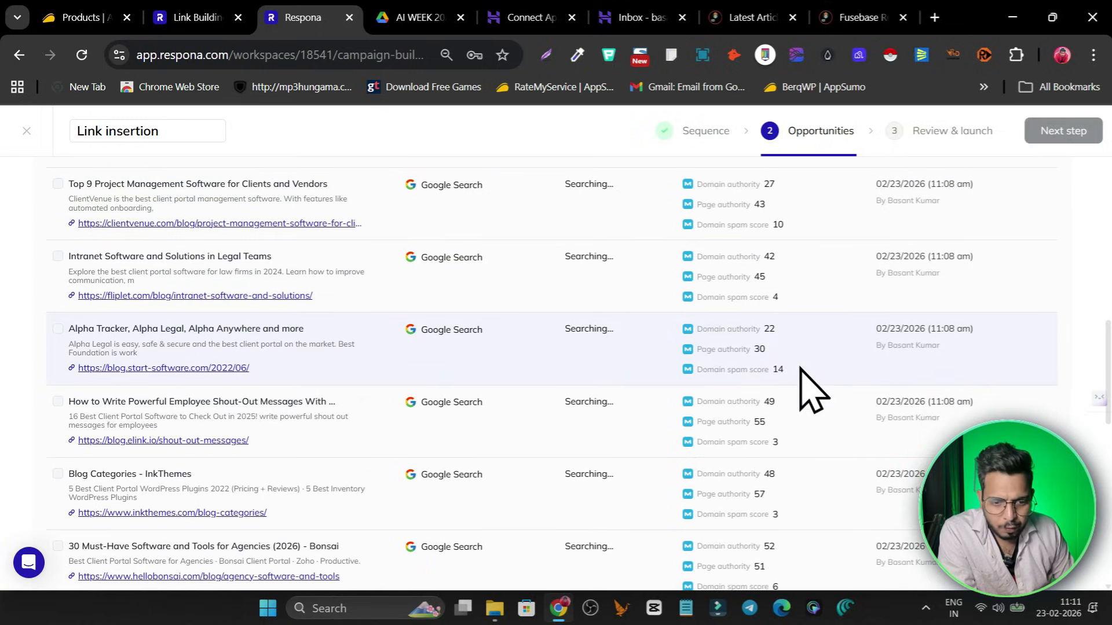
scroll(707, 360, "down", 1)
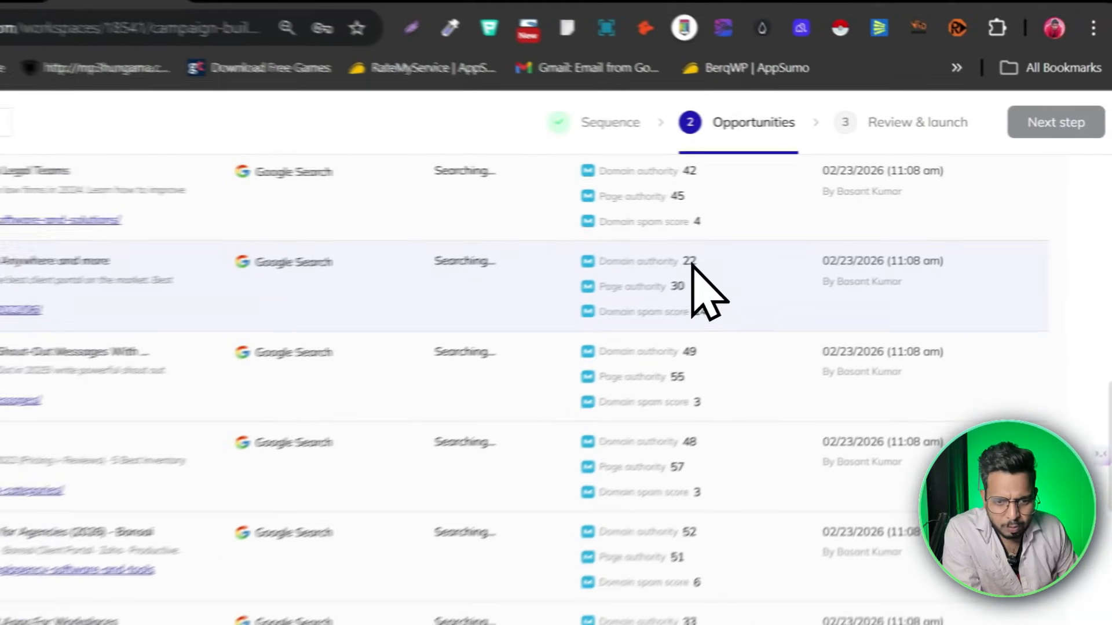
scroll(666, 405, "down", 3)
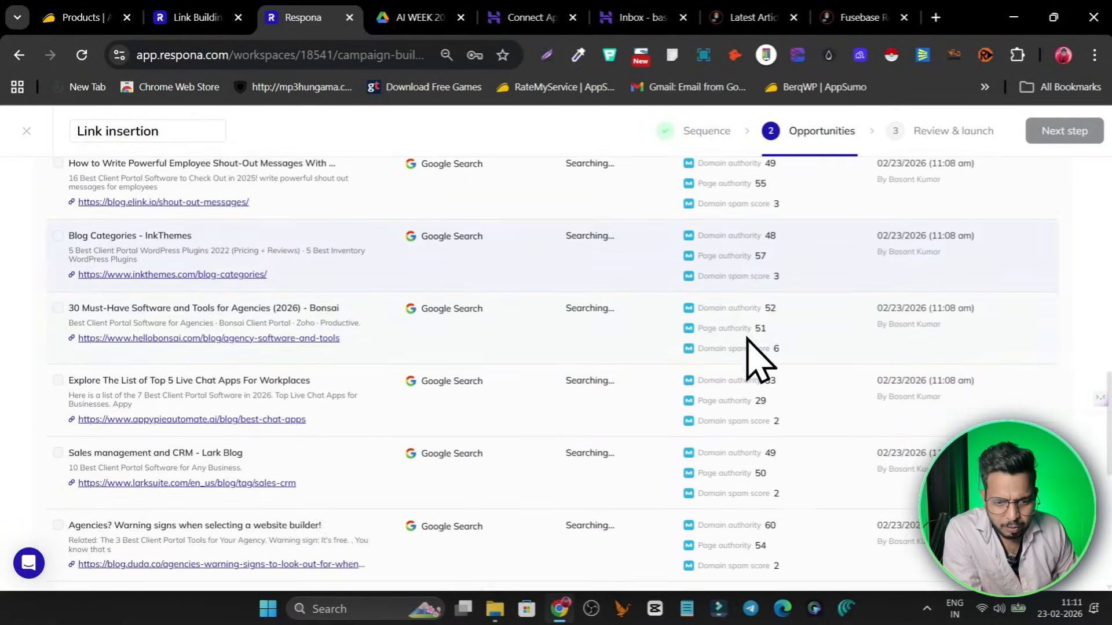
scroll(746, 318, "down", 8)
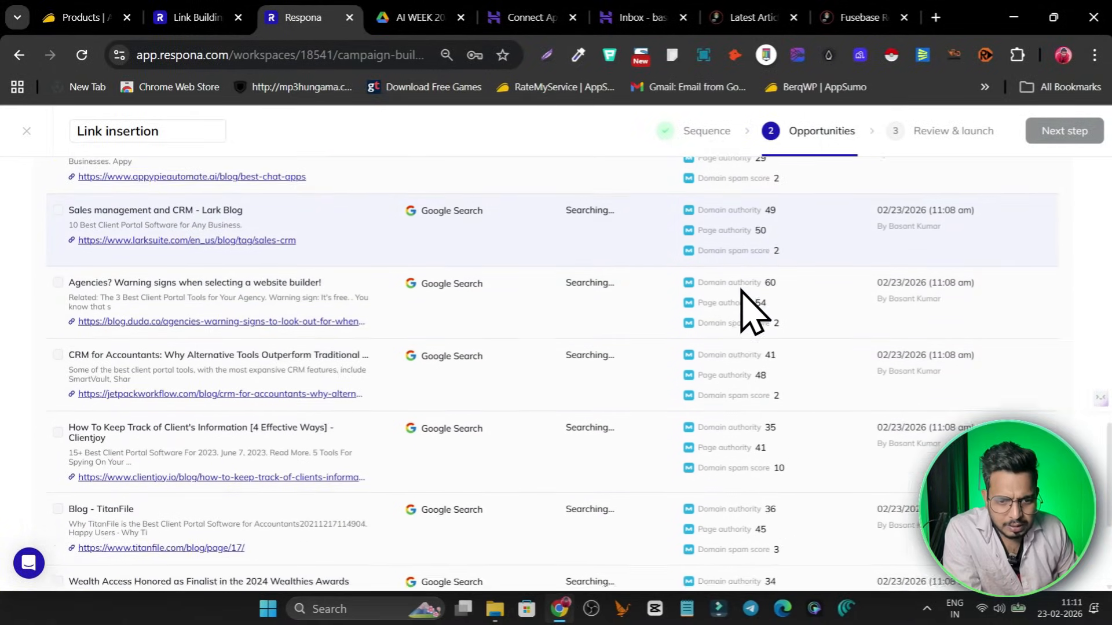
Select the TitanFile blog, Wealth Access finalist and Kroeschell blog opportunities in the list
left_click(58, 296)
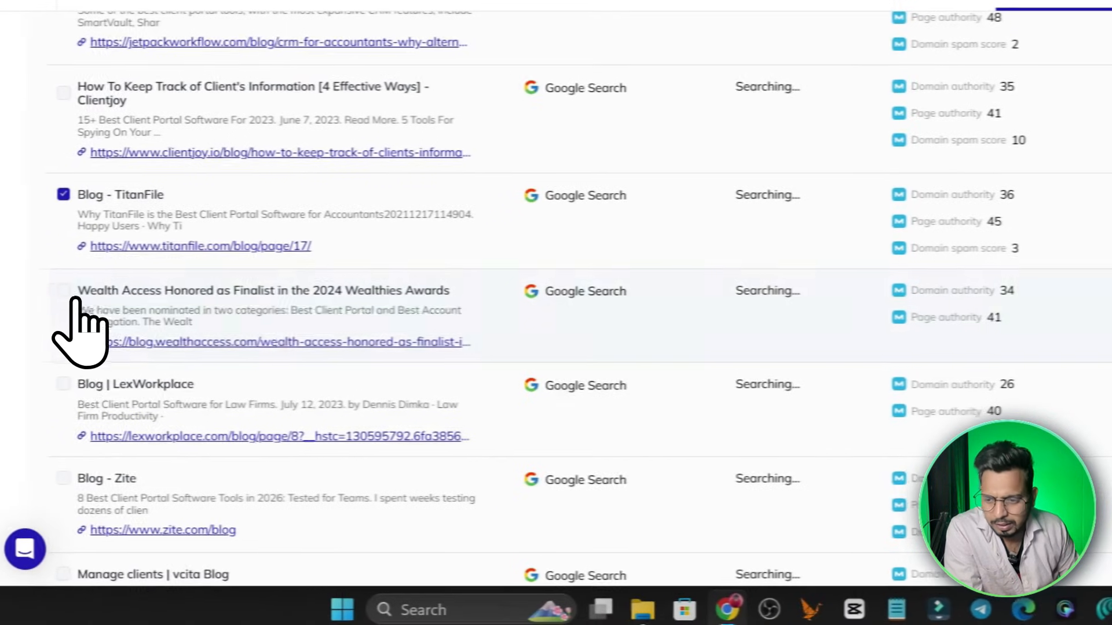
left_click(67, 293)
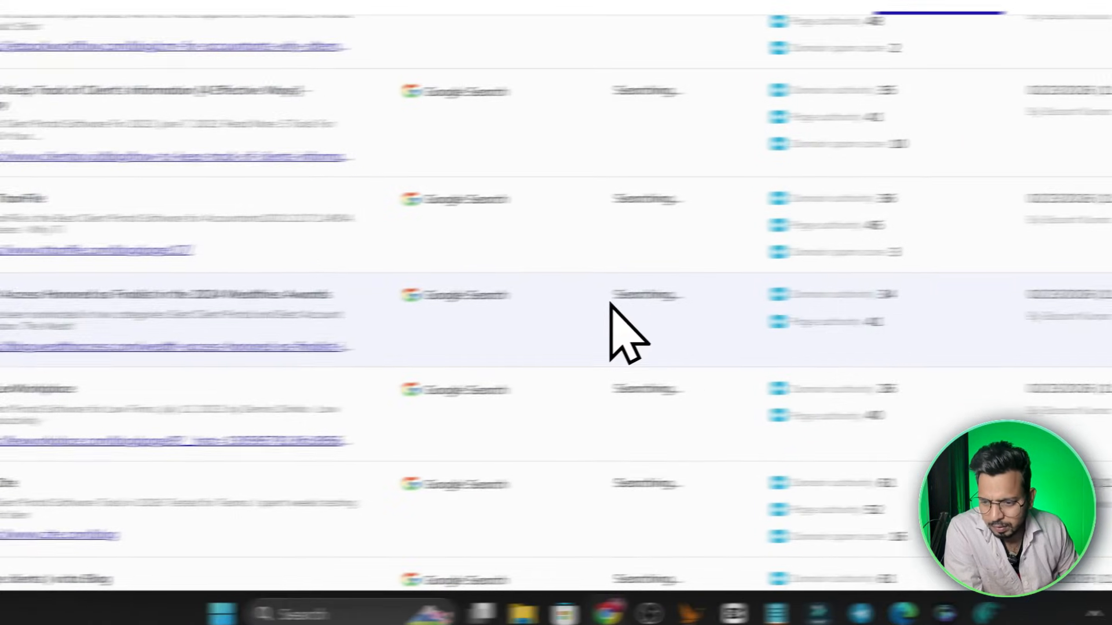
scroll(828, 299, "up", 20)
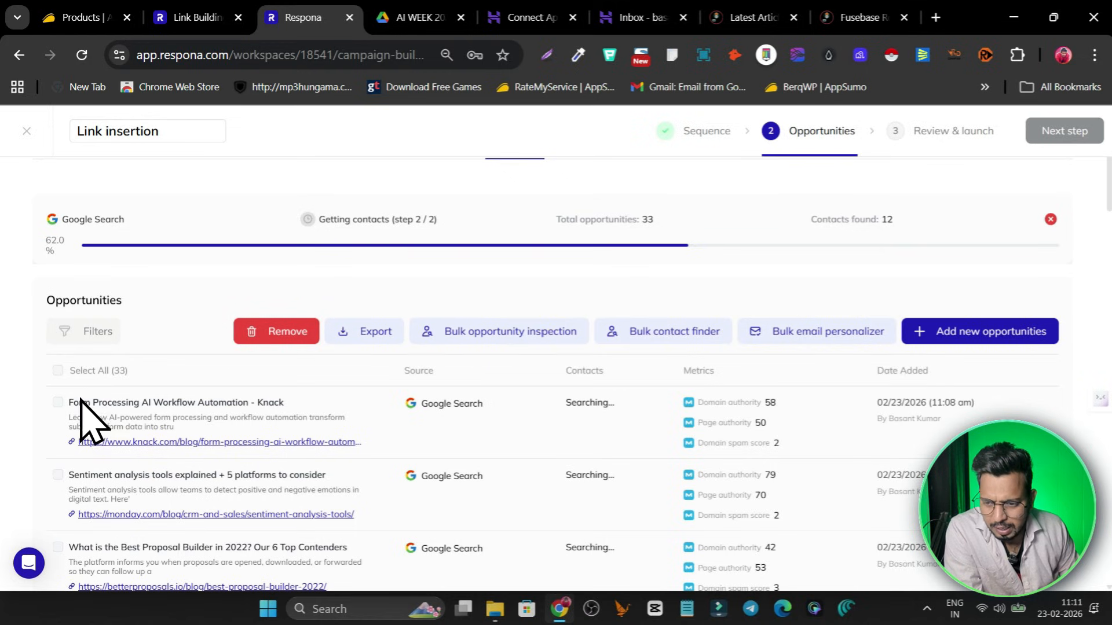
scroll(81, 393, "down", 3)
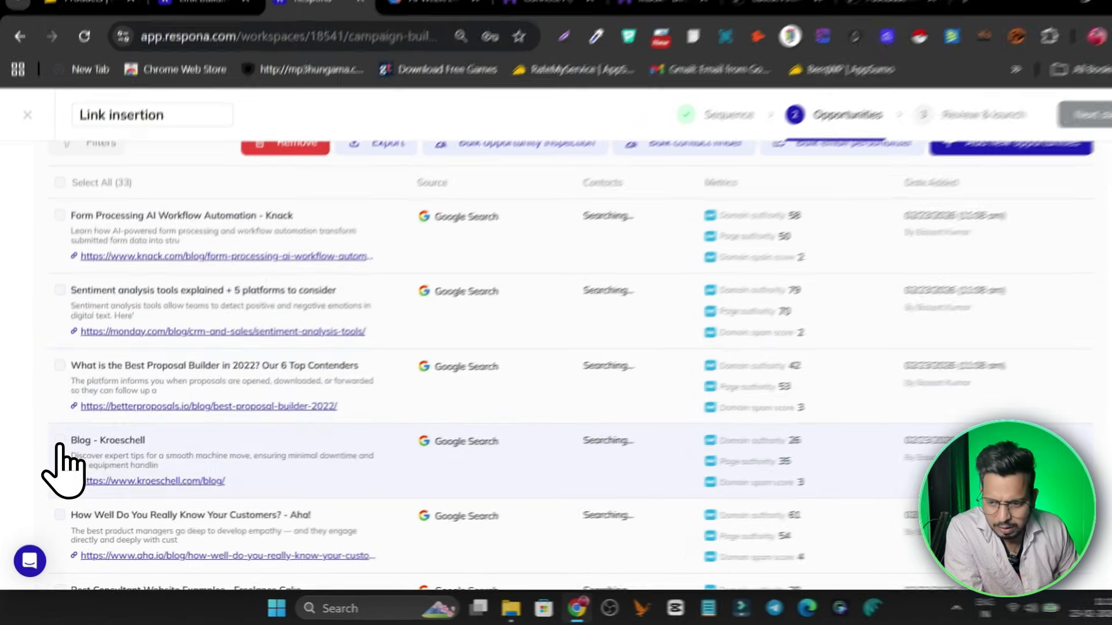
left_click(58, 446)
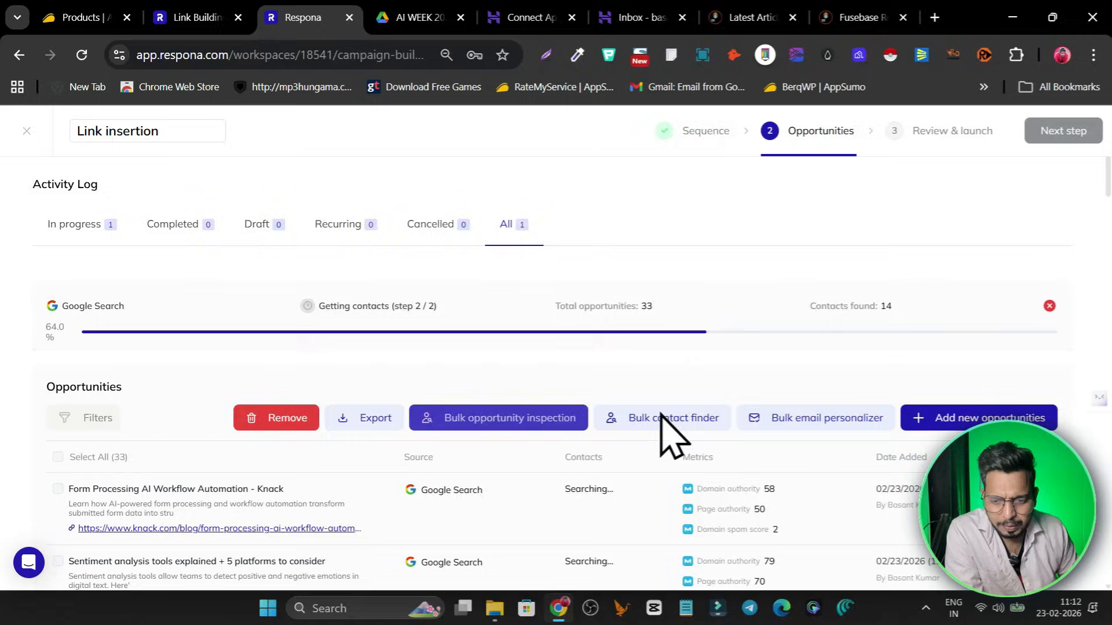
Run the bulk contact finder on the unassigned opportunities as Blogs, with up to 2 contacts per website
scroll(689, 394, "down", 1)
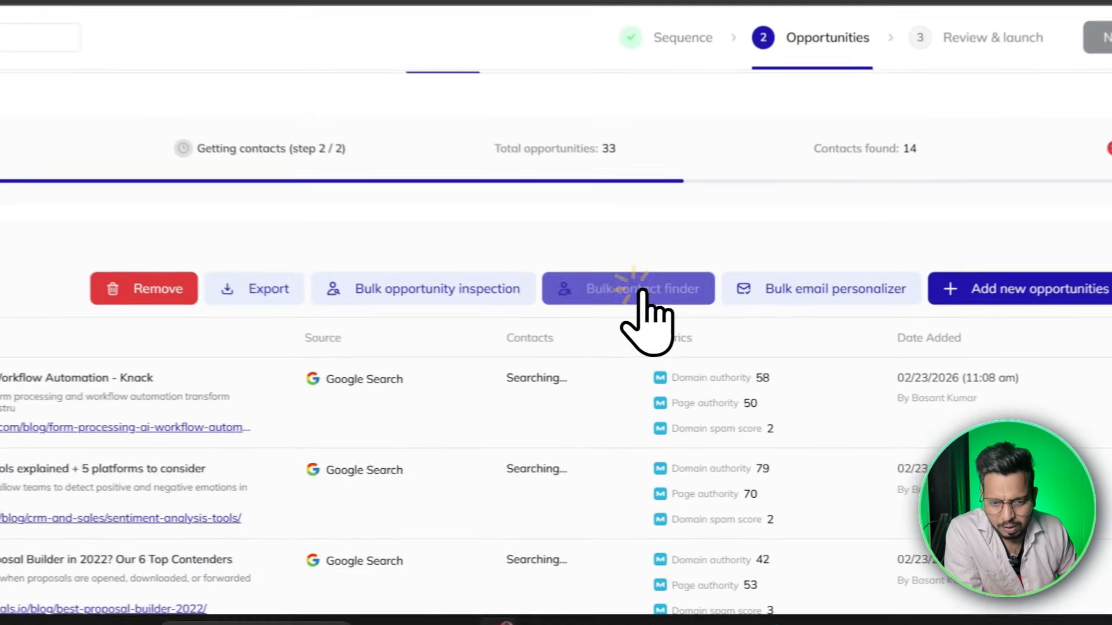
left_click(677, 331)
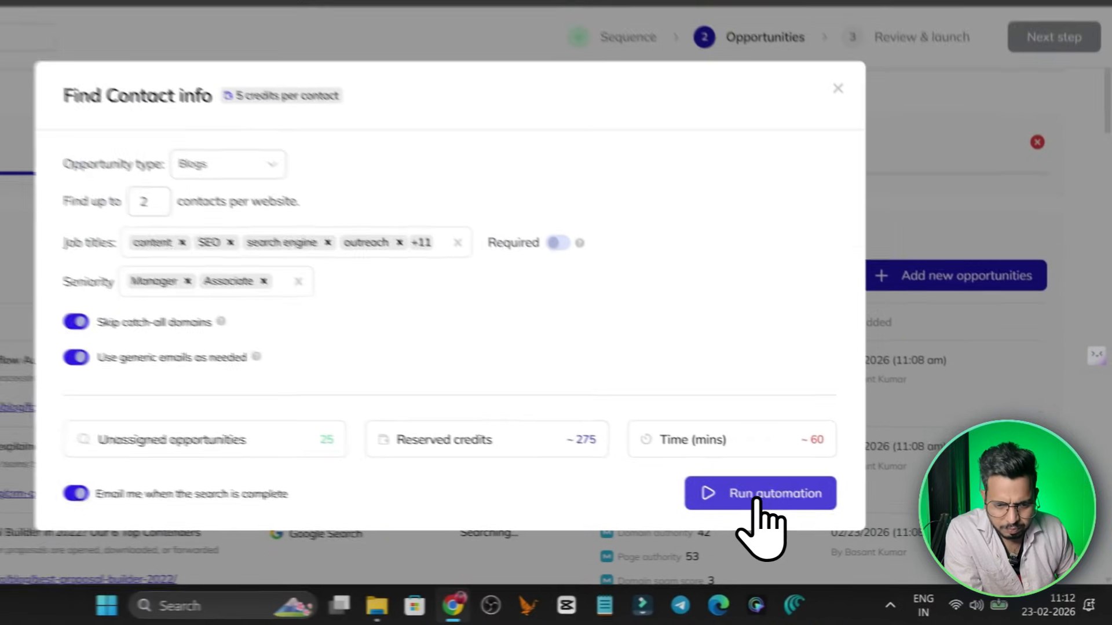
left_click(807, 517)
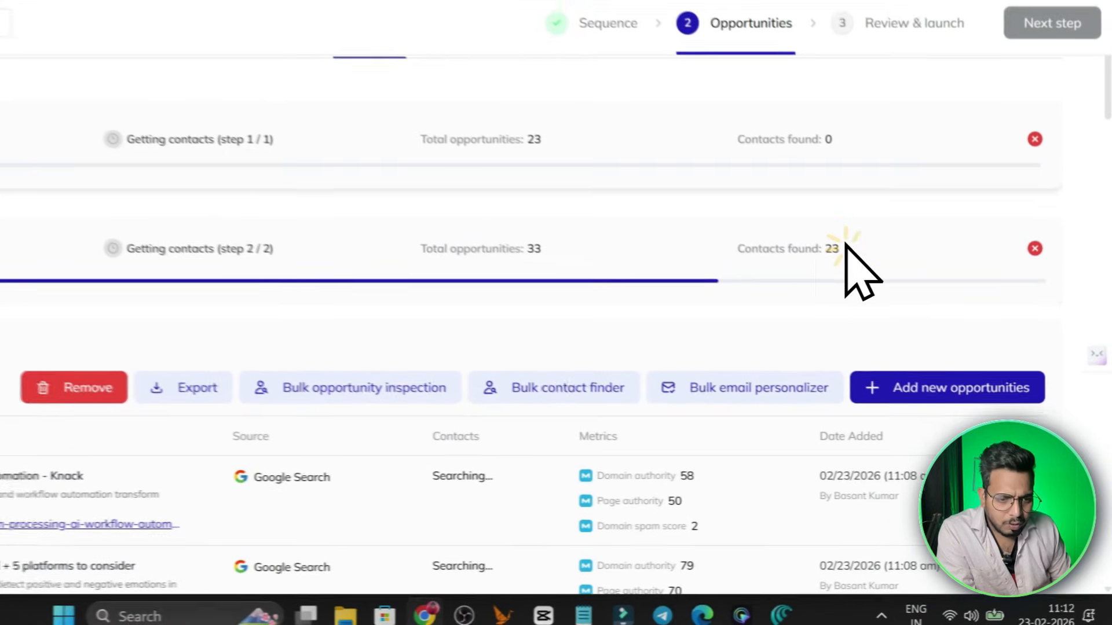
Check the progress and contacts-found counts of the contacts search and the Google search against the opportunities list
left_click_drag(892, 314, 809, 318)
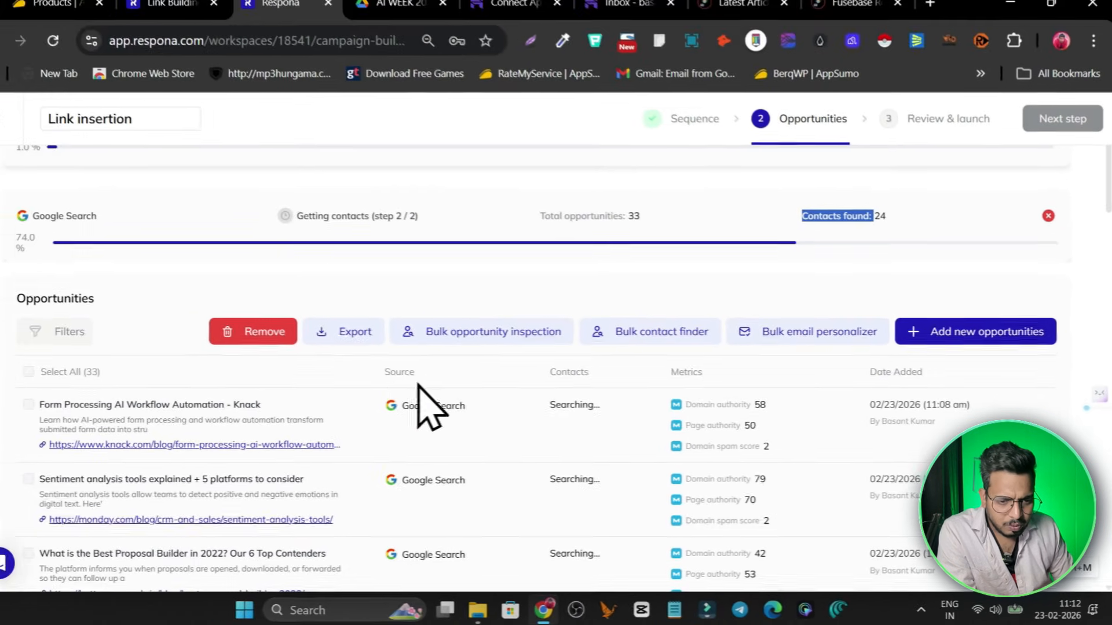
scroll(177, 347, "down", 5)
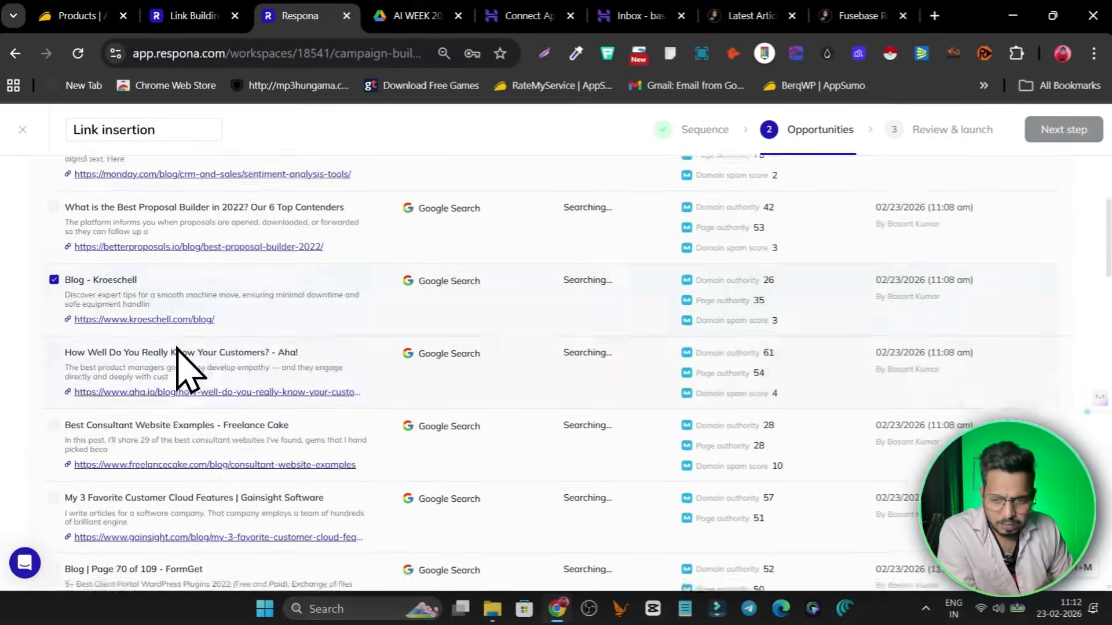
scroll(145, 350, "up", 6)
scroll(111, 325, "down", 3)
scroll(101, 319, "up", 3)
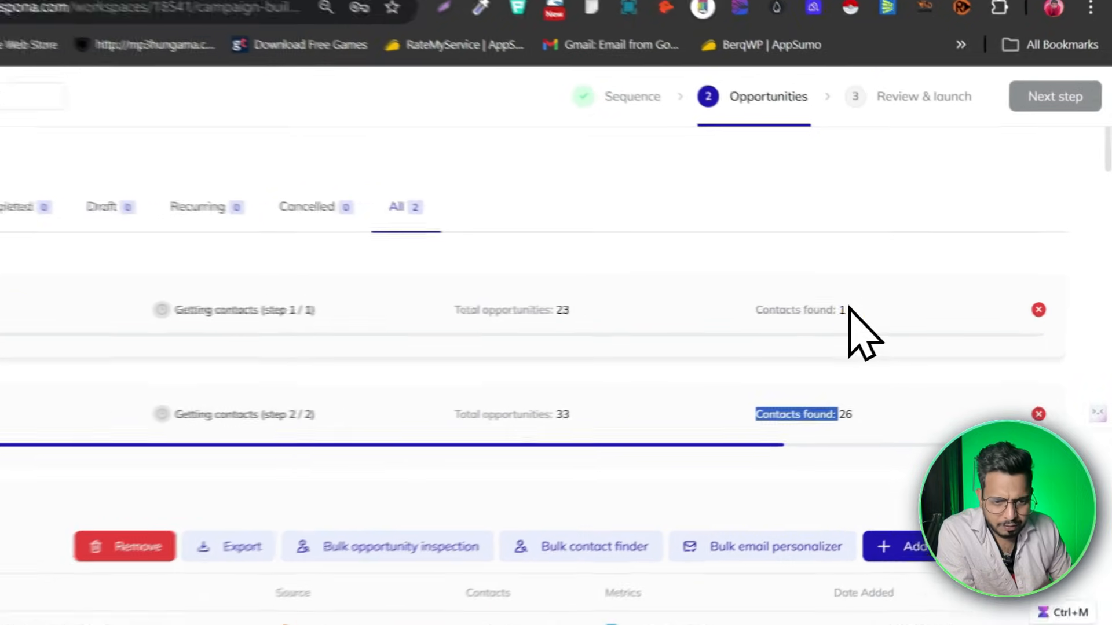
left_click_drag(888, 311, 804, 307)
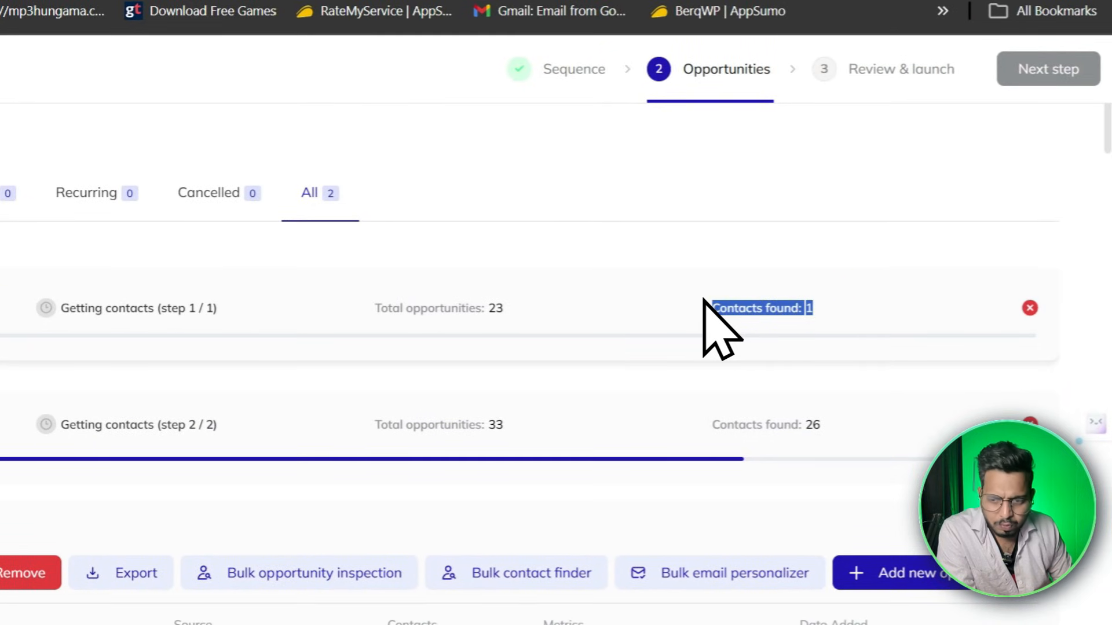
left_click(812, 323)
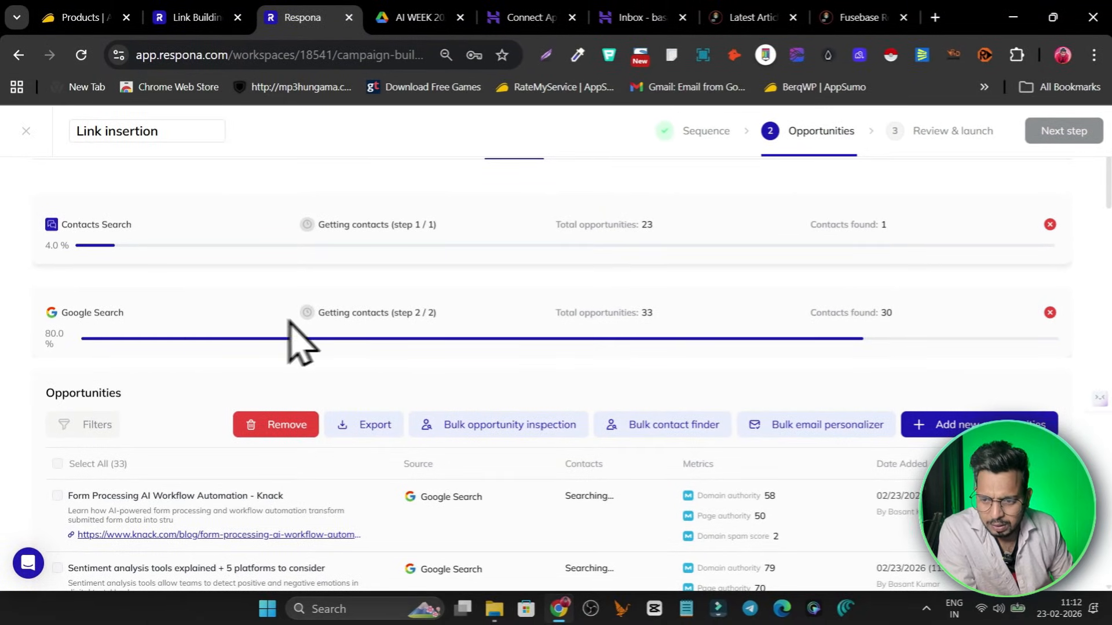
left_click_drag(903, 313, 810, 312)
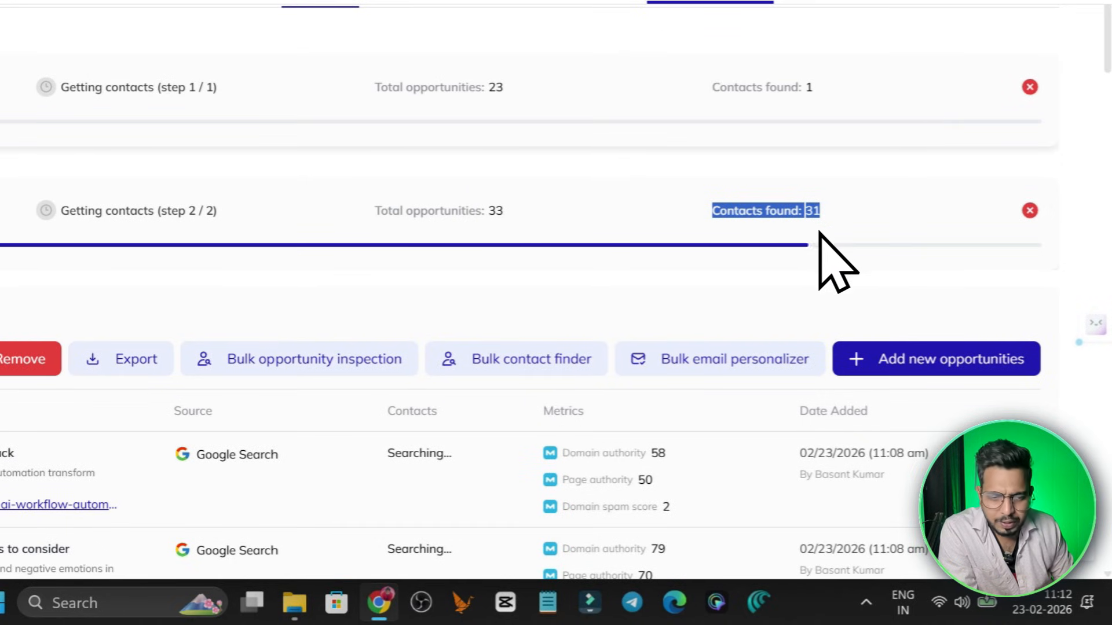
left_click(856, 266)
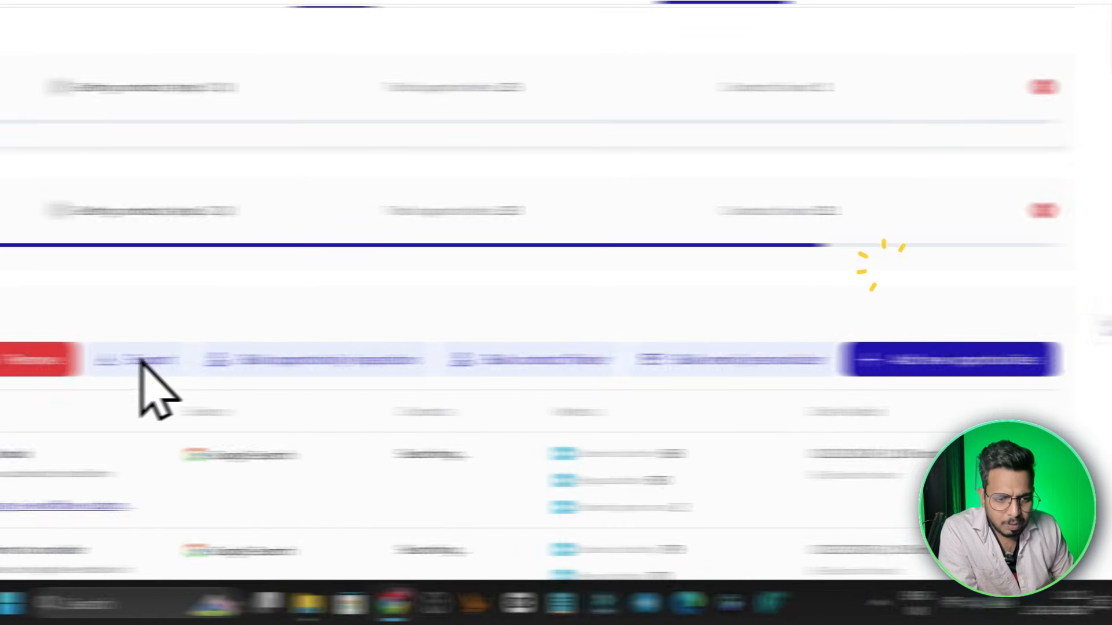
Select all the opportunities and view the website and contact import options for adding new ones, closing them without importing
left_click(75, 411)
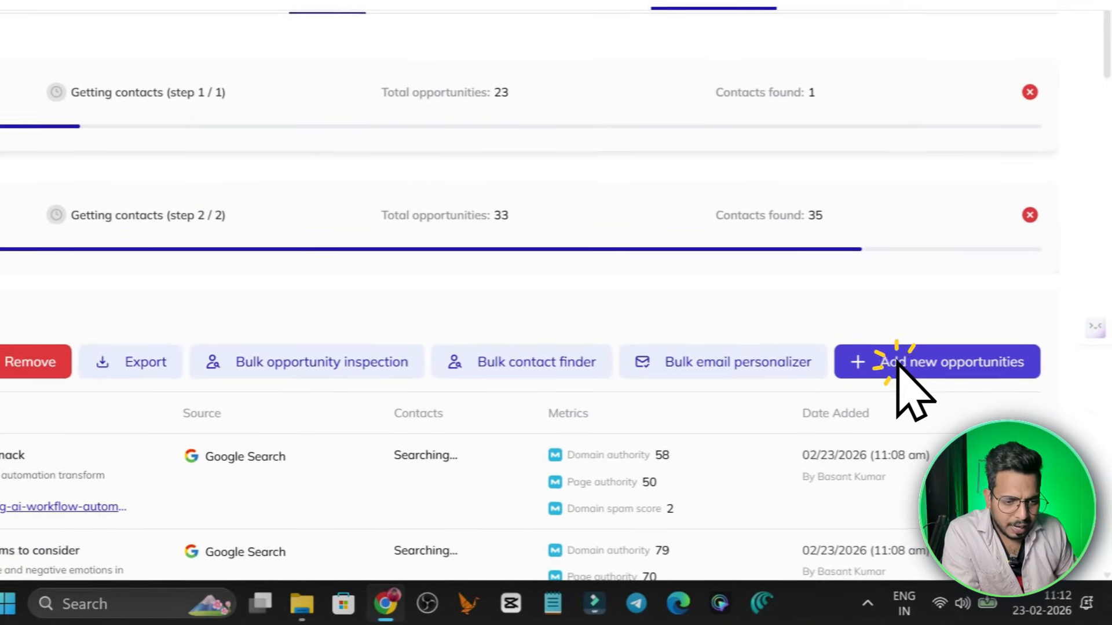
left_click(901, 394)
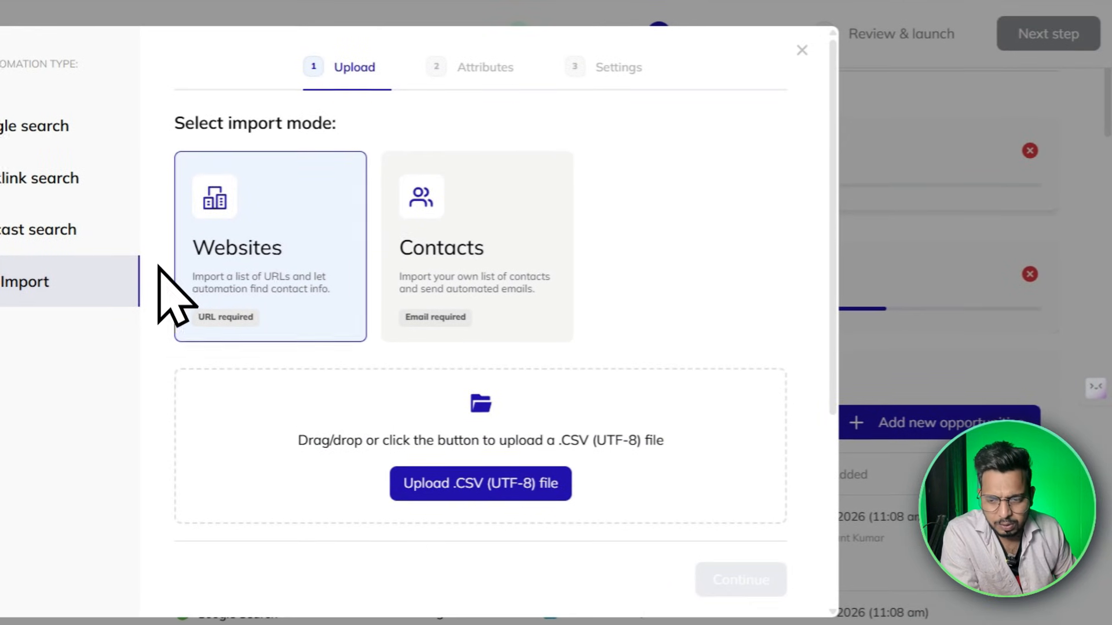
left_click(802, 42)
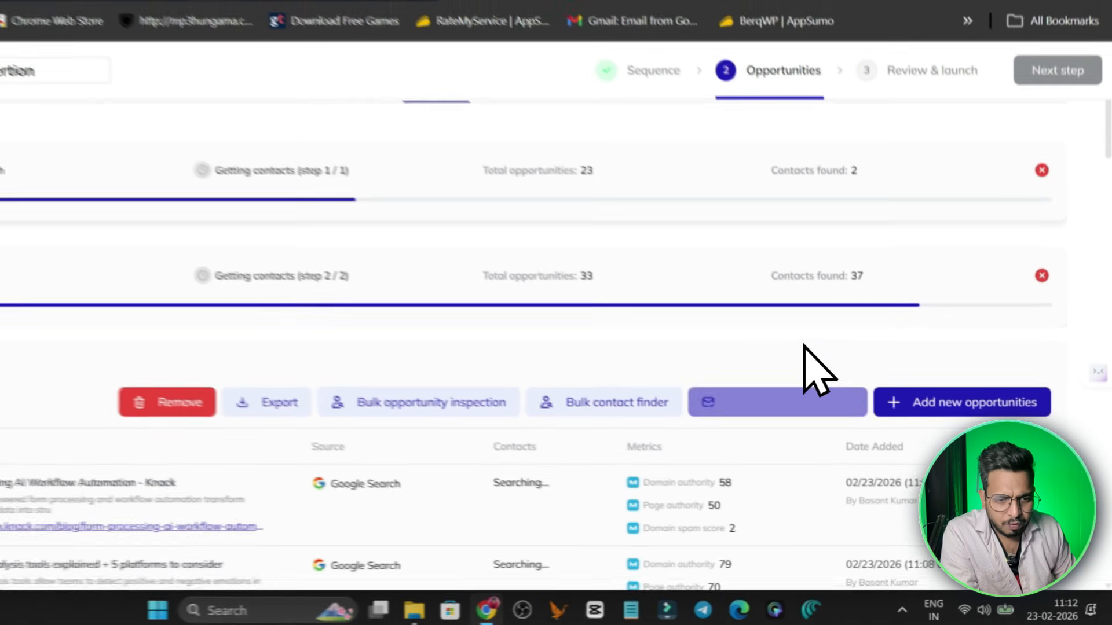
Look through the selected opportunities and recheck how many contacts the Google search has found
scroll(750, 394, "down", 3)
scroll(481, 324, "down", 15)
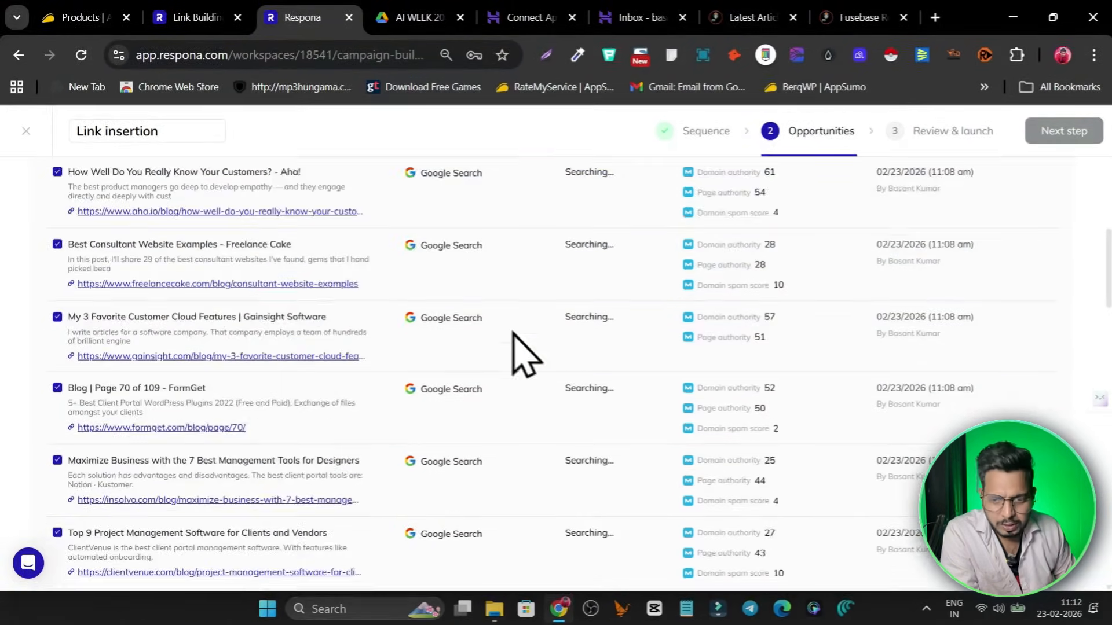
scroll(851, 392, "up", 16)
scroll(848, 373, "up", 10)
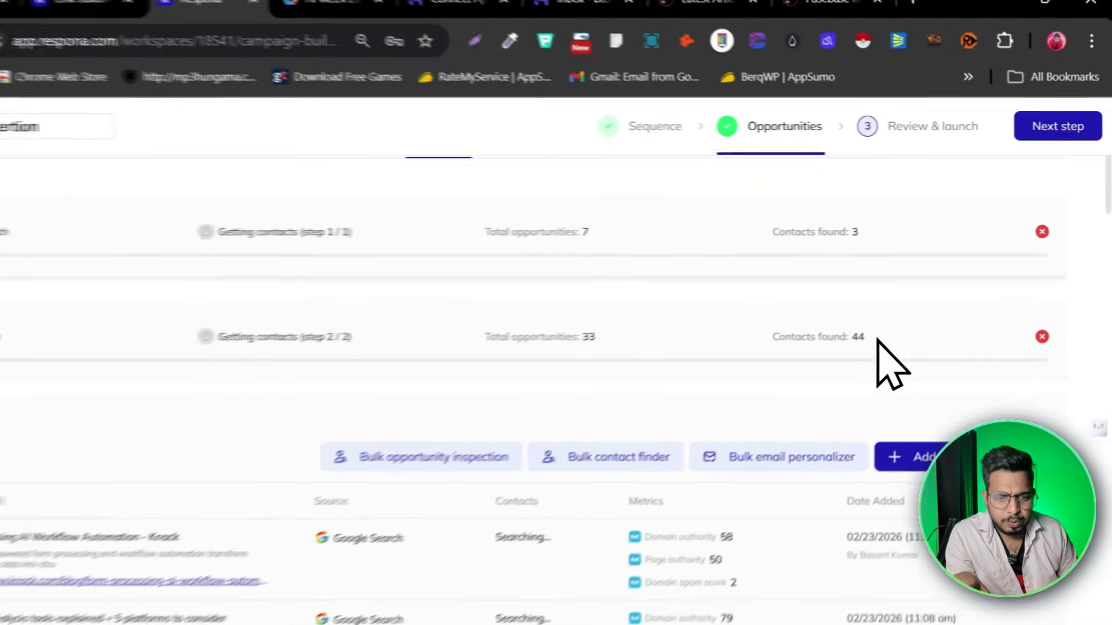
left_click_drag(893, 319, 858, 321)
left_click(889, 317)
scroll(894, 362, "up", 2)
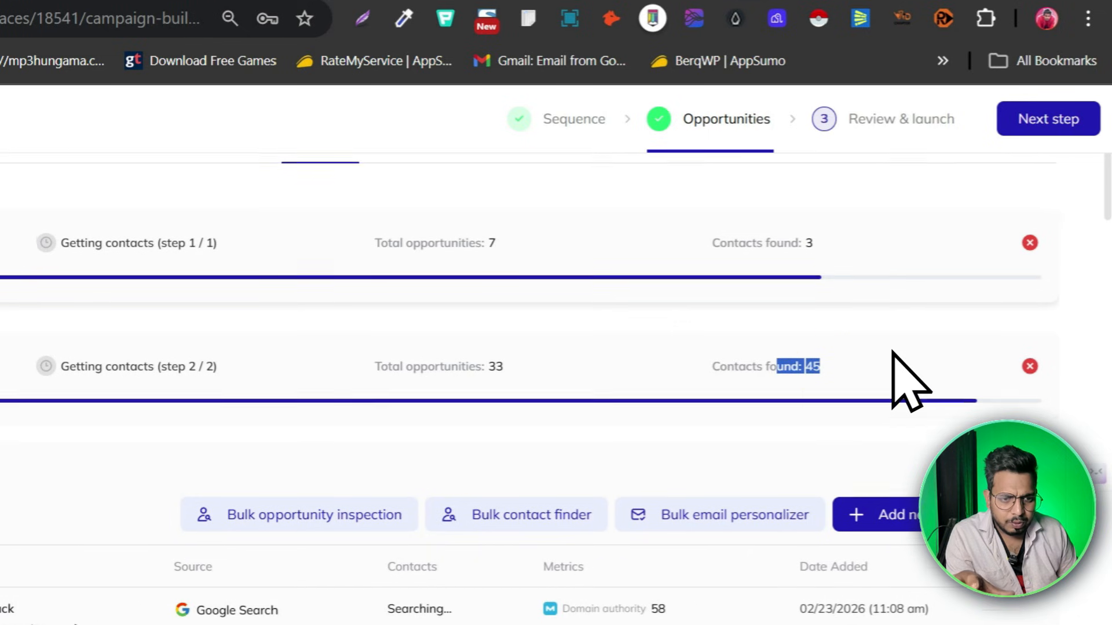
Proceed to the campaign's review and launch stage and view the available recipient addresses for the SuperOkay email
left_click(1039, 119)
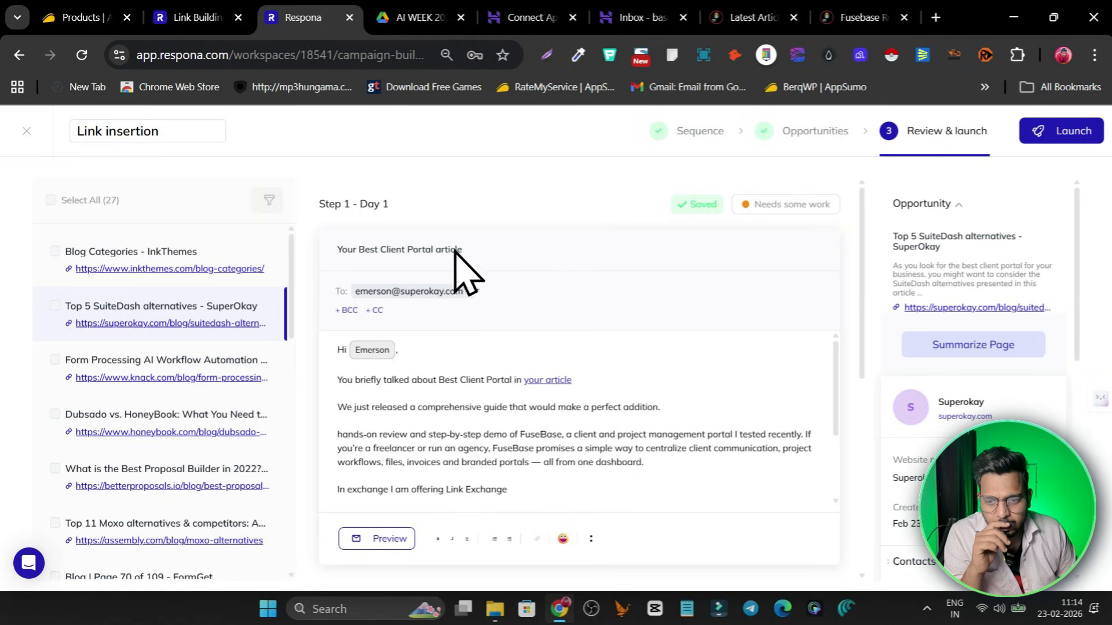
scroll(403, 228, "down", 2)
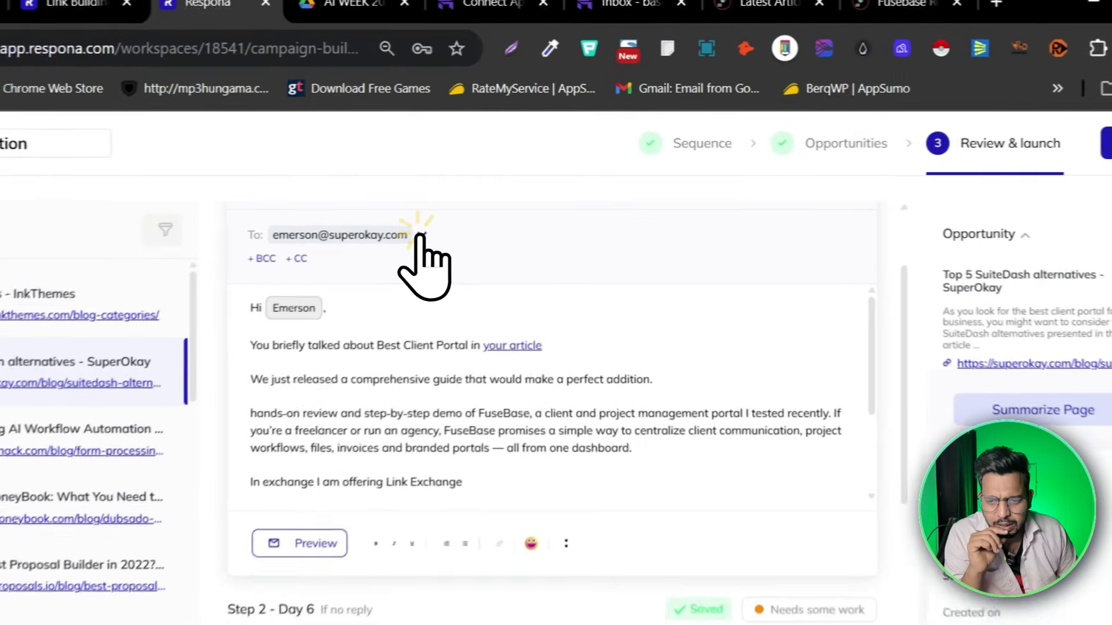
left_click(474, 204)
left_click(629, 322)
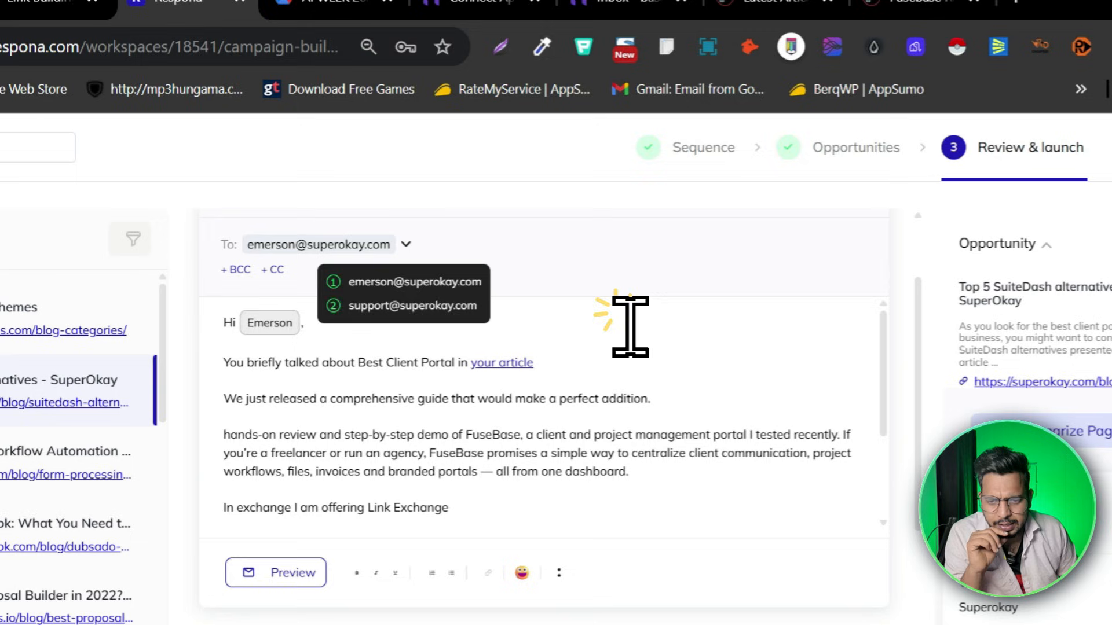
left_click(407, 242)
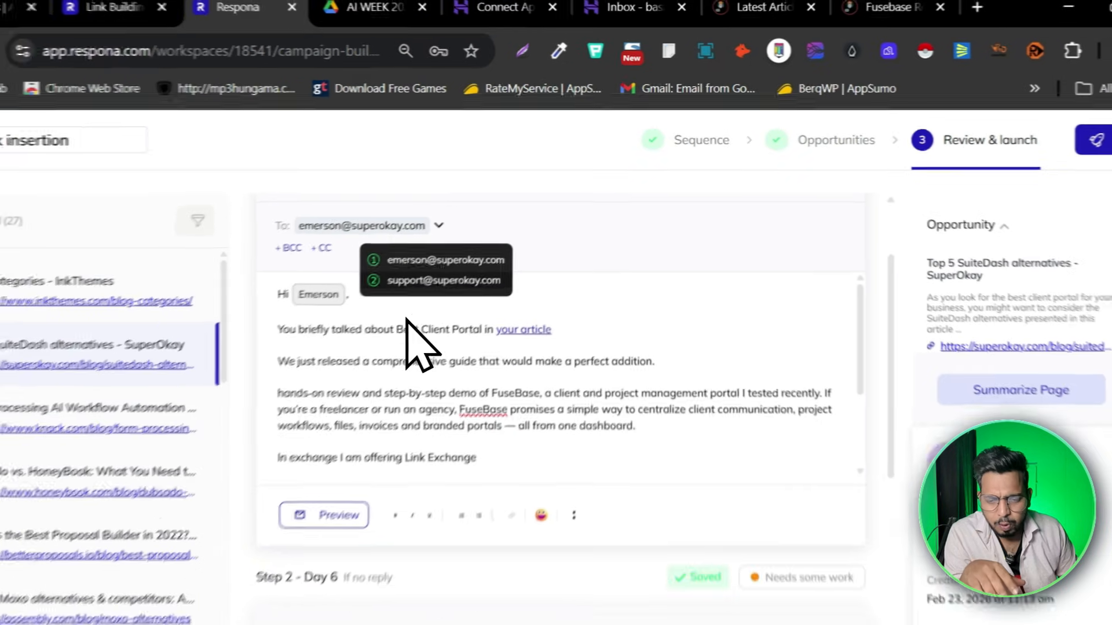
Read the rest of the first SuperOkay email and view its test email options, closing them without sending
scroll(393, 405, "down", 3)
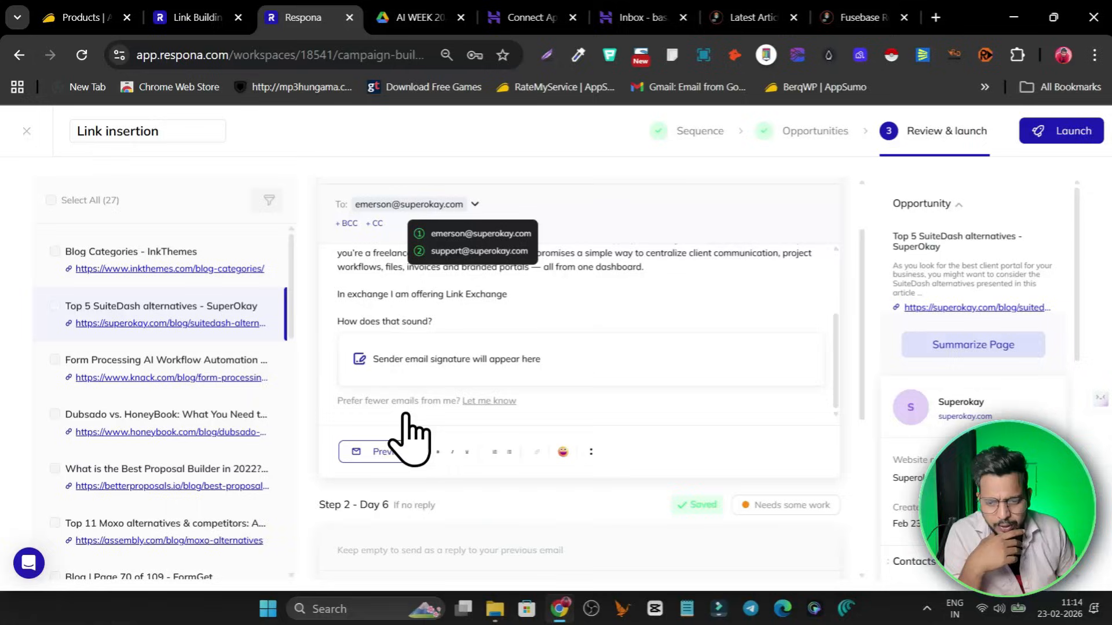
left_click(384, 452)
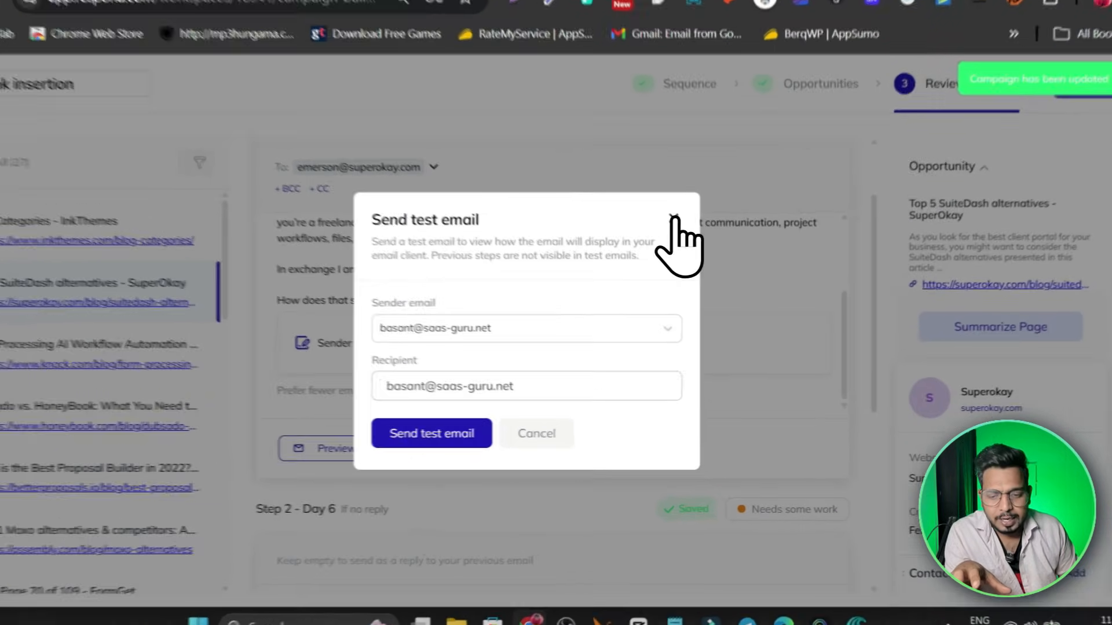
left_click(682, 249)
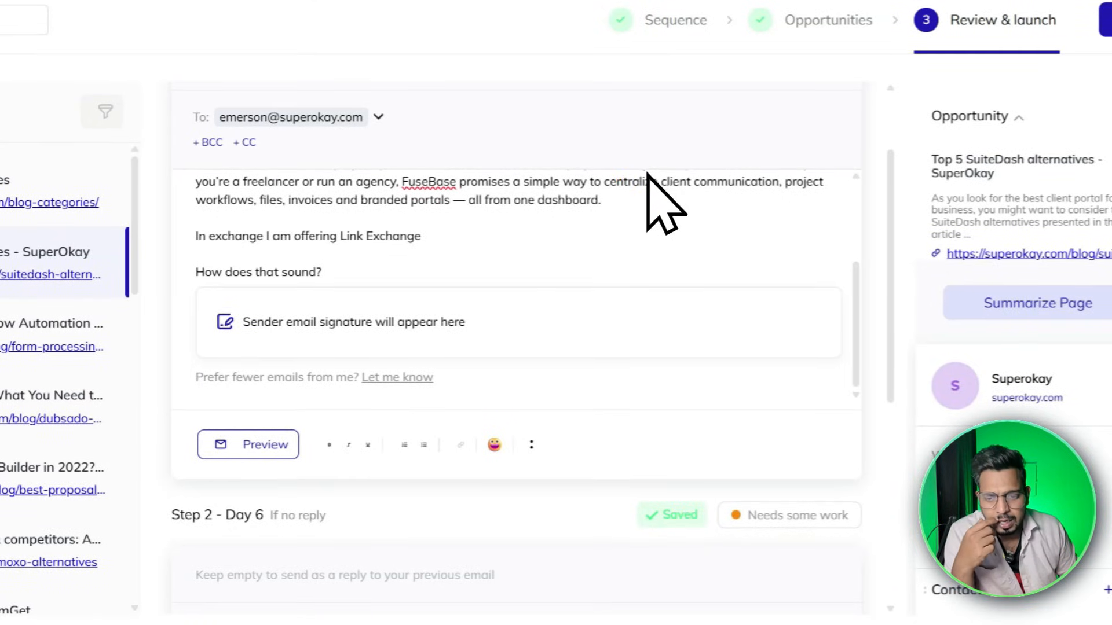
Check the sender signature placeholder in the first SuperOkay email and read the Day 6 follow-up
left_click(315, 321)
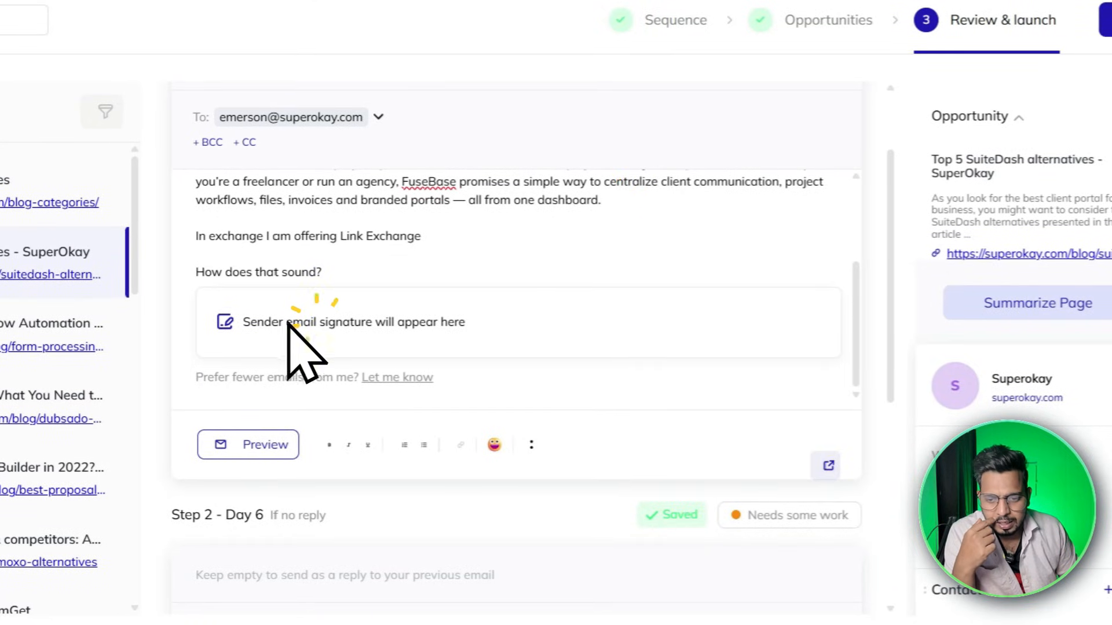
left_click(225, 316)
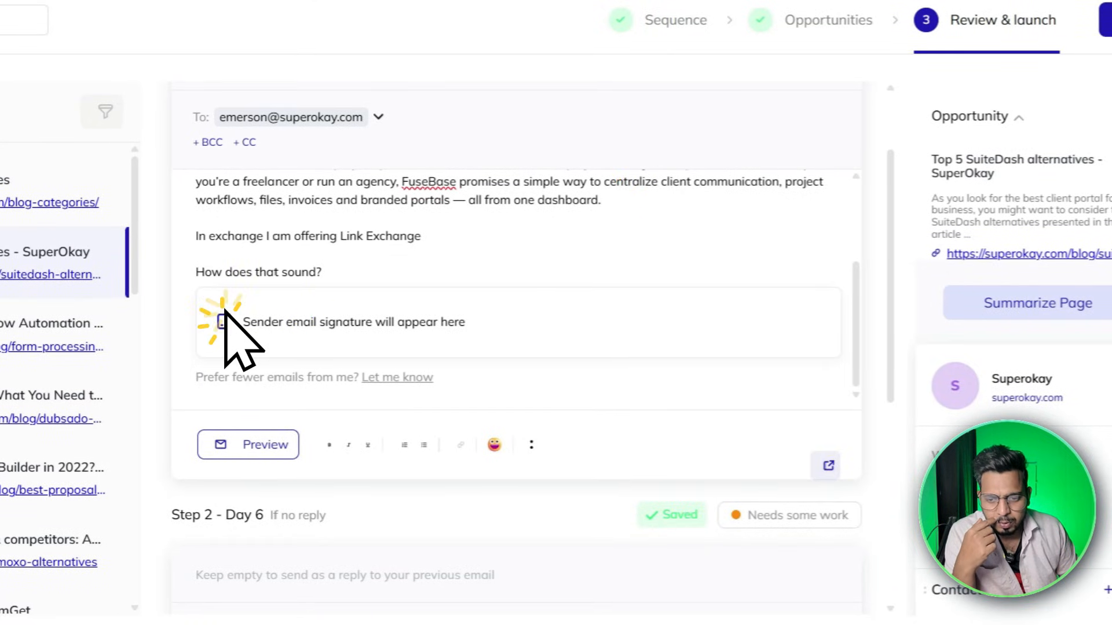
left_click(555, 324)
scroll(372, 342, "down", 5)
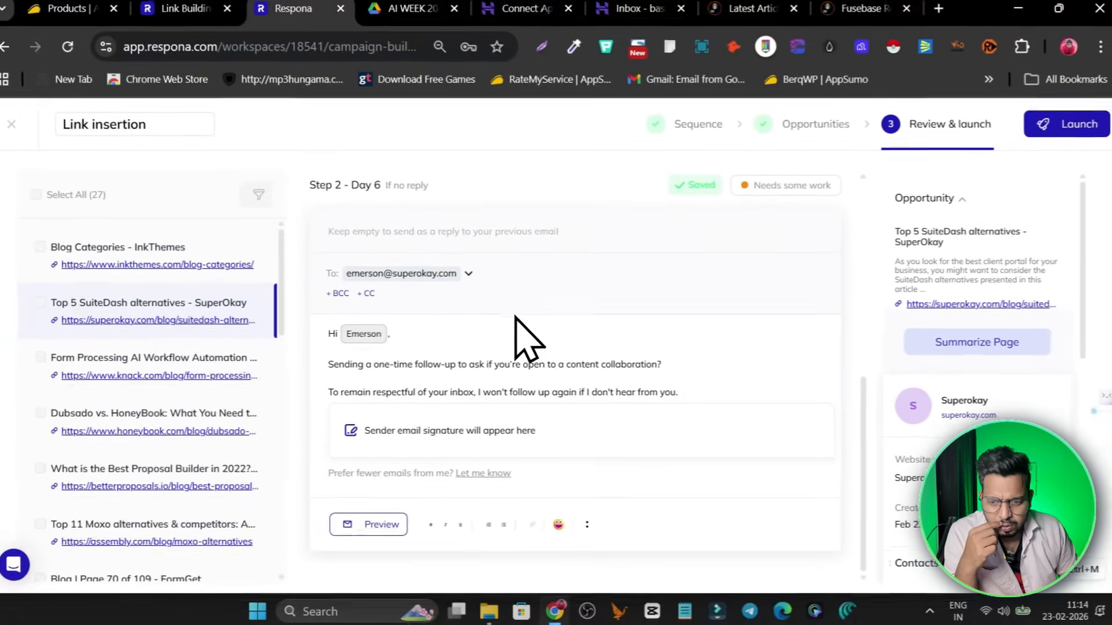
Review the personalized outreach emails for the Dubsado vs. HoneyBook article and the Jet Admin blog
scroll(155, 325, "down", 2)
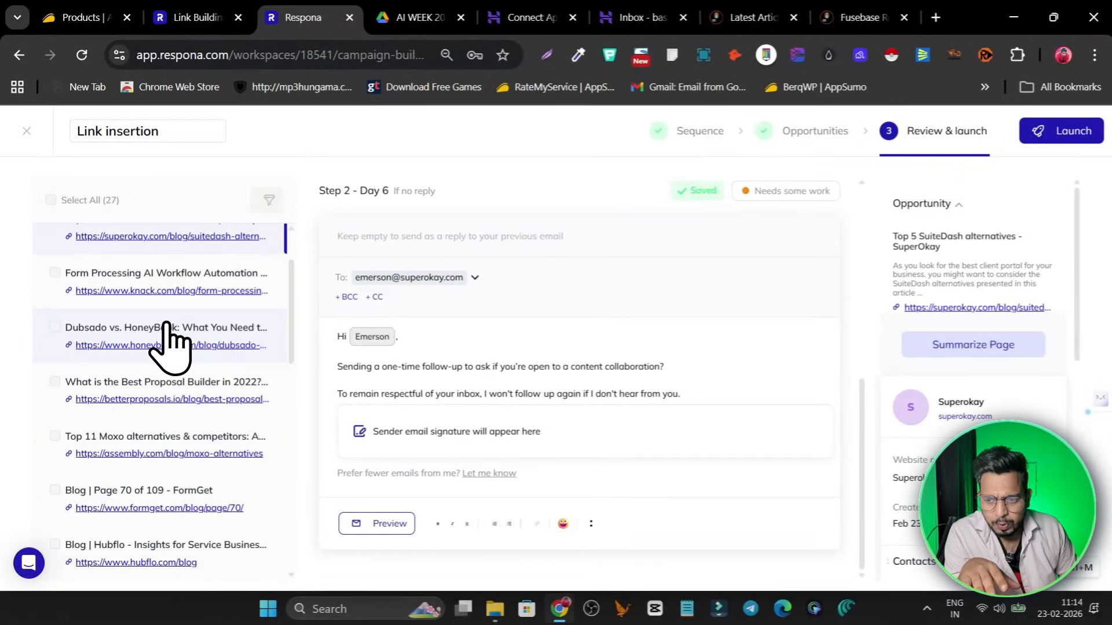
left_click(177, 325)
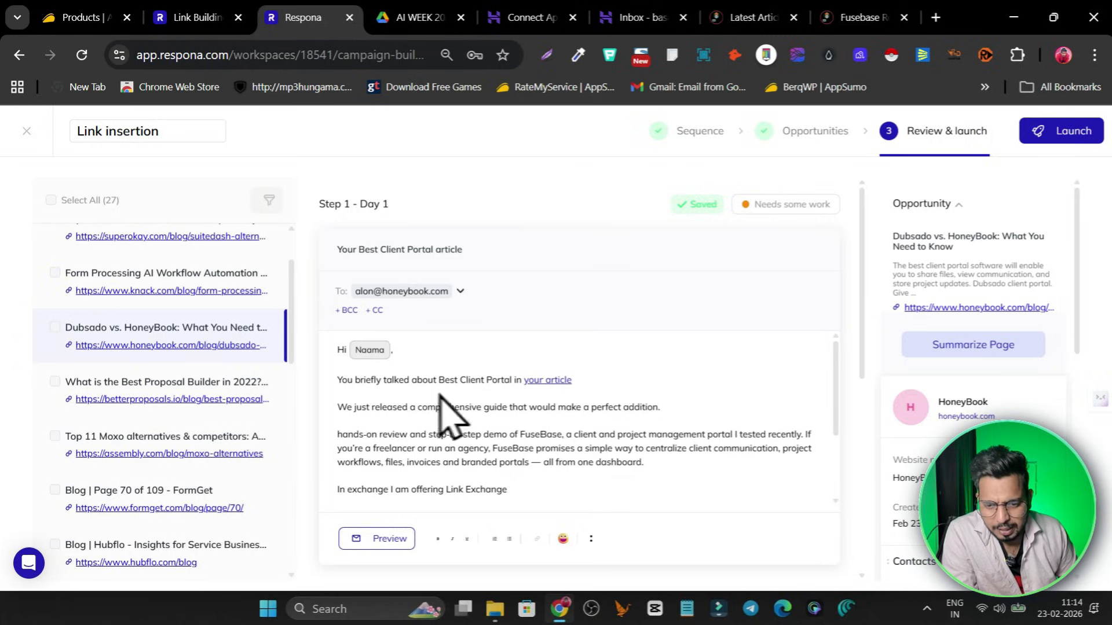
scroll(440, 414, "down", 2)
scroll(157, 434, "down", 4)
left_click(166, 395)
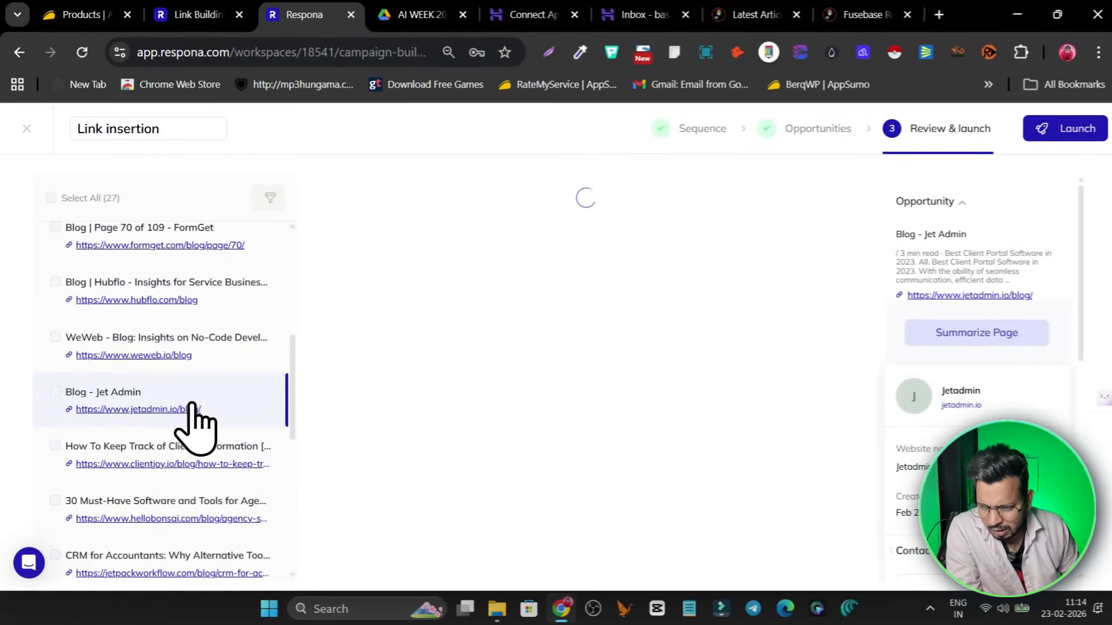
scroll(571, 396, "down", 2)
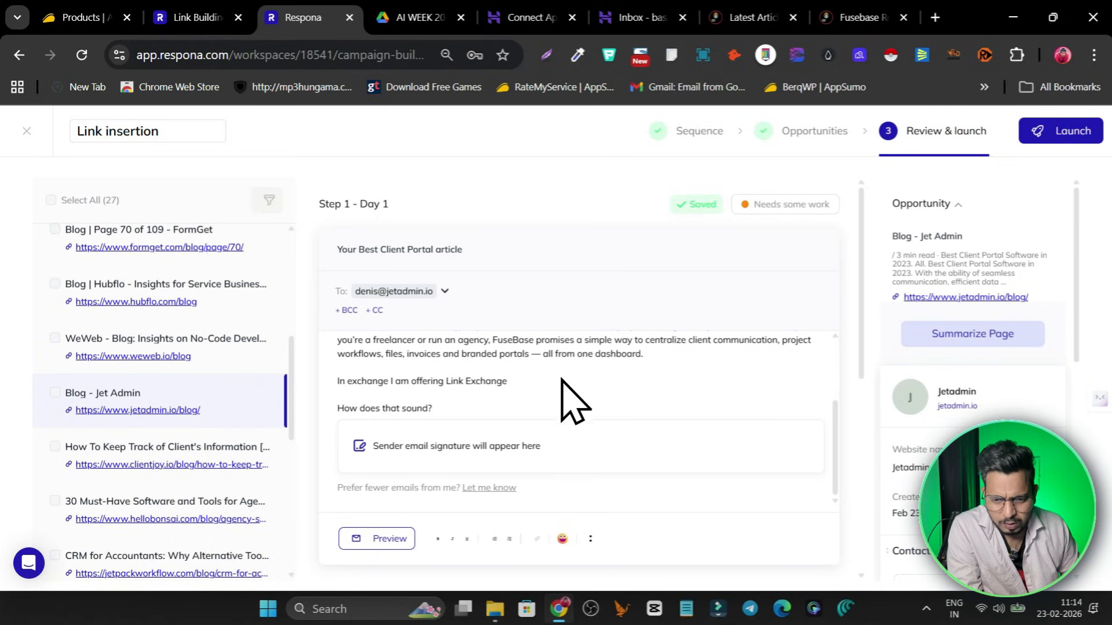
scroll(586, 354, "up", 2)
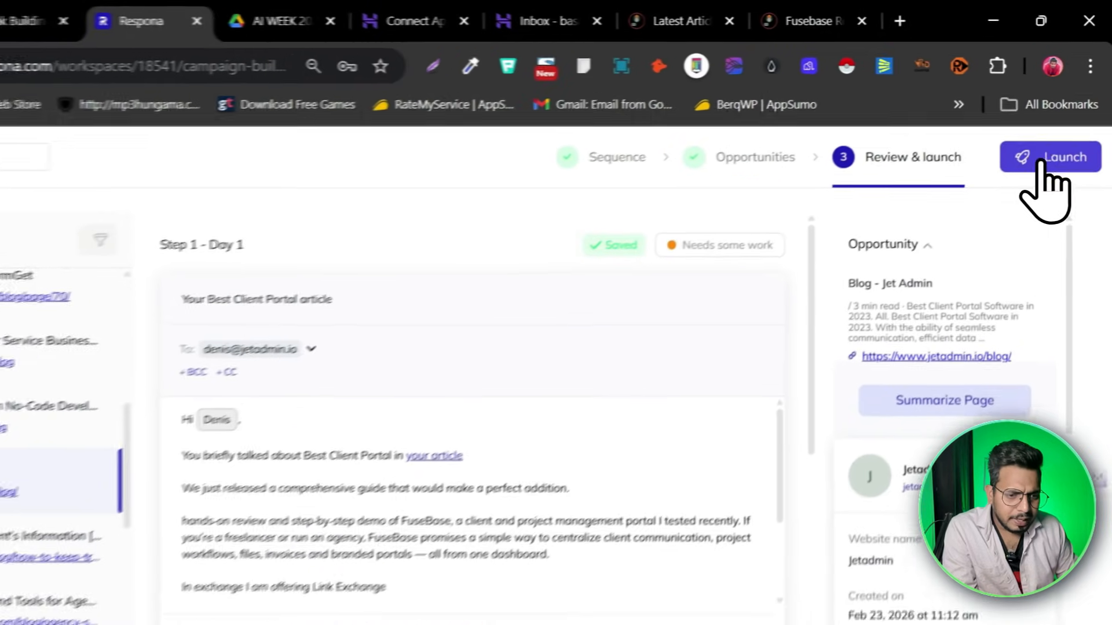
Open the Link insertion campaign's launch settings and view the available campaign schedules, keeping Default
left_click(1057, 130)
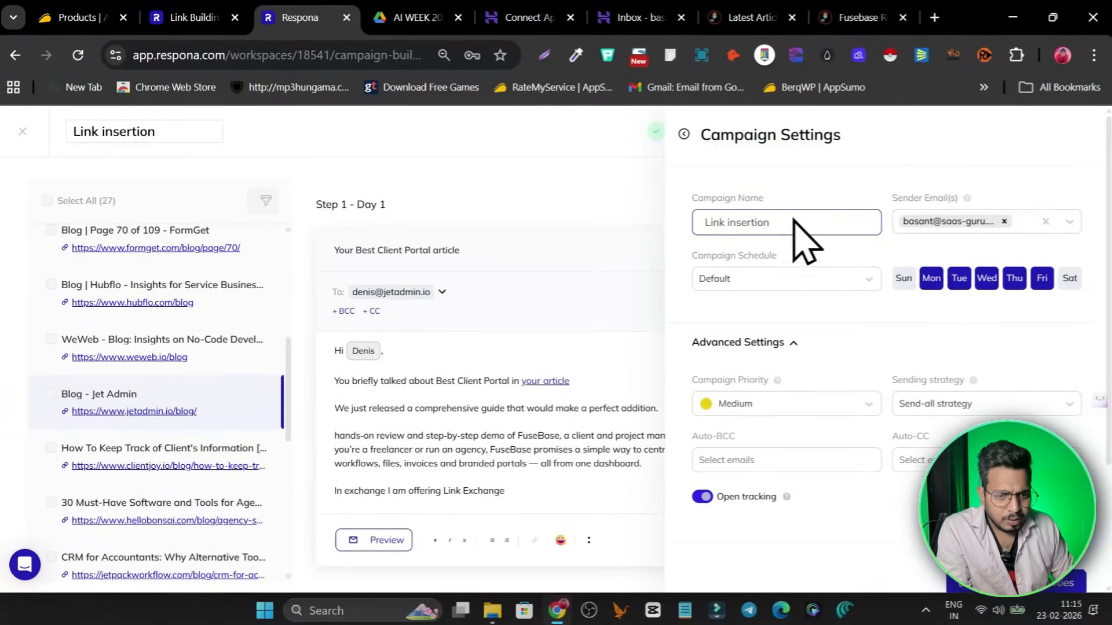
scroll(851, 328, "down", 3)
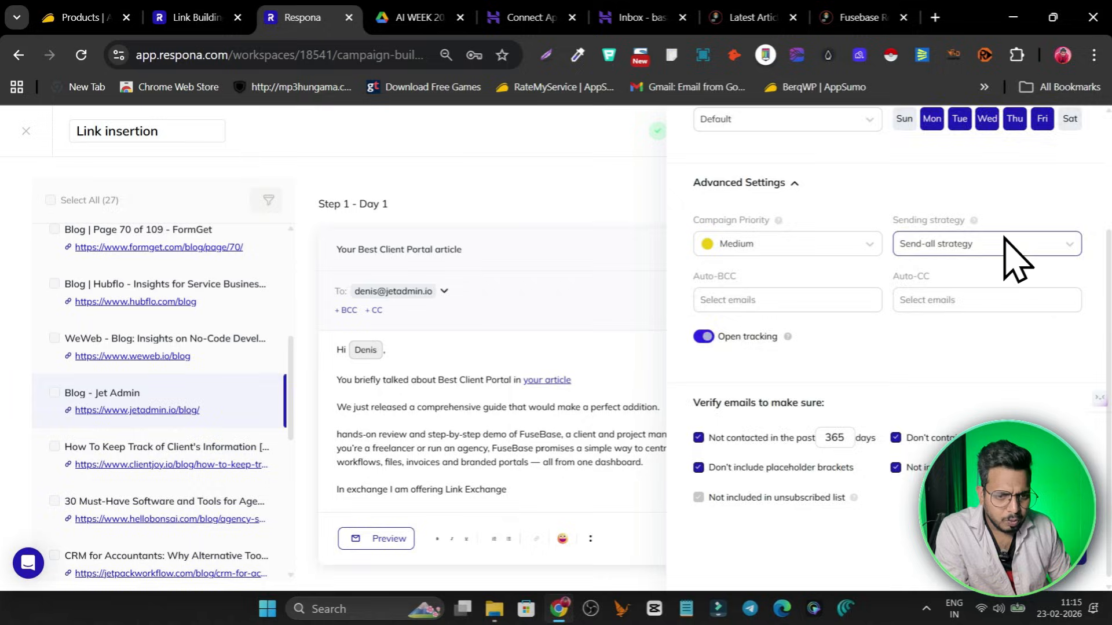
scroll(926, 272, "up", 3)
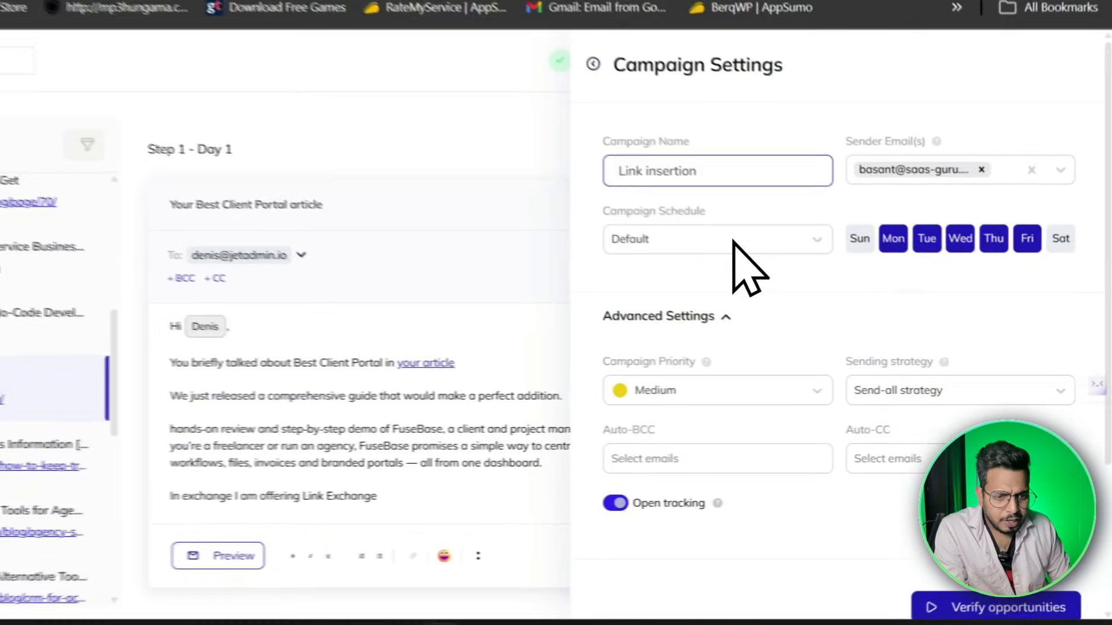
left_click(794, 278)
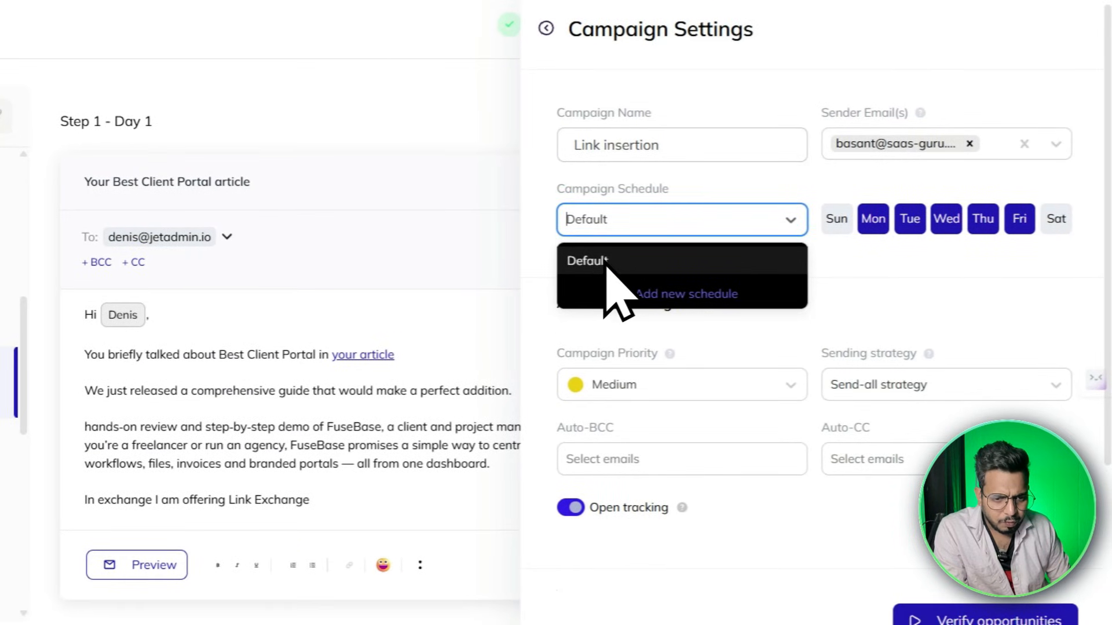
left_click(906, 299)
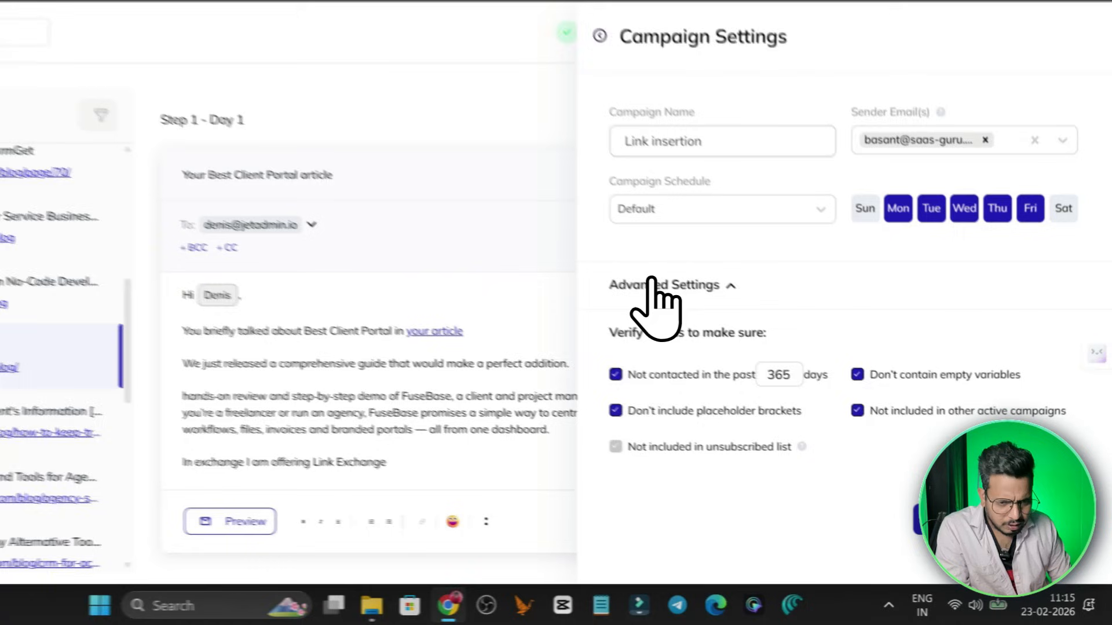
Check the campaign's advanced settings and email verification rules, and run the verification of its opportunities
left_click(722, 340)
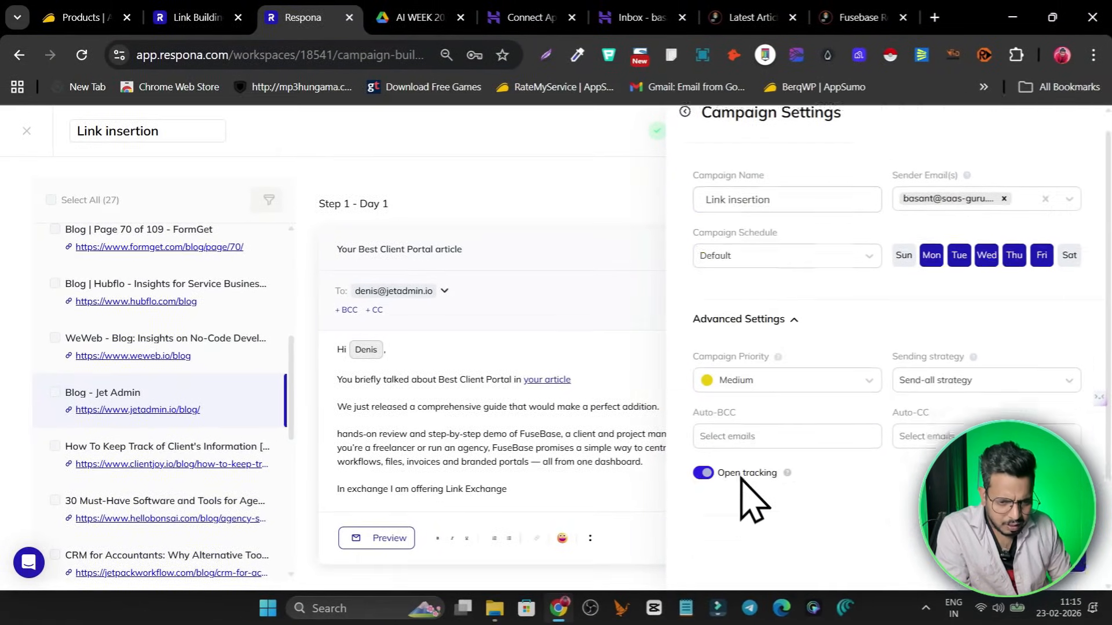
scroll(742, 478, "down", 2)
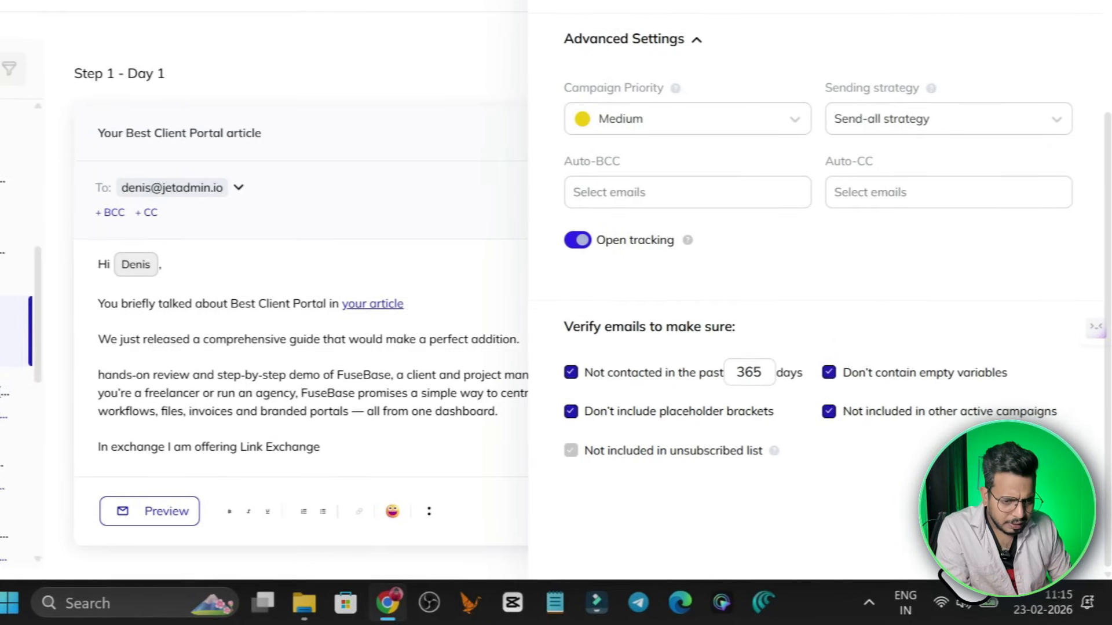
left_click(1024, 553)
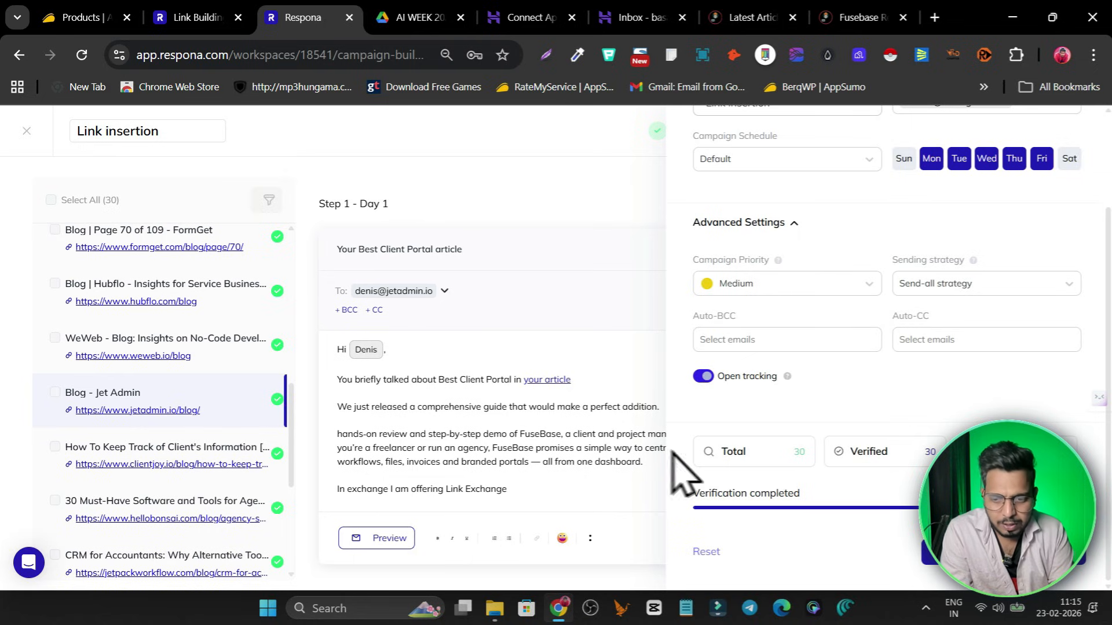
Look through the verification marks in the opportunity list and launch the Link insertion campaign
scroll(260, 347, "down", 5)
scroll(258, 417, "down", 5)
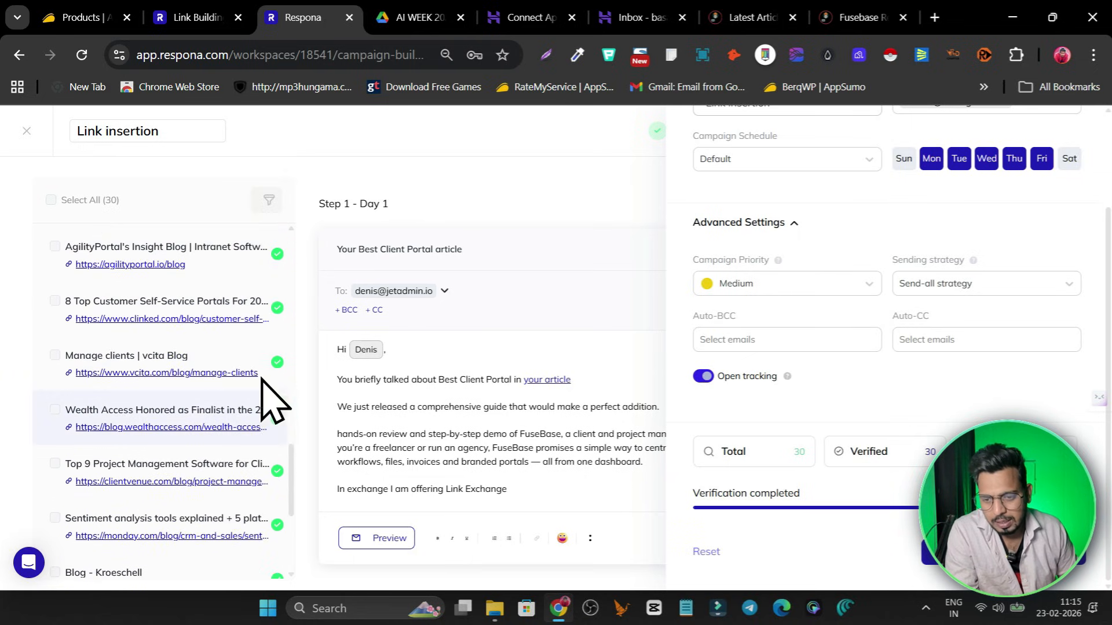
scroll(260, 406, "down", 4)
scroll(272, 417, "up", 10)
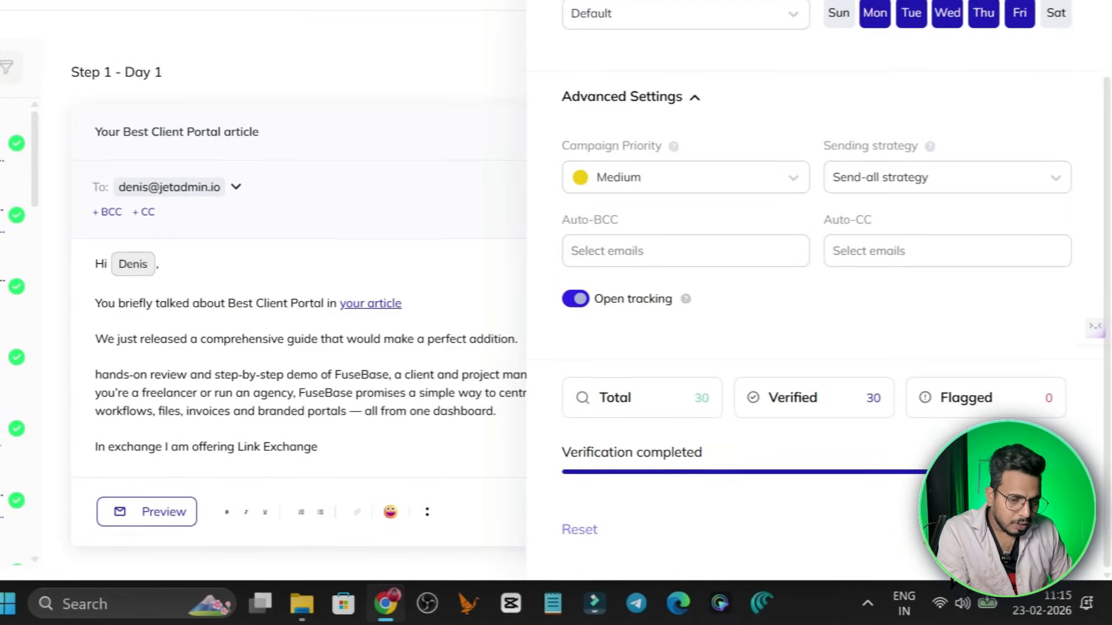
left_click(1008, 529)
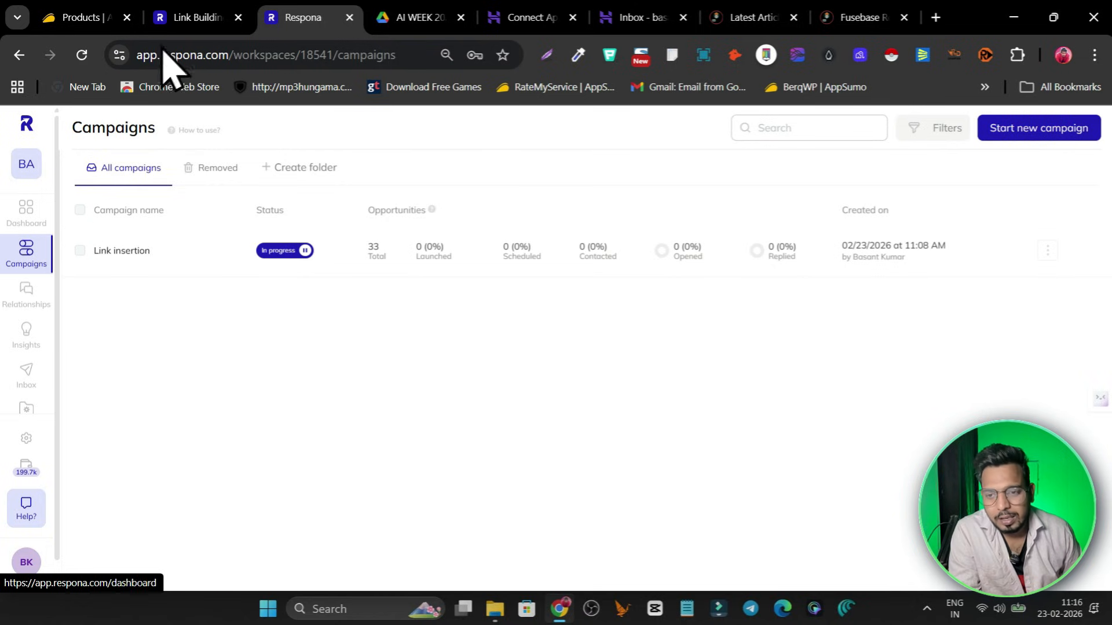
Switch to respona.pdf in Google Drive and review the first page's overview of prospecting and contact discovery features
left_click(191, 18)
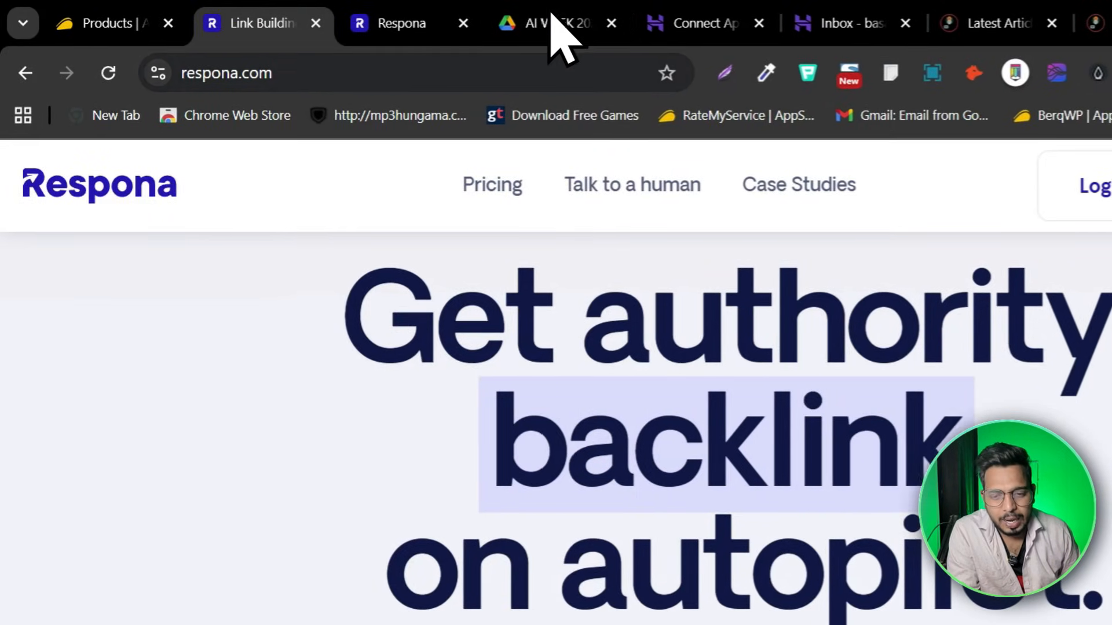
left_click(555, 24)
scroll(561, 330, "up", 10)
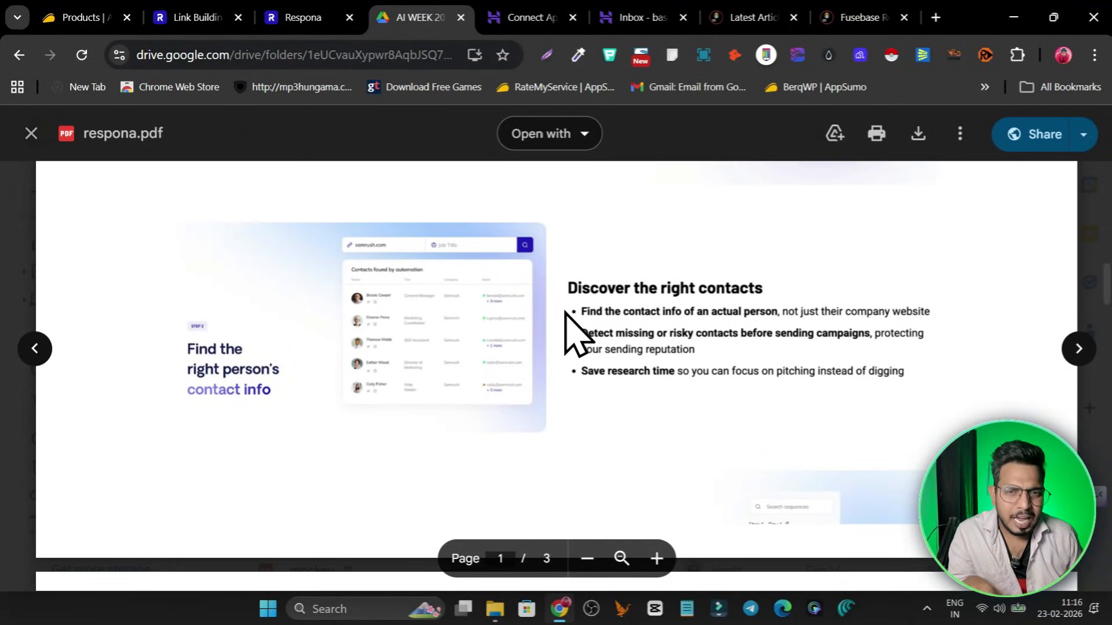
scroll(564, 313, "up", 10)
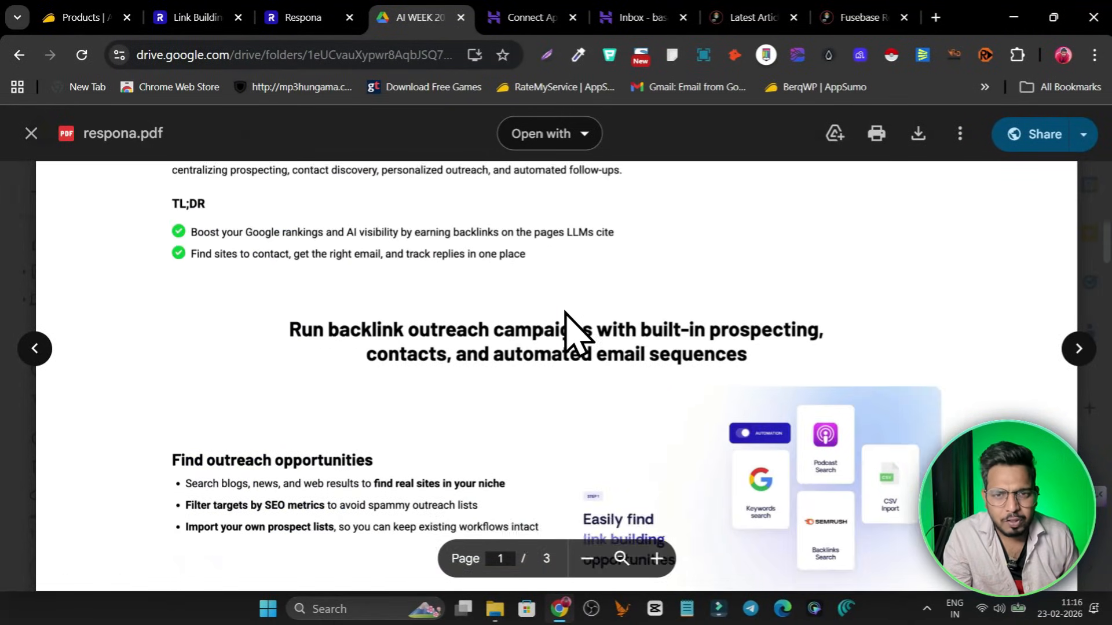